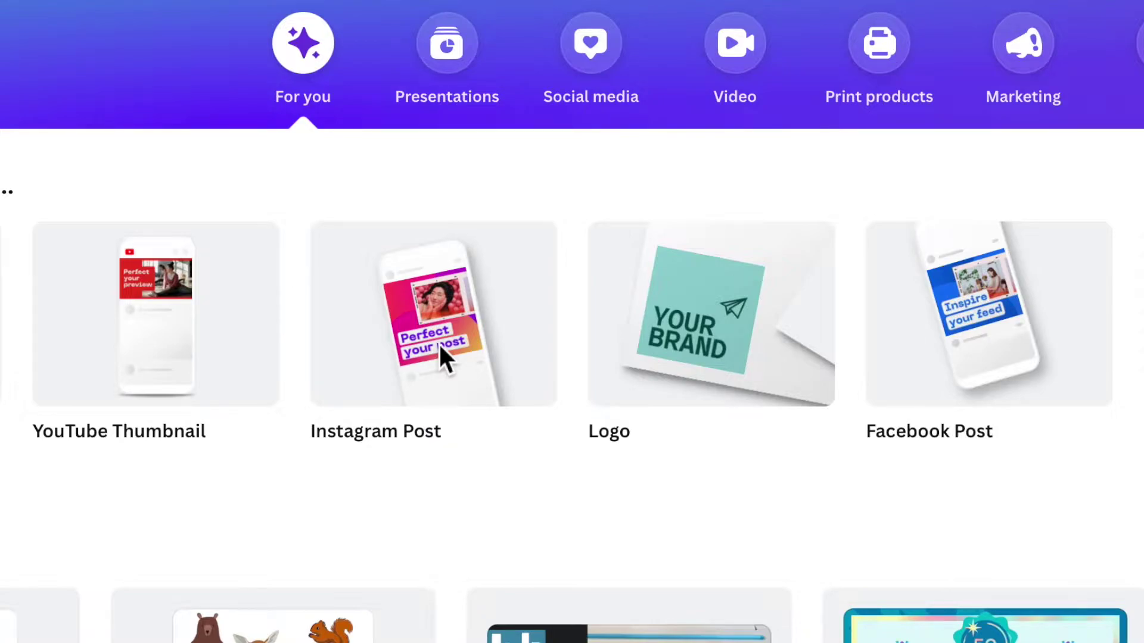
Show Canva's For you design tiles, including Instagram Post, Logo and YouTube Thumbnail
mouse_move(444, 352)
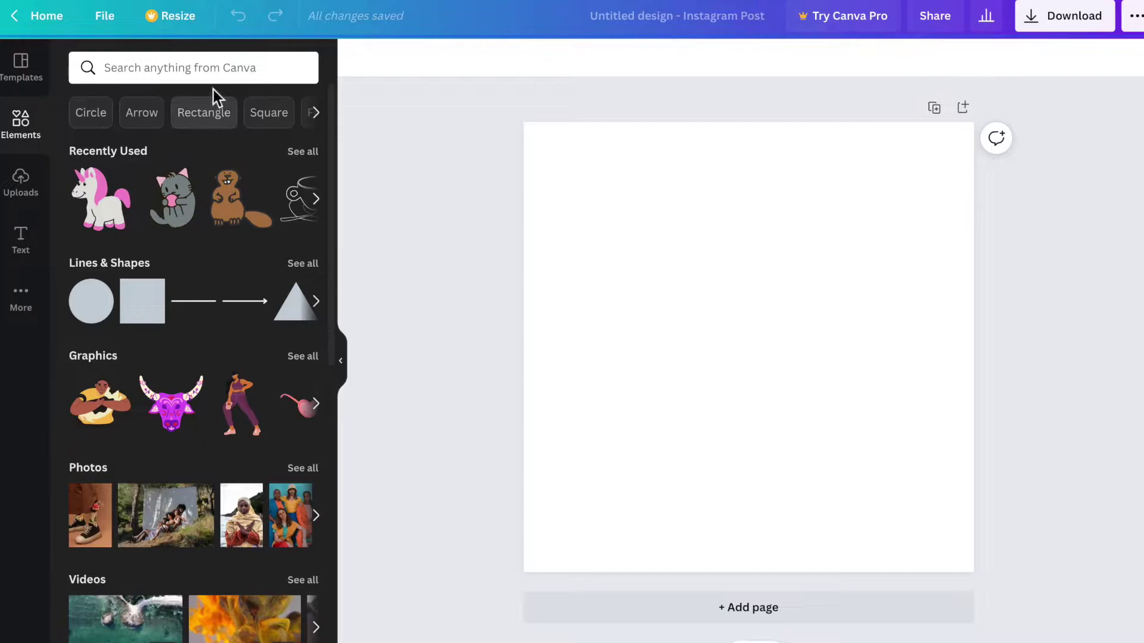
Rerun the recent 'unicorn' search in Elements and browse the results
click(209, 71)
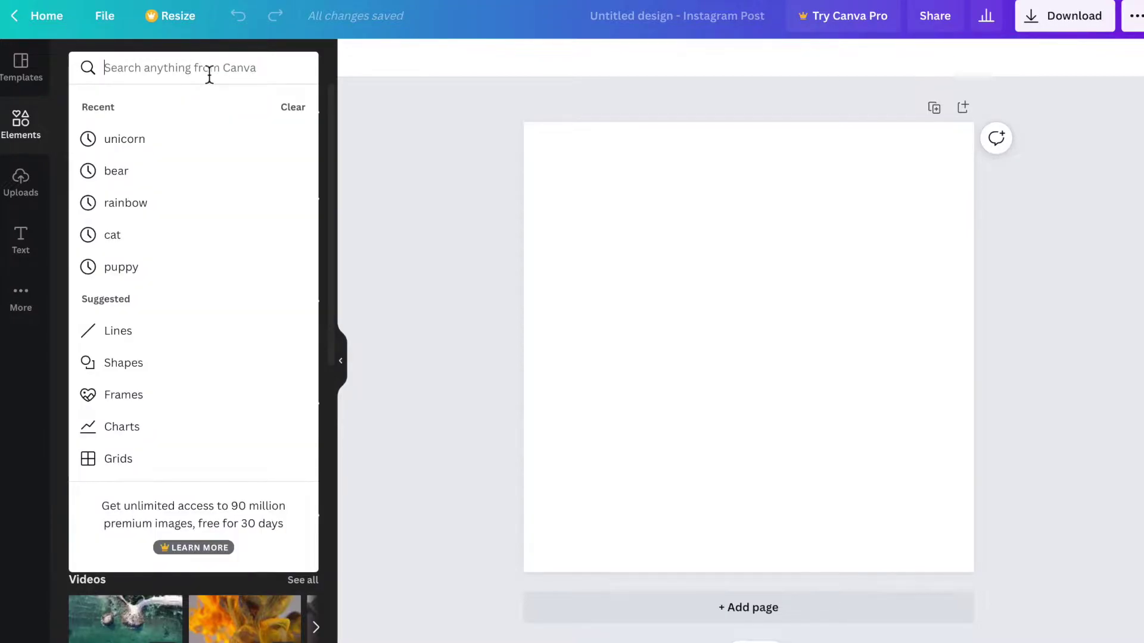
click(132, 139)
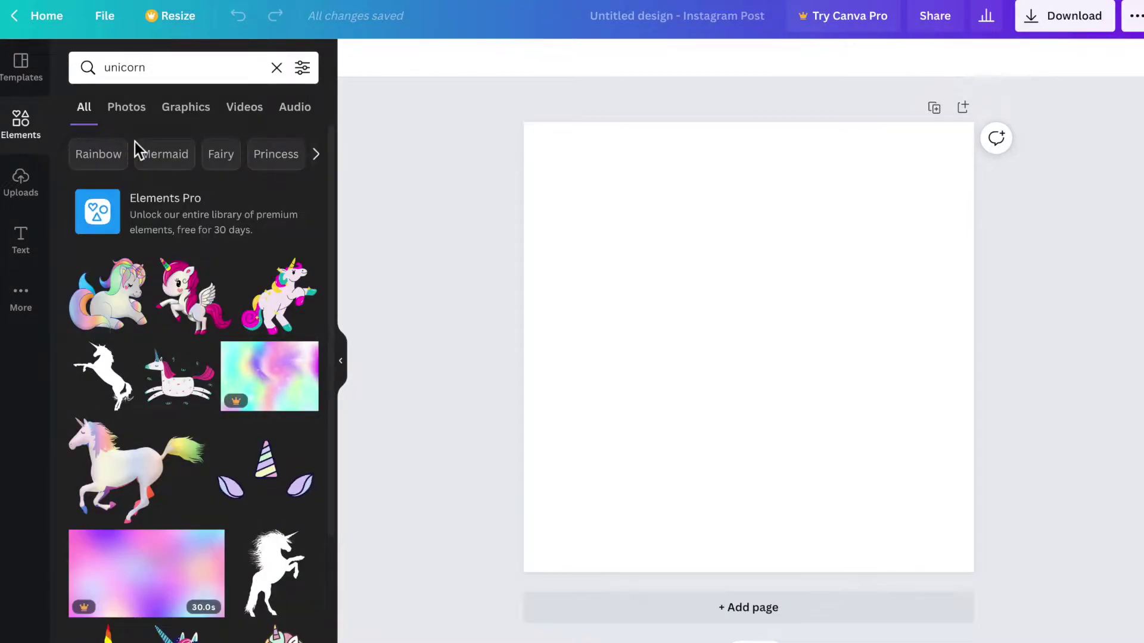
scroll(159, 172, down, 1)
scroll(158, 174, down, 10)
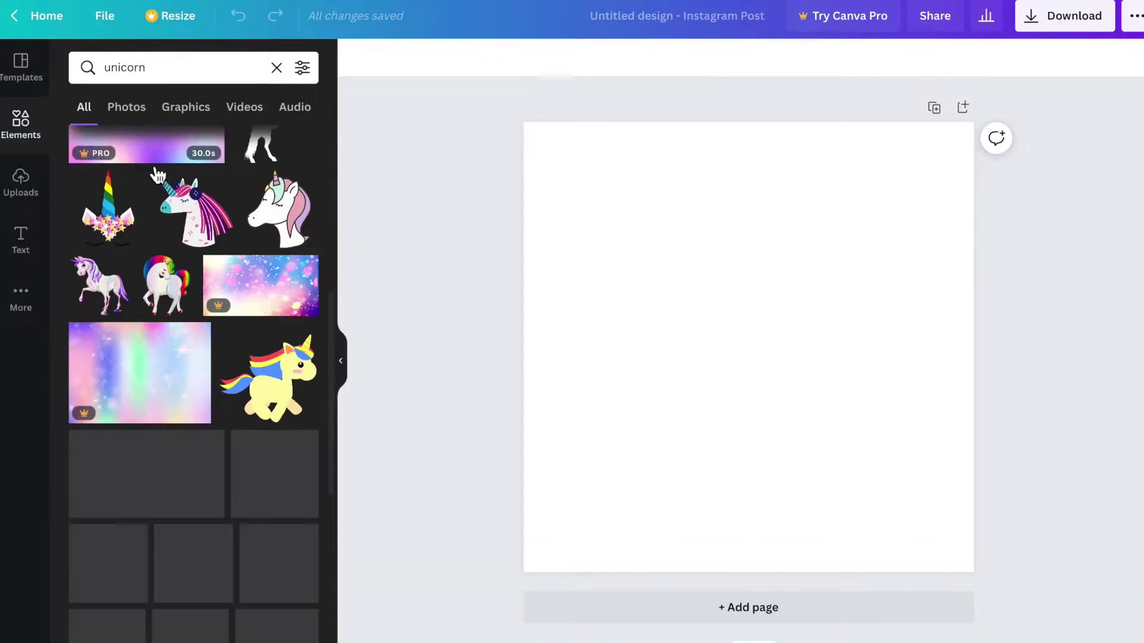
scroll(158, 175, down, 6)
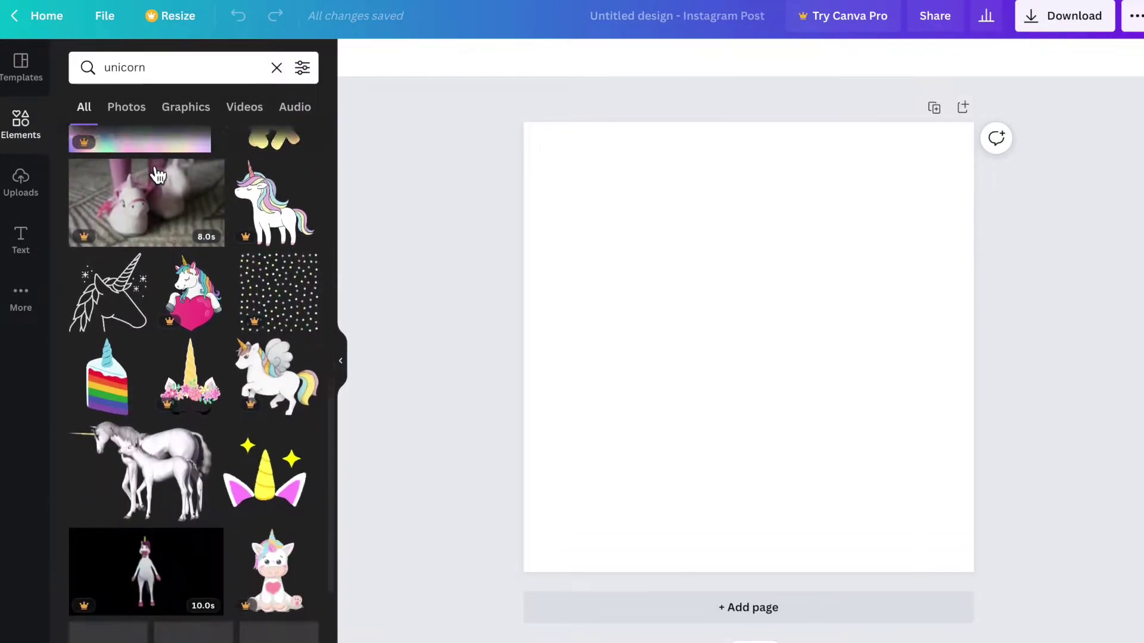
Show only unicorn Graphics and filter them to static elements
click(84, 111)
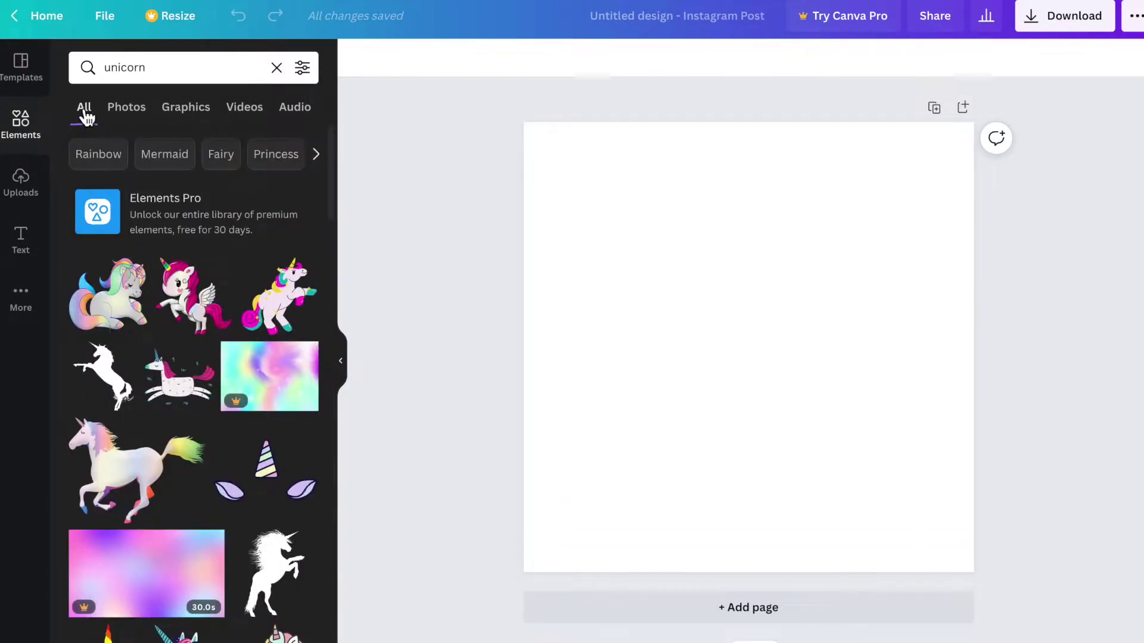
click(142, 113)
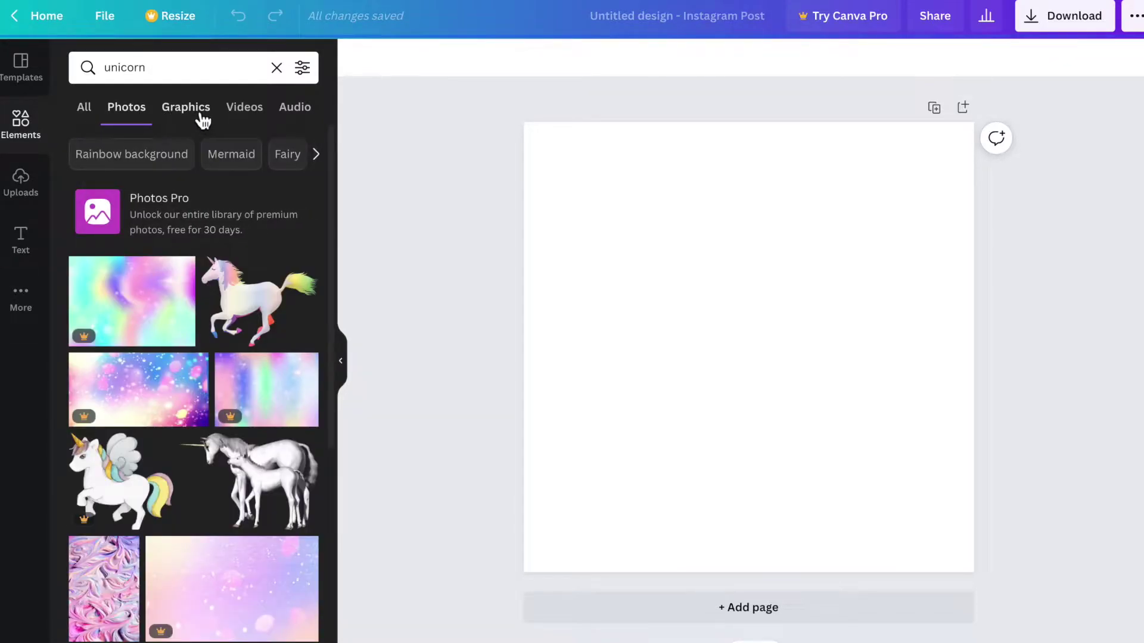
click(203, 122)
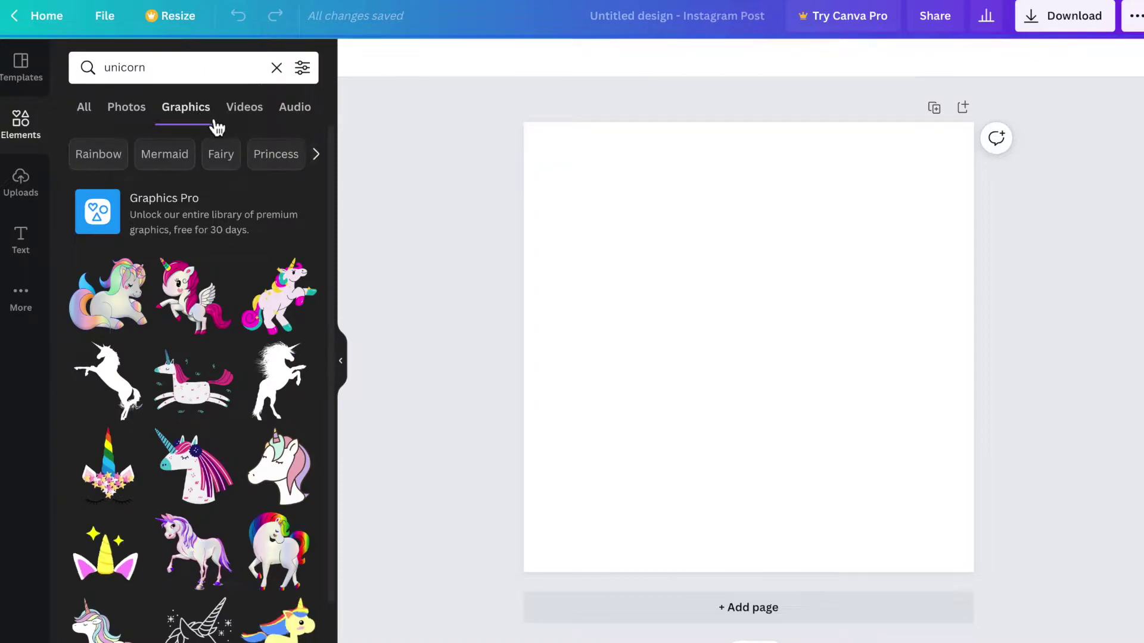
click(302, 69)
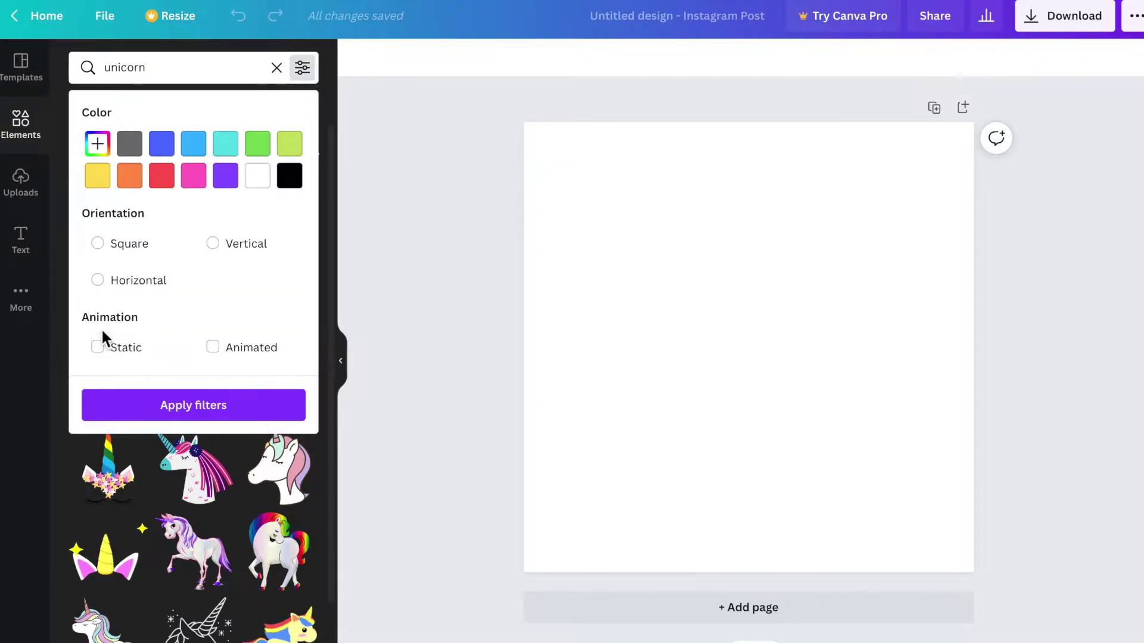
click(97, 350)
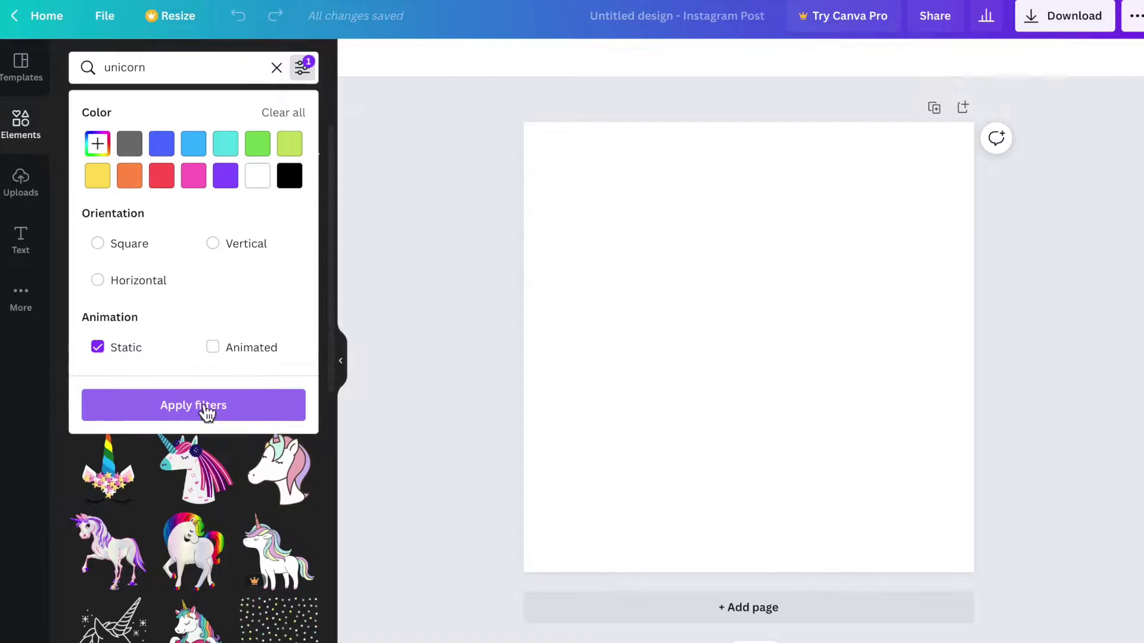
click(181, 413)
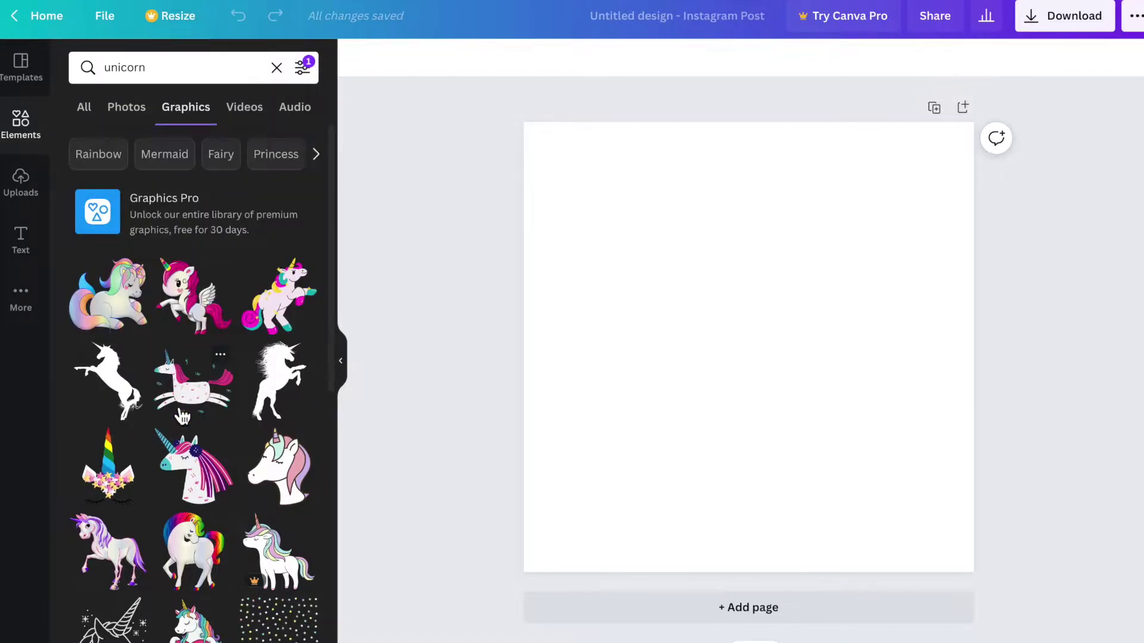
Add the grey-and-pink unicorn graphic and move it to the page's top-left corner
scroll(182, 417, down, 5)
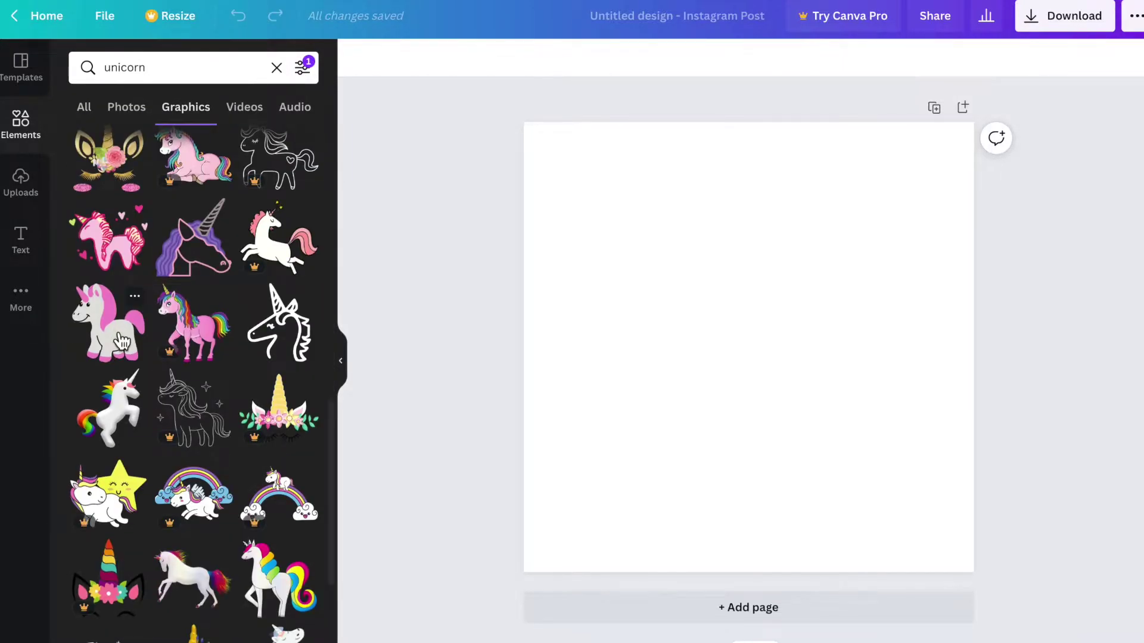
click(122, 342)
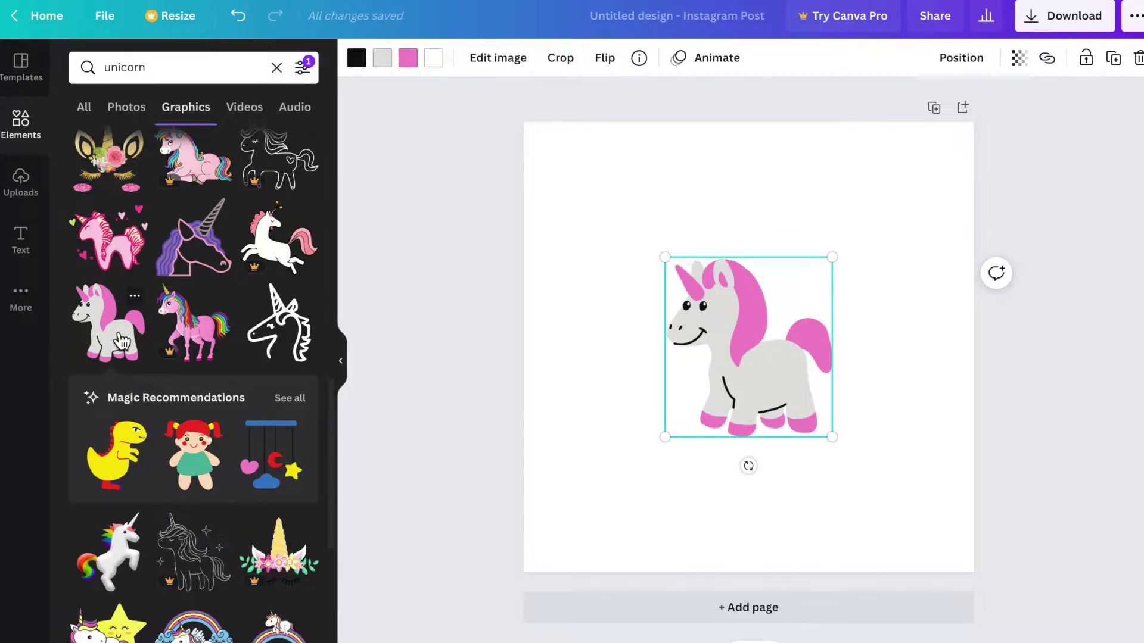
drag(709, 372, 588, 263)
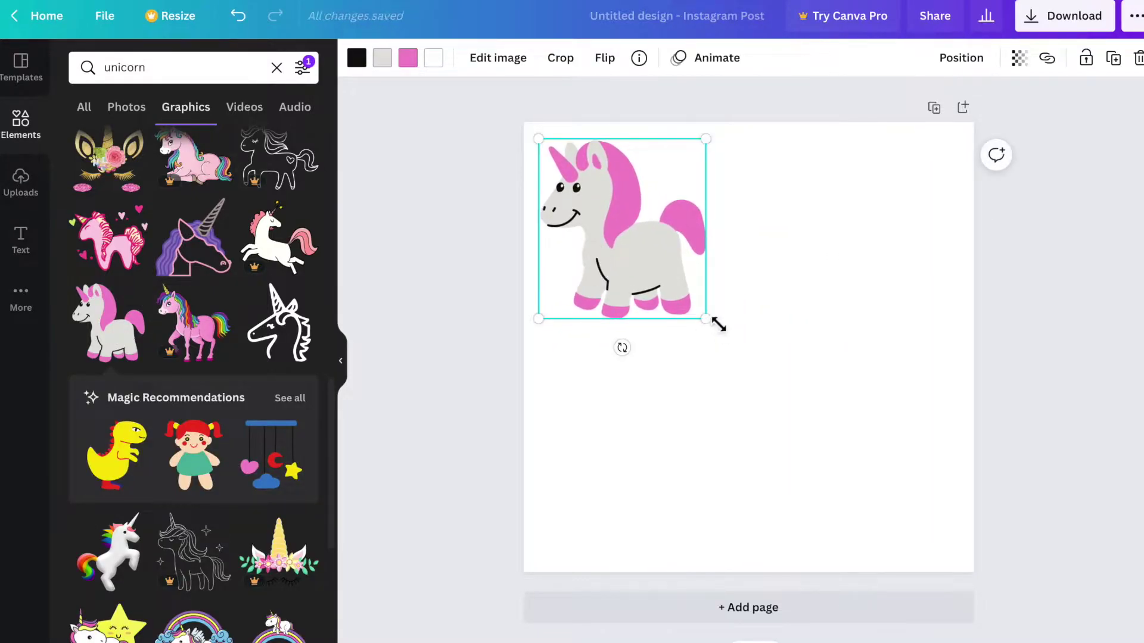
Enlarge the unicorn to fill the page and download the design as a PNG
drag(708, 316, 927, 556)
drag(748, 464, 741, 454)
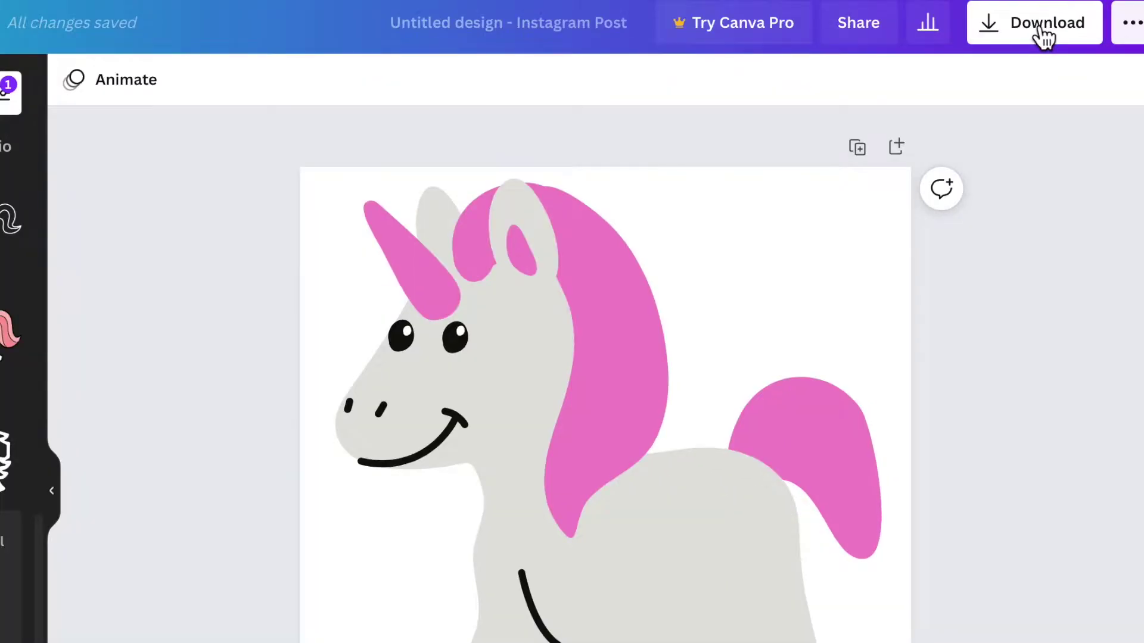
click(1071, 24)
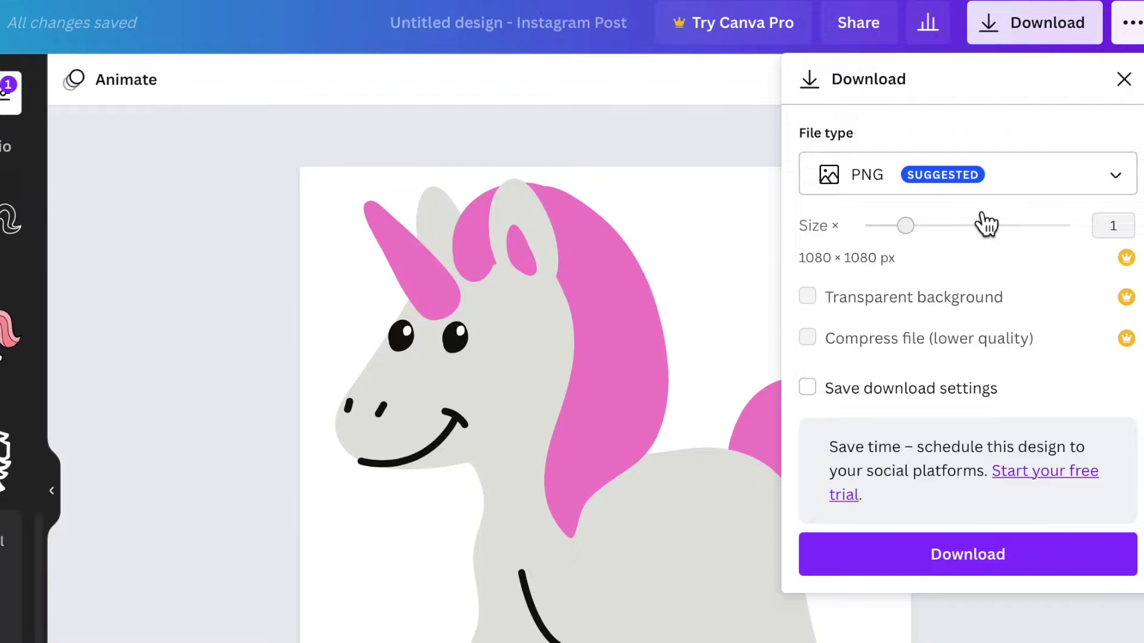
click(1013, 575)
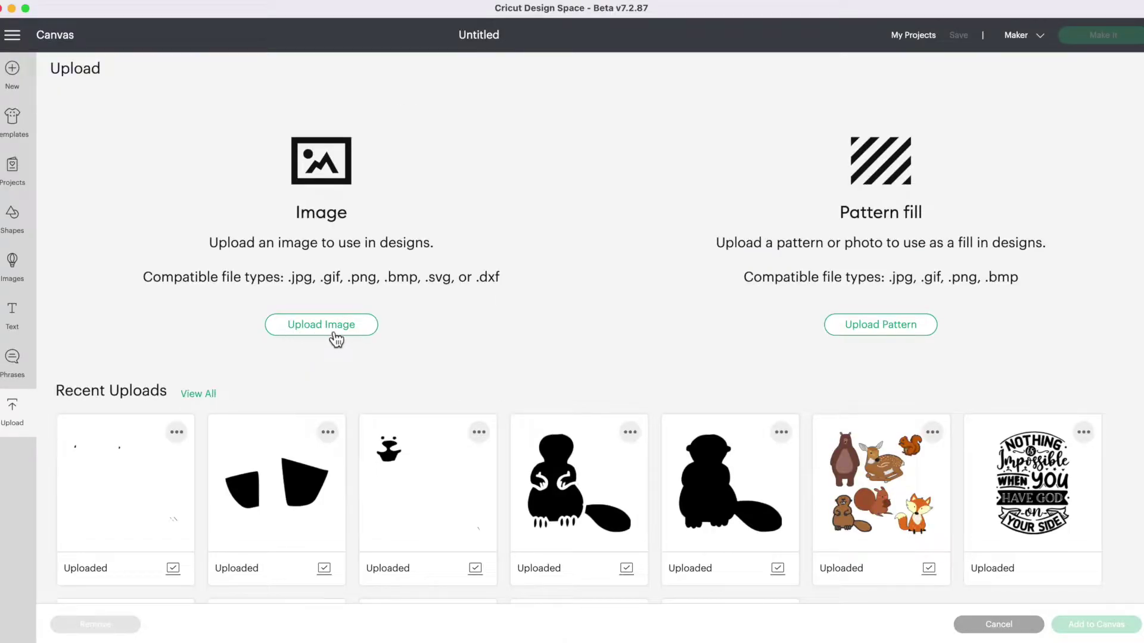
Upload Untitled design-2.png from Finder into Cricut Design Space as a Complex image
click(797, 235)
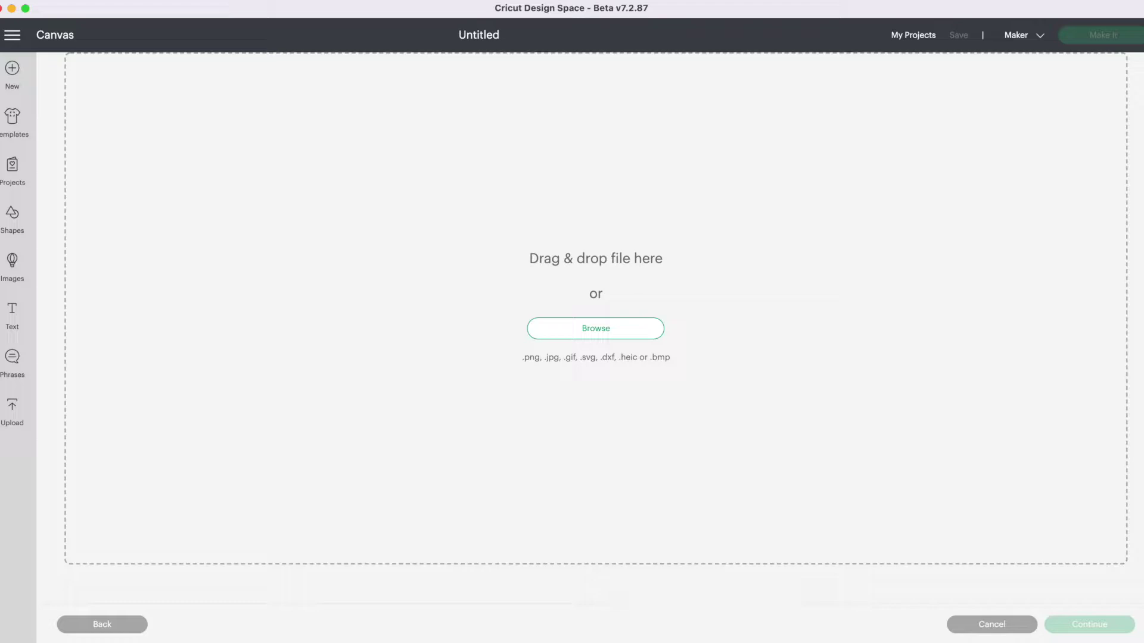
mouse_move(170, 641)
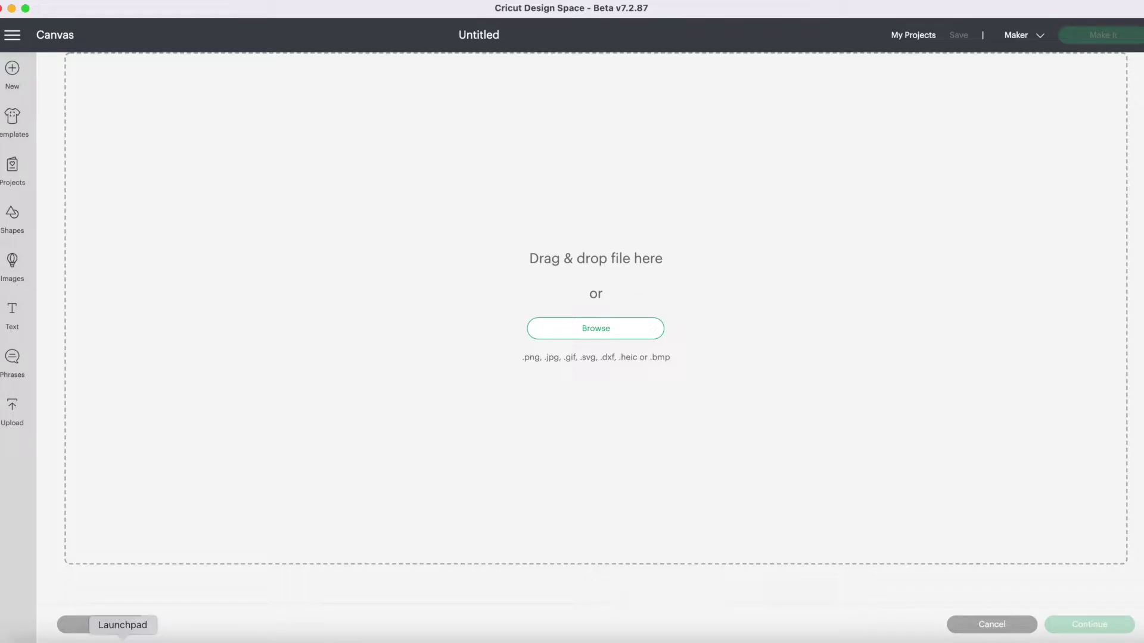
click(83, 638)
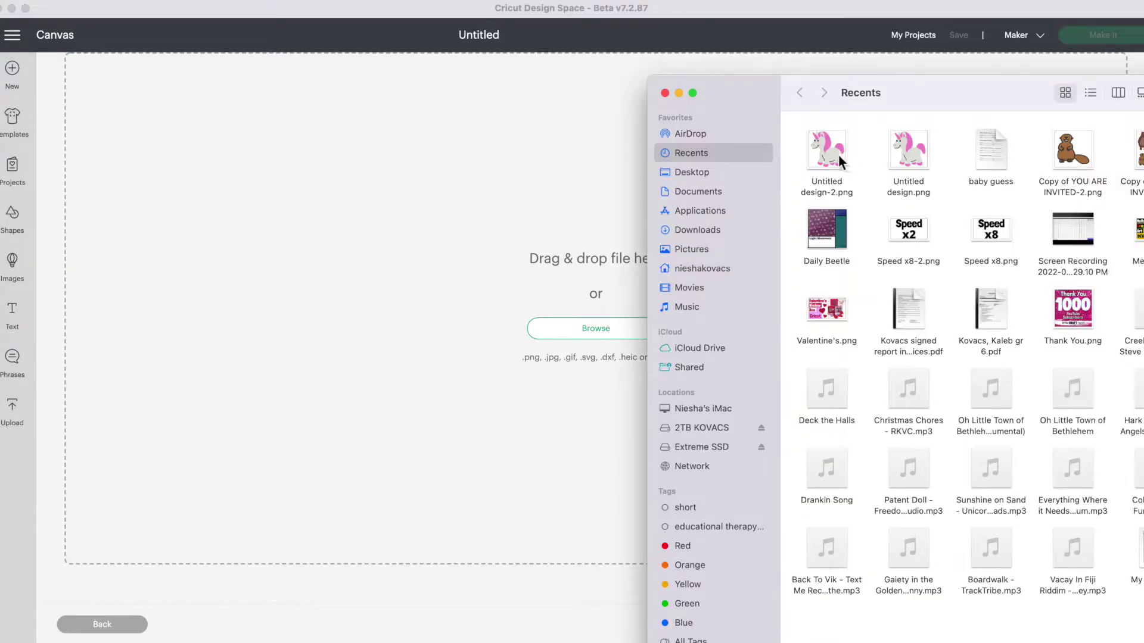
drag(839, 154, 592, 216)
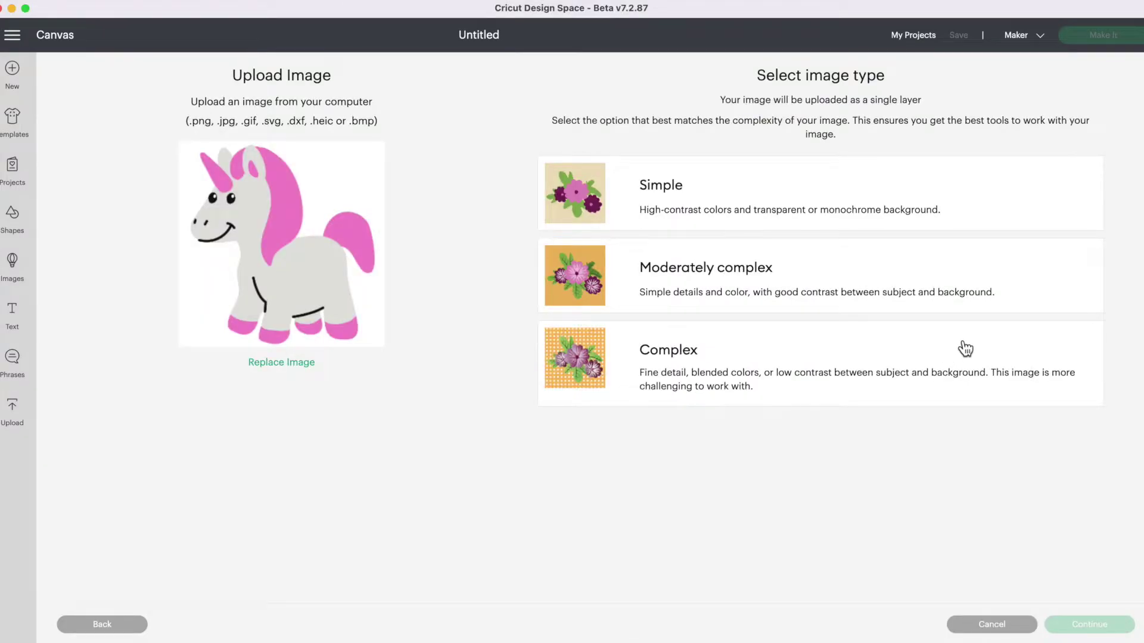
click(657, 369)
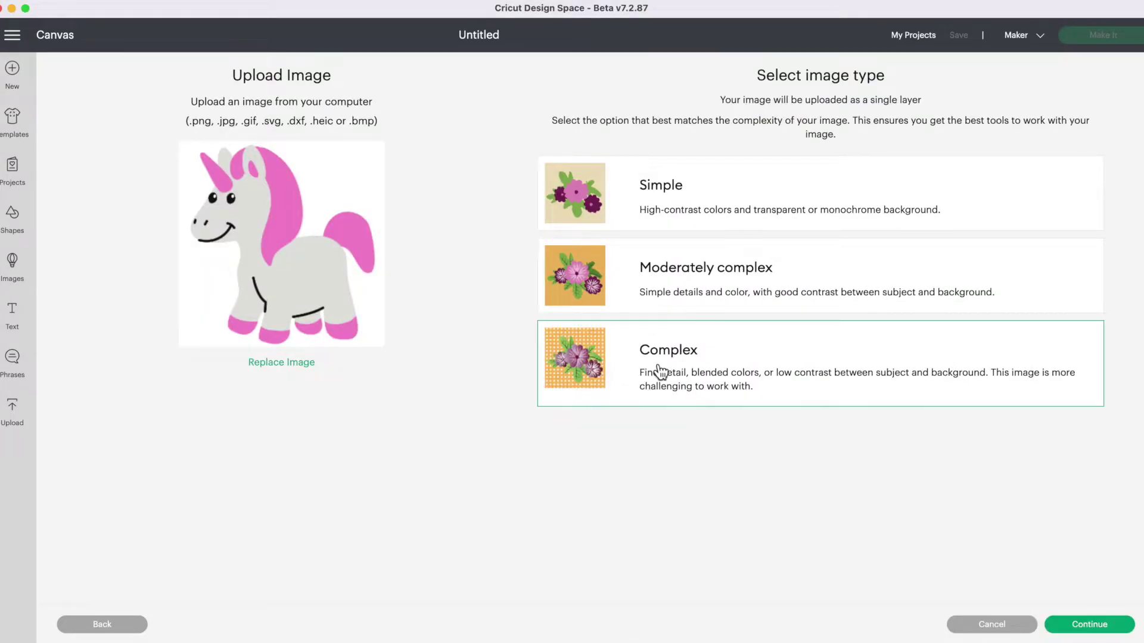
Remove the white background around the unicorn and apply it
click(1089, 626)
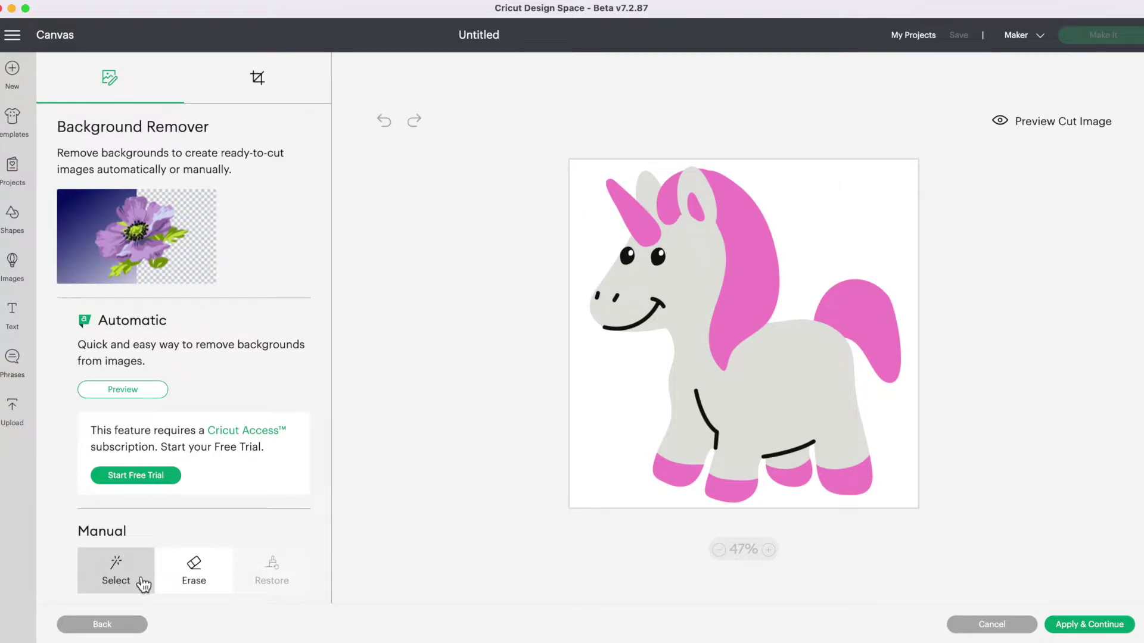
click(618, 385)
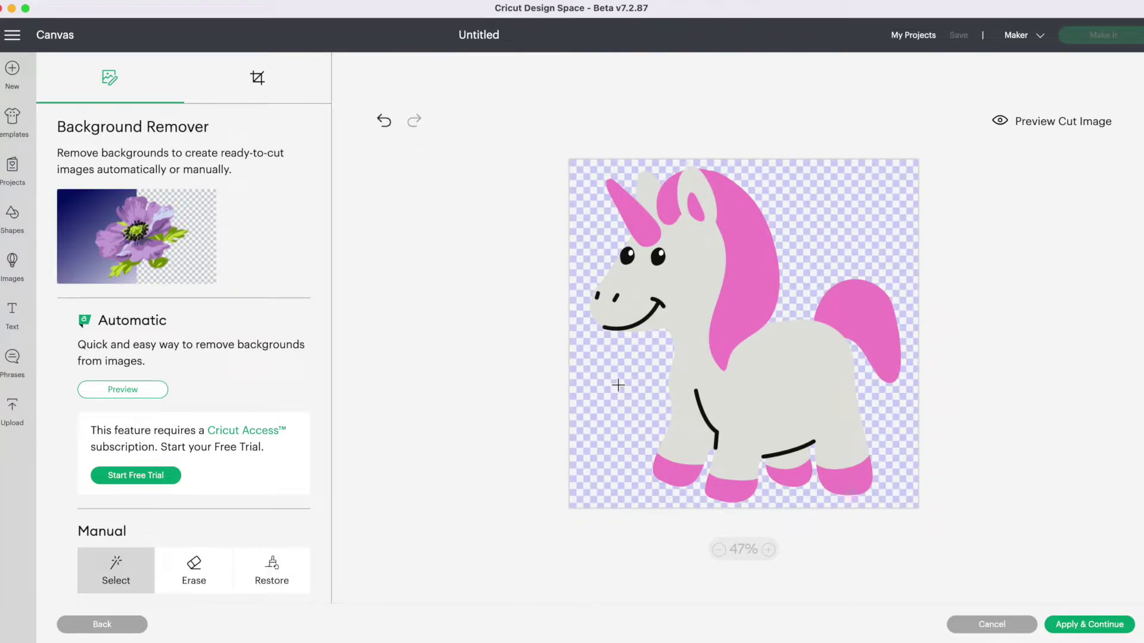
click(1086, 624)
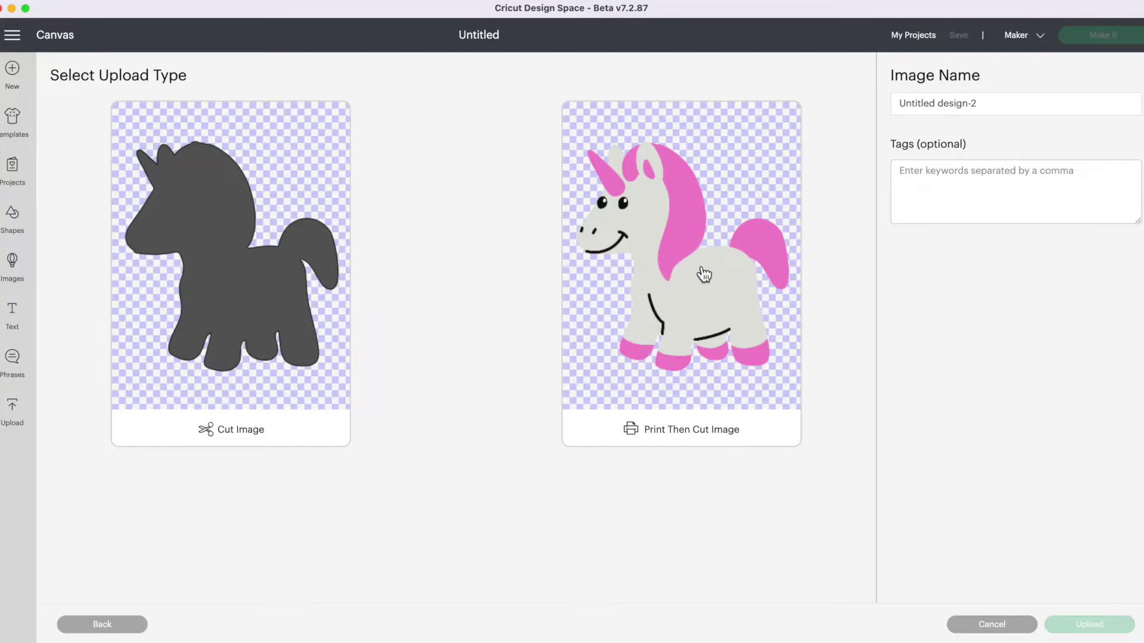
Save the unicorn as a Print Then Cut image named 'unicorn 1'
click(703, 276)
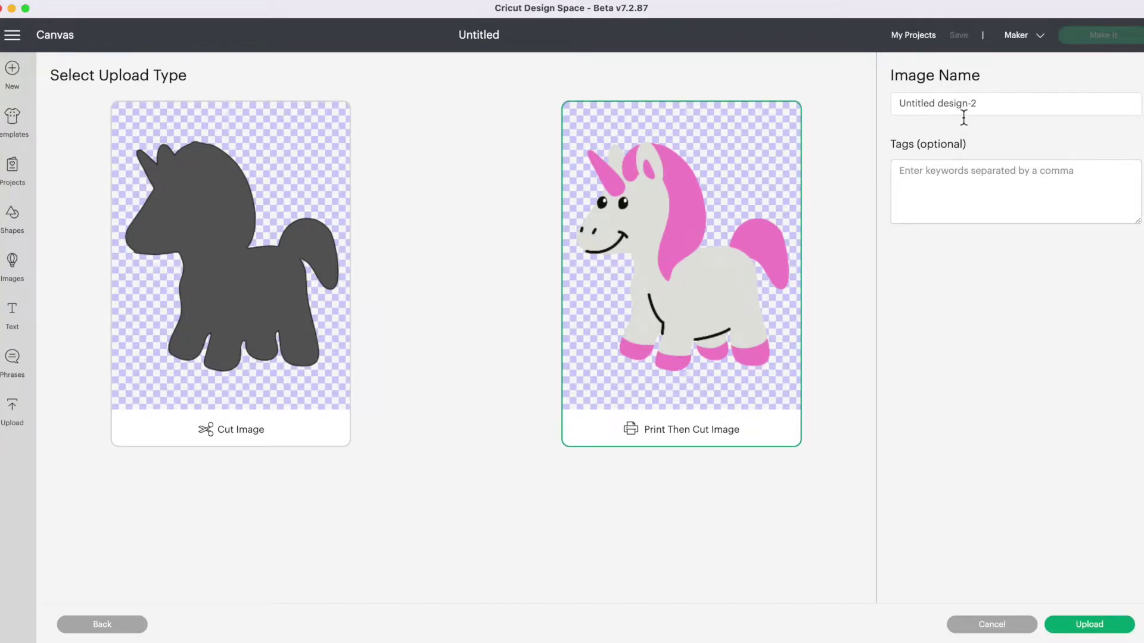
drag(966, 104, 875, 105)
text(unicorn 1)
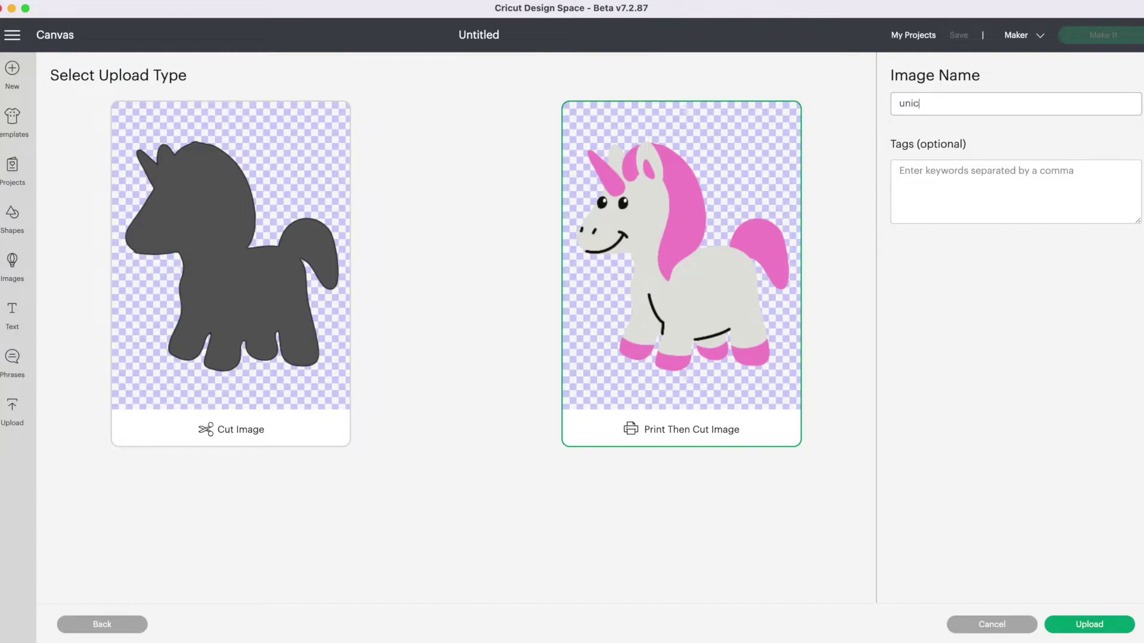
click(1092, 625)
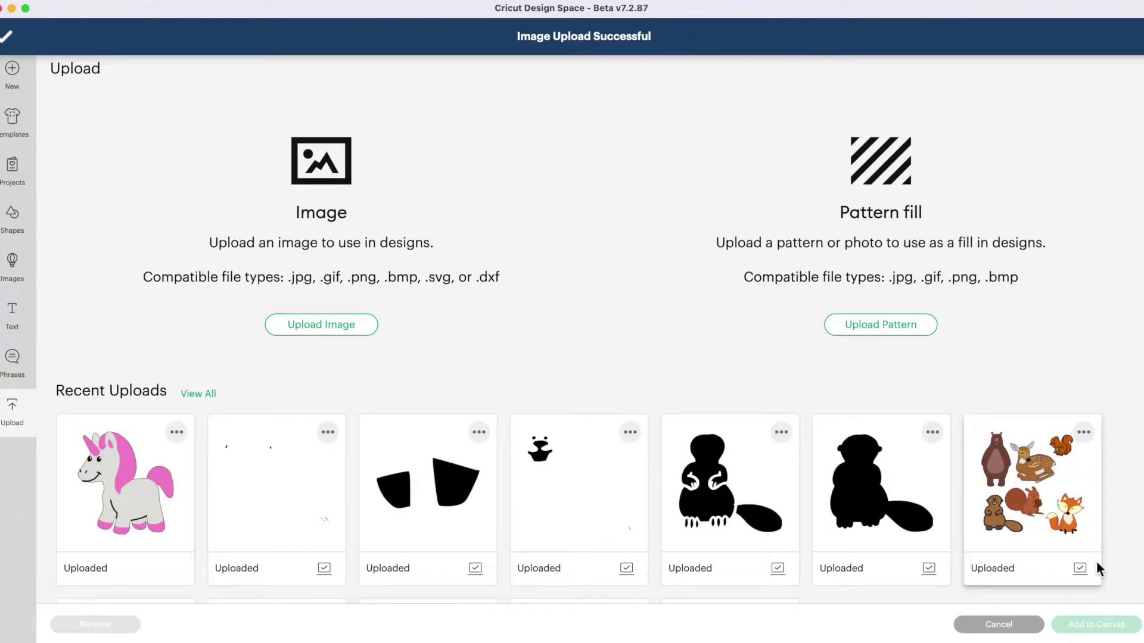
Upload Untitled design-2.png again as a Complex image
click(341, 328)
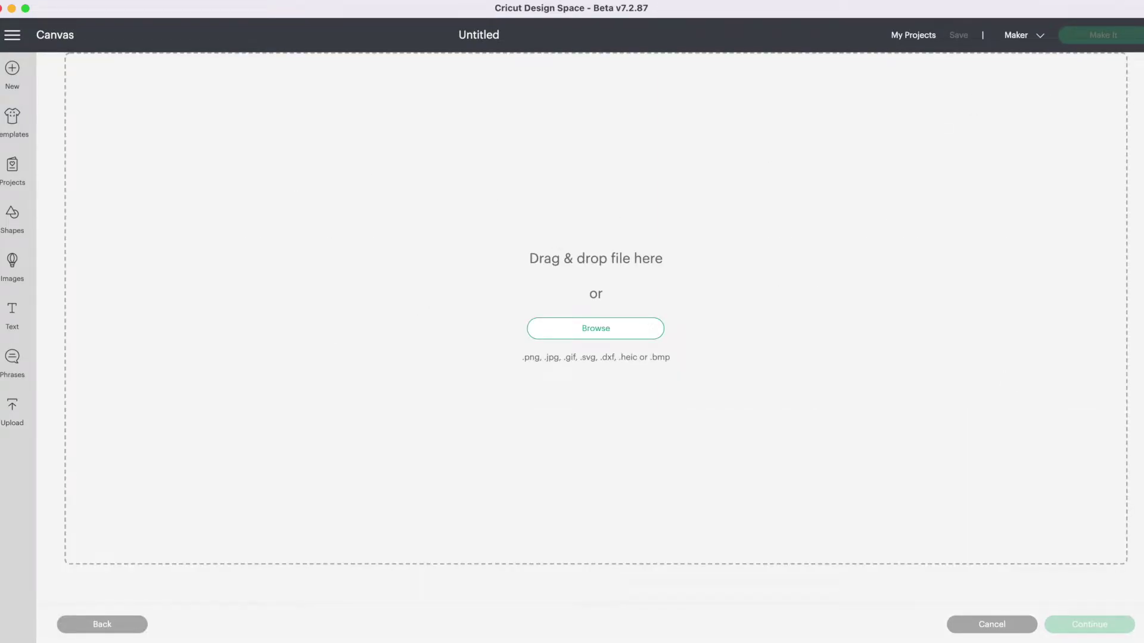
click(596, 328)
drag(830, 159, 552, 212)
click(473, 184)
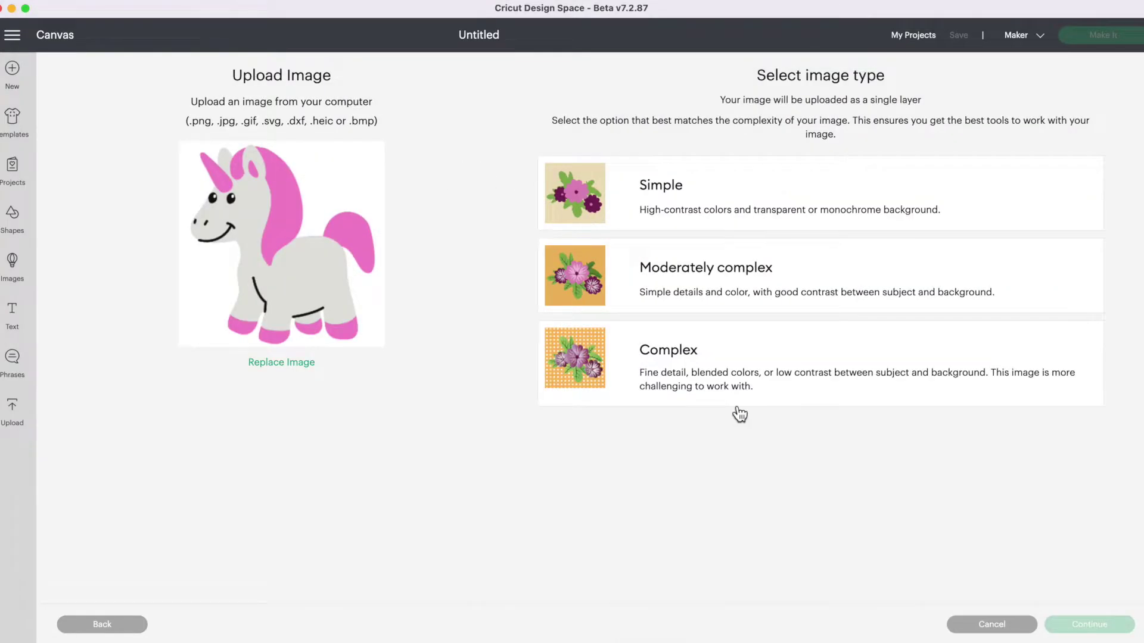
click(723, 363)
click(1123, 627)
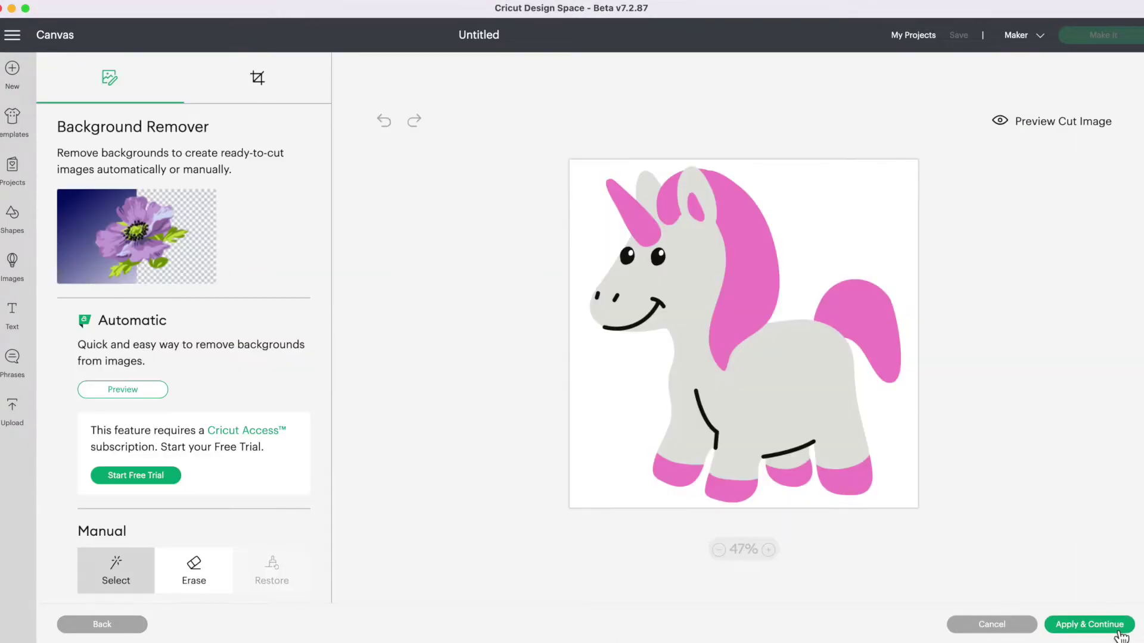
Remove the white background and save it as a Cut Image named 'unicorn 2'
click(607, 386)
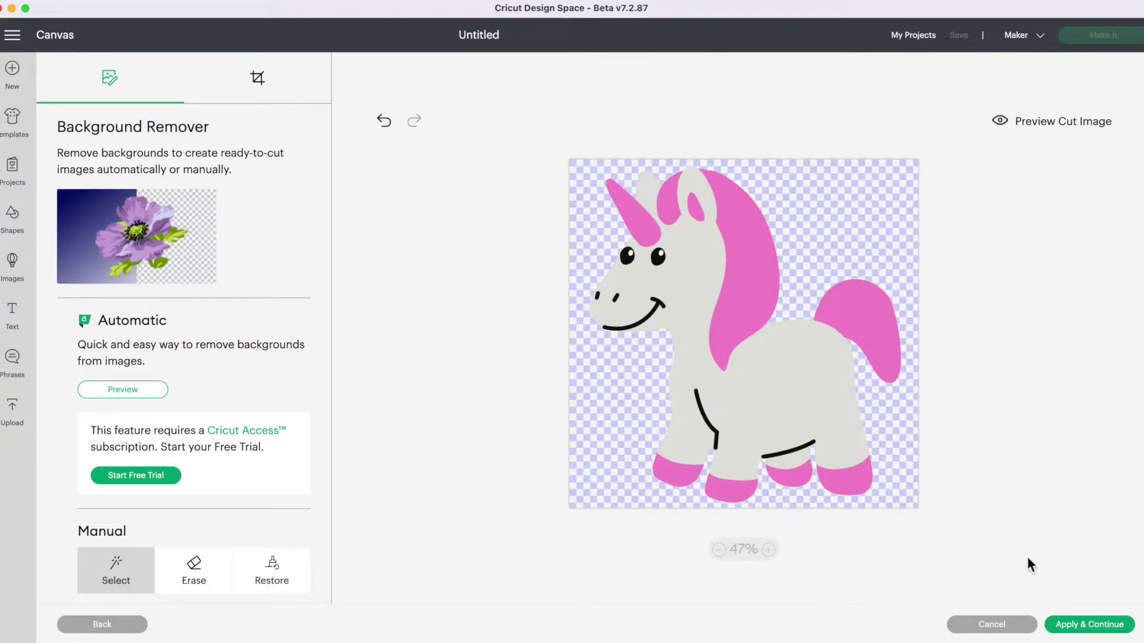
click(1099, 631)
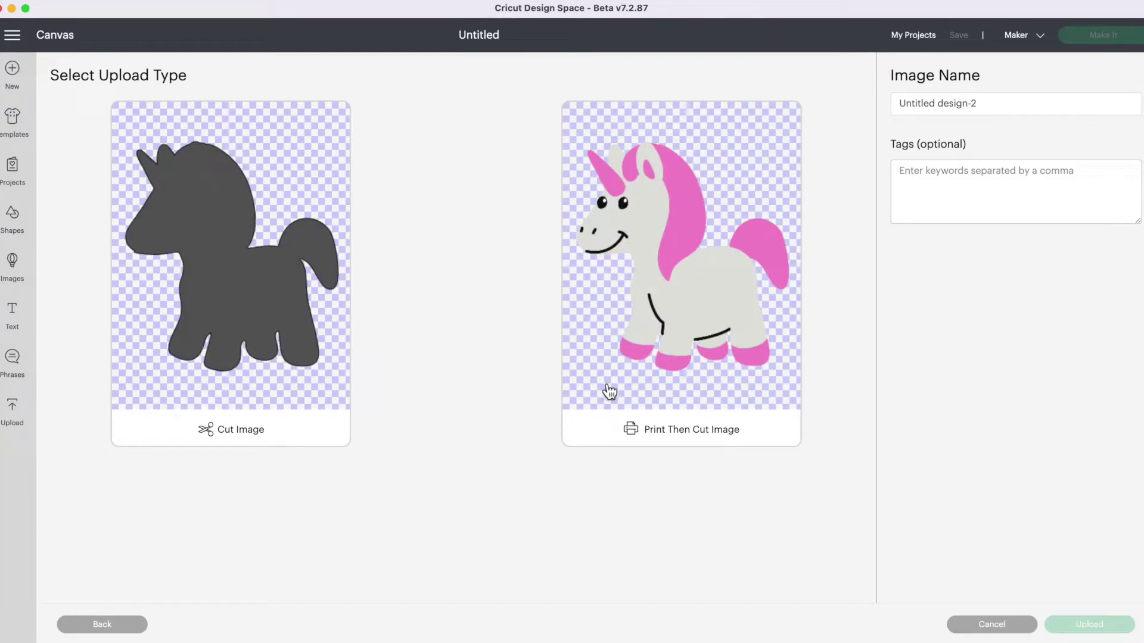
click(220, 263)
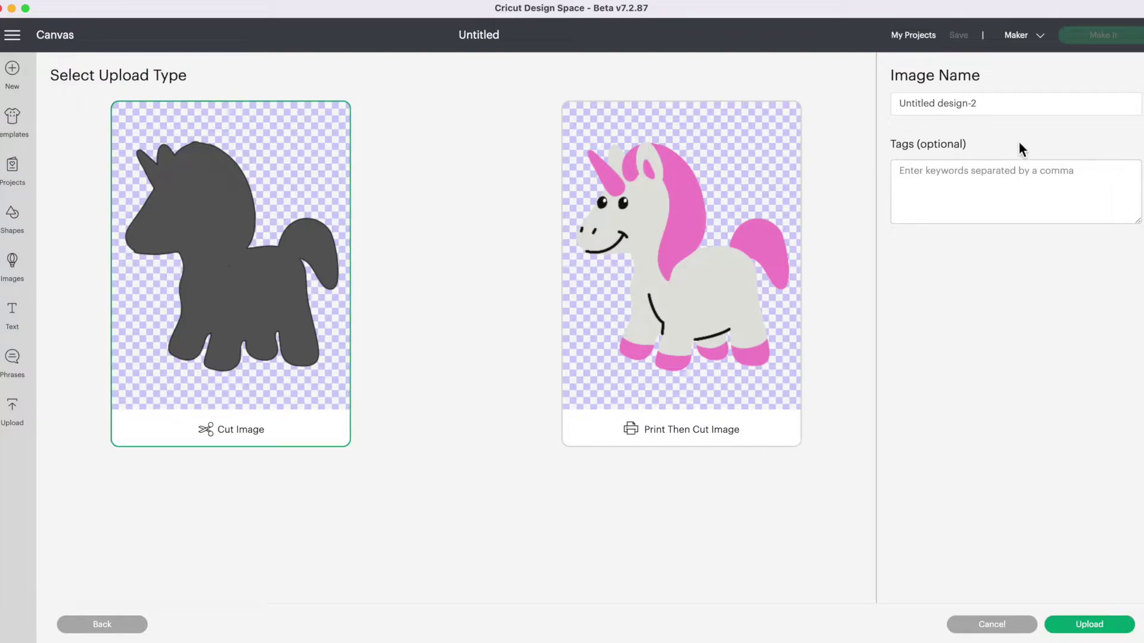
drag(990, 108, 896, 103)
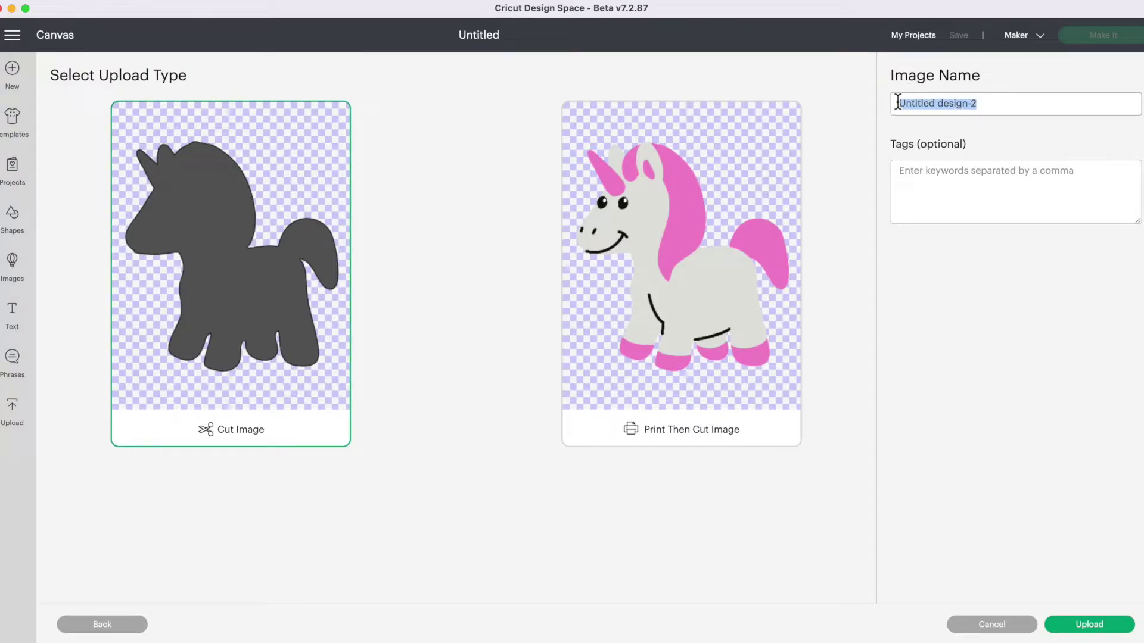
text(unicorn 2)
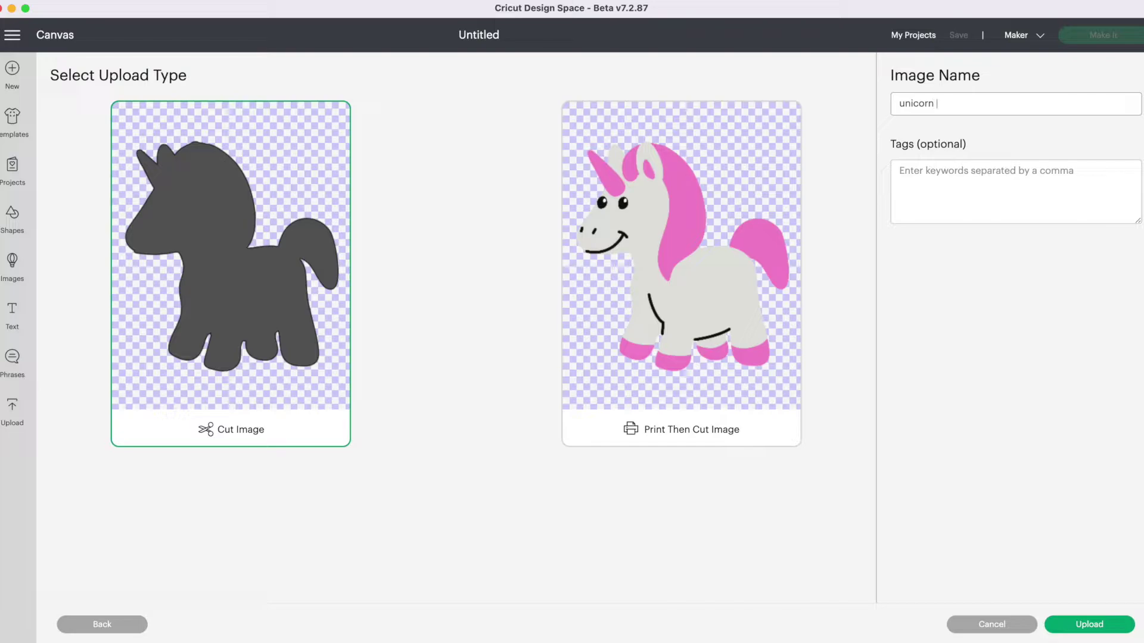
click(1093, 624)
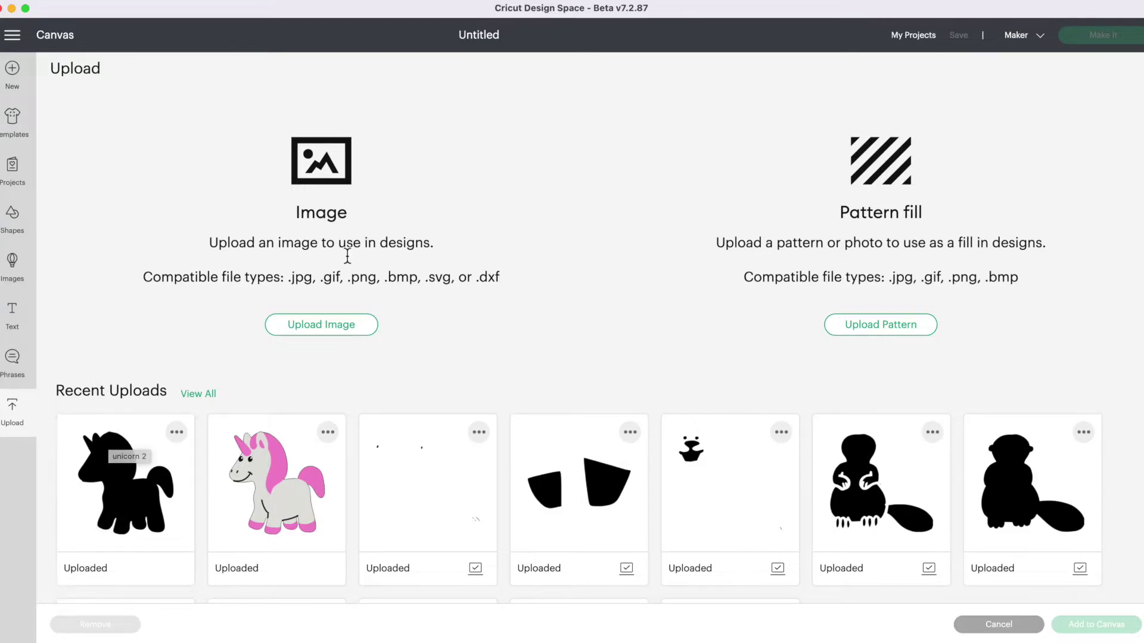
Upload Untitled design-2.png a third time as Complex and continue to Background Remover
click(330, 329)
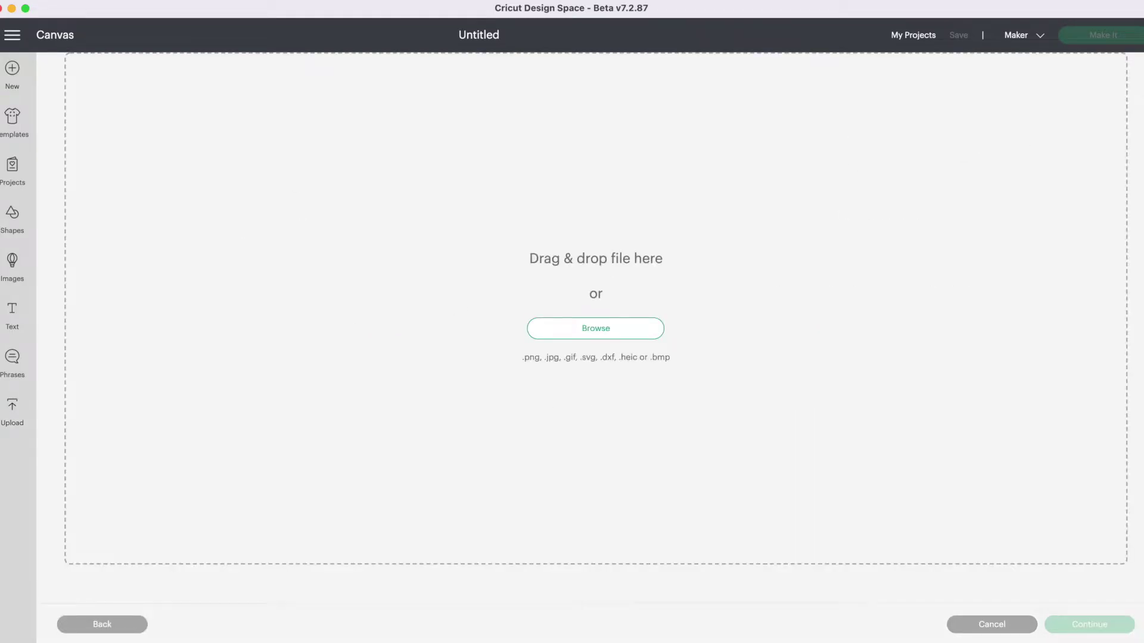
click(596, 328)
drag(827, 152, 520, 183)
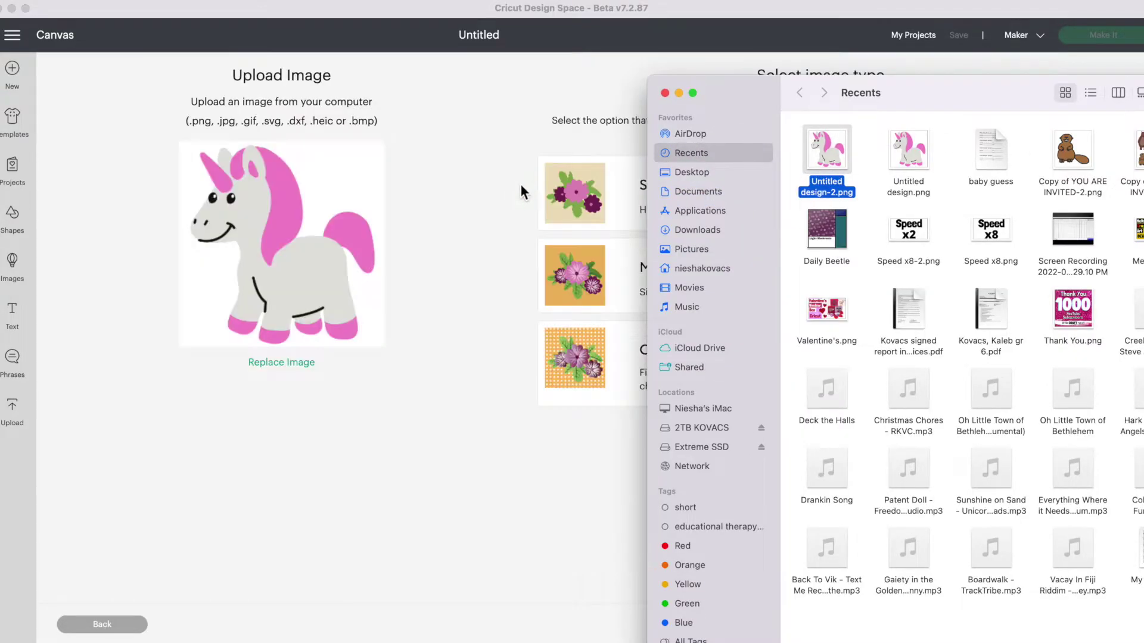
click(489, 157)
click(703, 373)
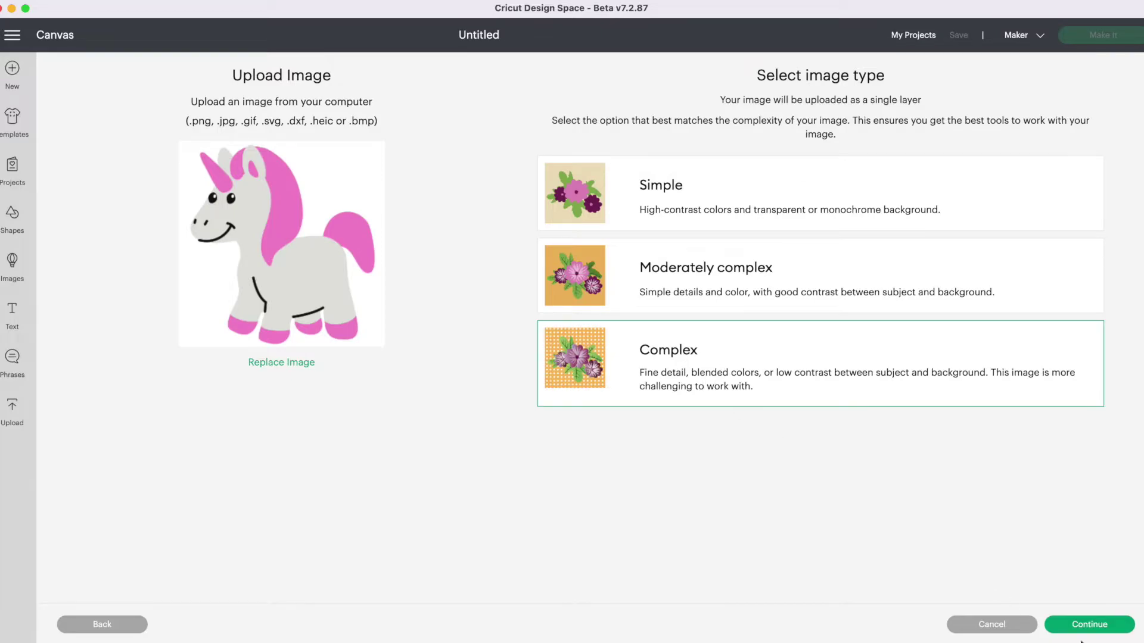
click(1112, 633)
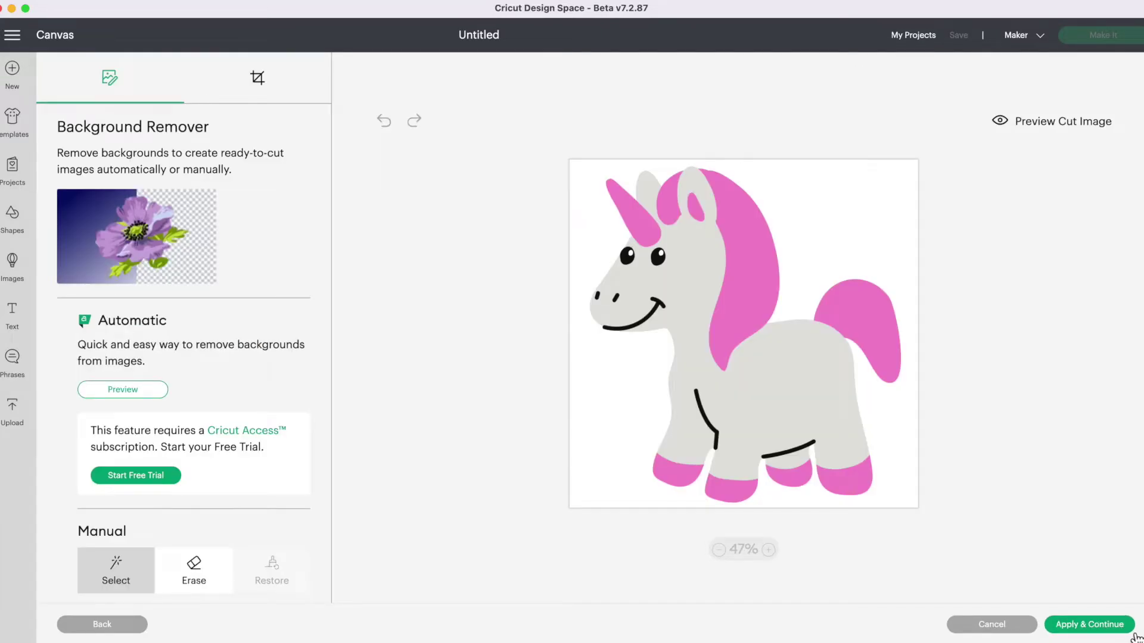
Select-remove the white background, grey body, black eyes, smile, nostrils and leg lines
click(604, 373)
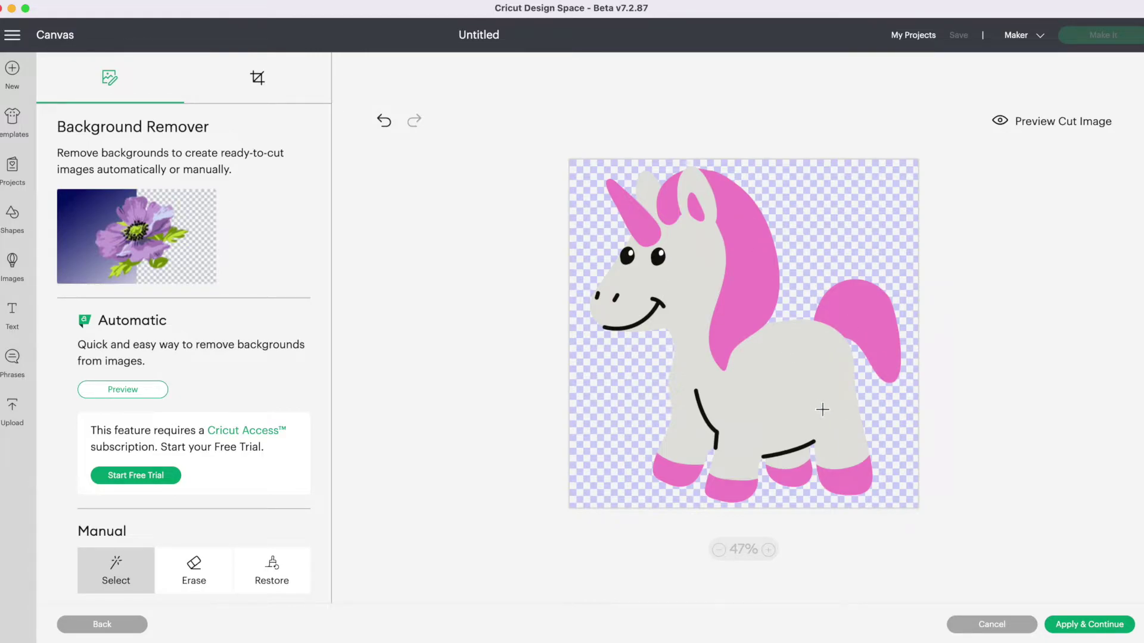
click(795, 390)
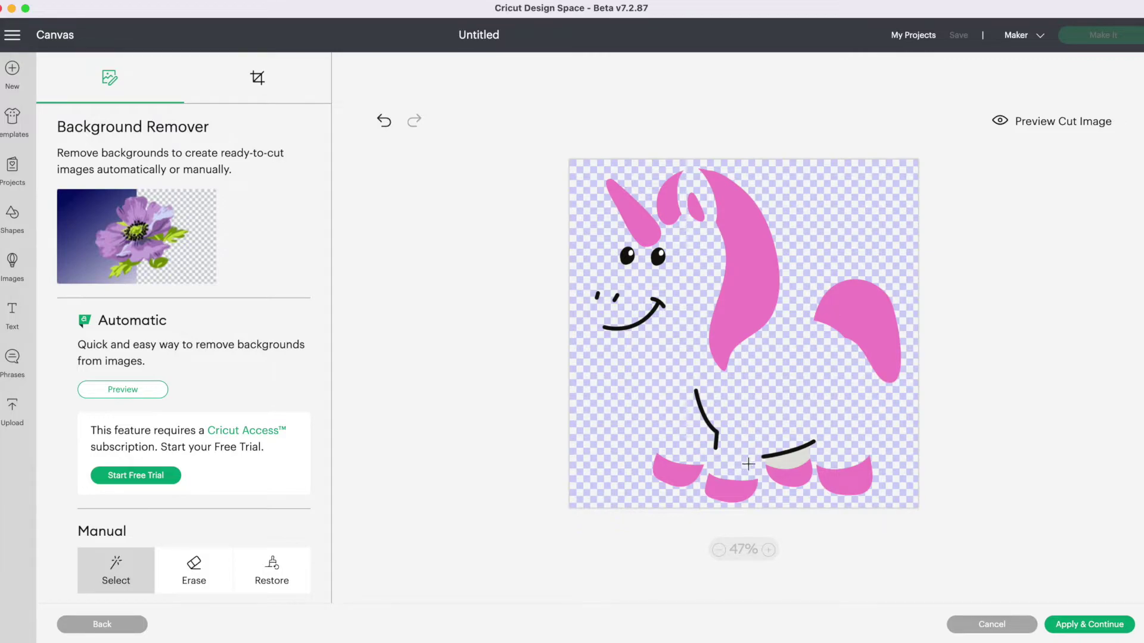
click(790, 457)
click(795, 459)
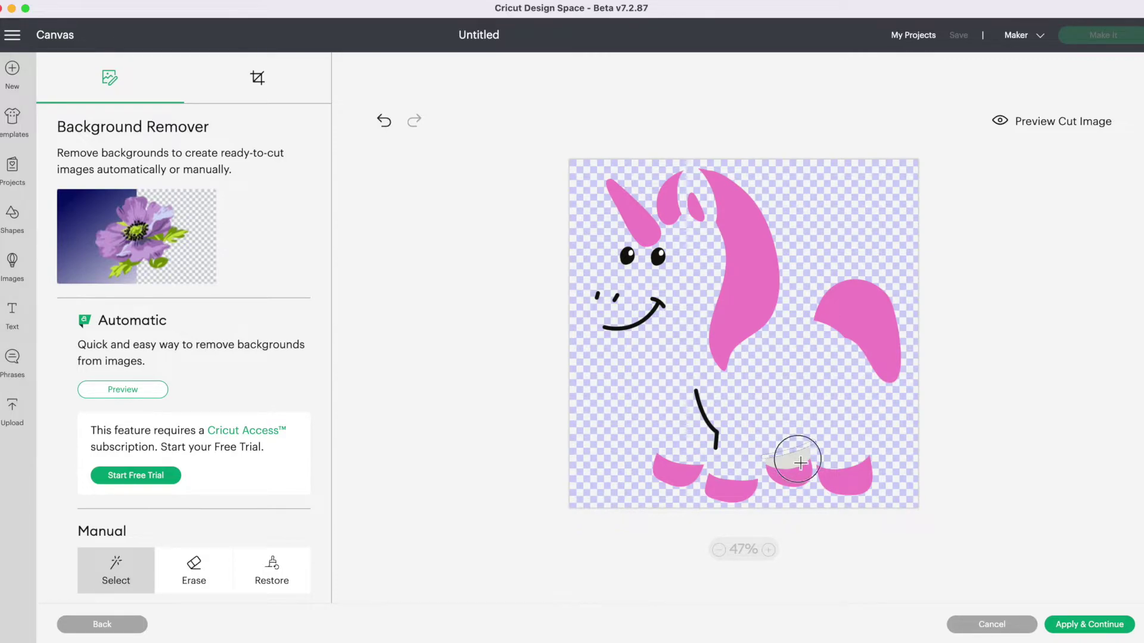
click(705, 414)
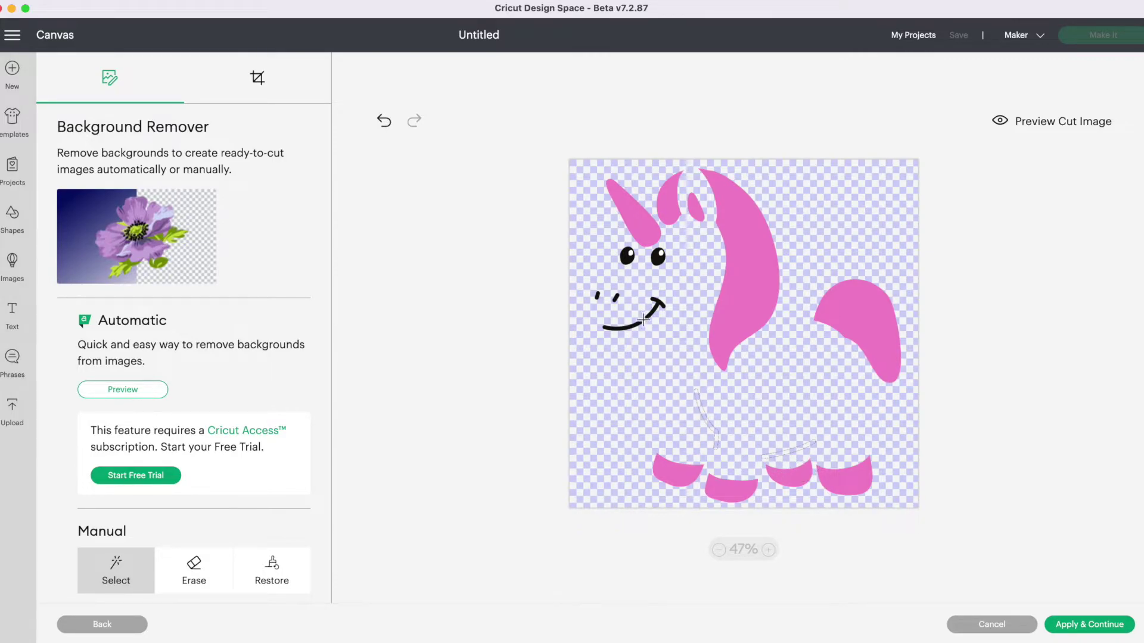
click(656, 303)
click(616, 297)
click(598, 296)
click(627, 256)
click(659, 256)
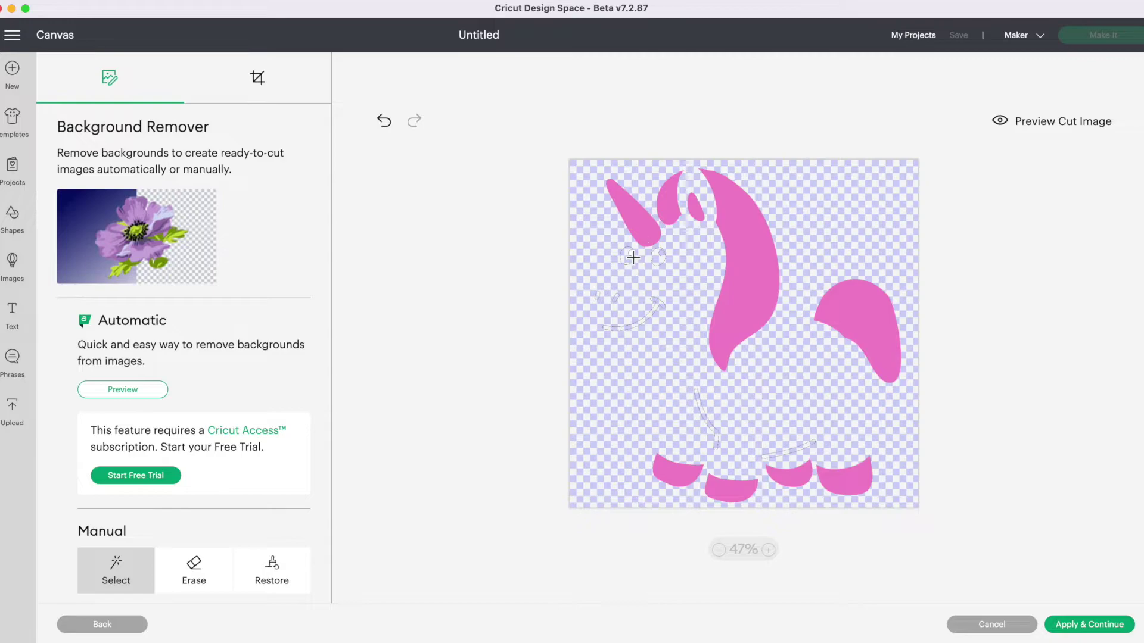
click(768, 549)
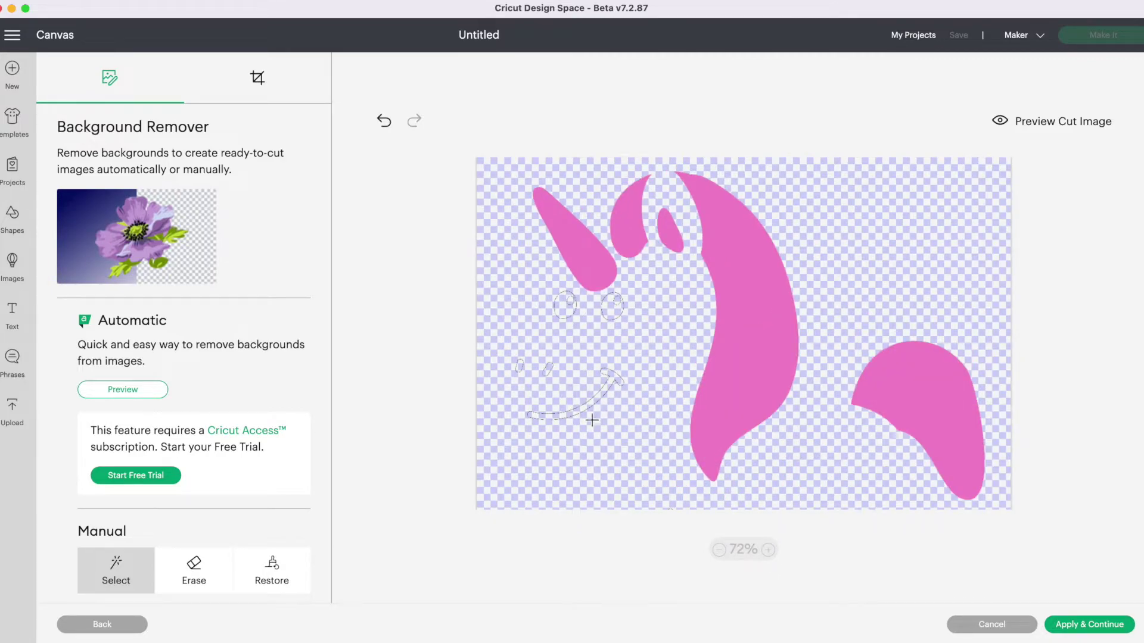
Erase the leftover smile, nostril, eye and leg line outlines by hand
click(194, 580)
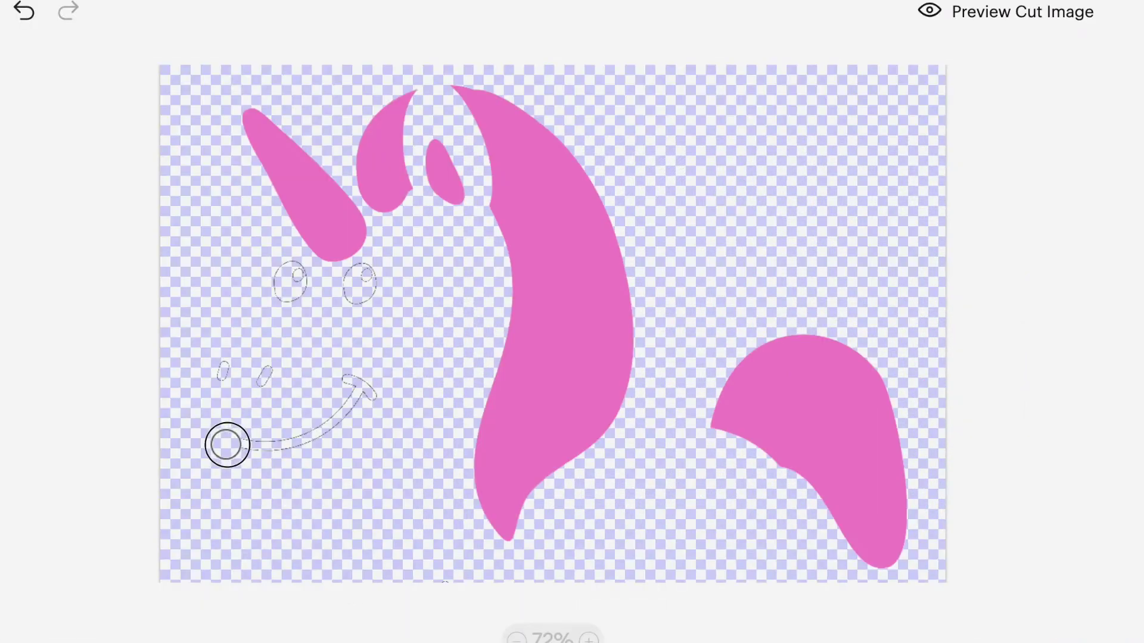
mouse_move(227, 444)
mouse_down()
mouse_move(298, 440)
mouse_move(357, 381)
mouse_up()
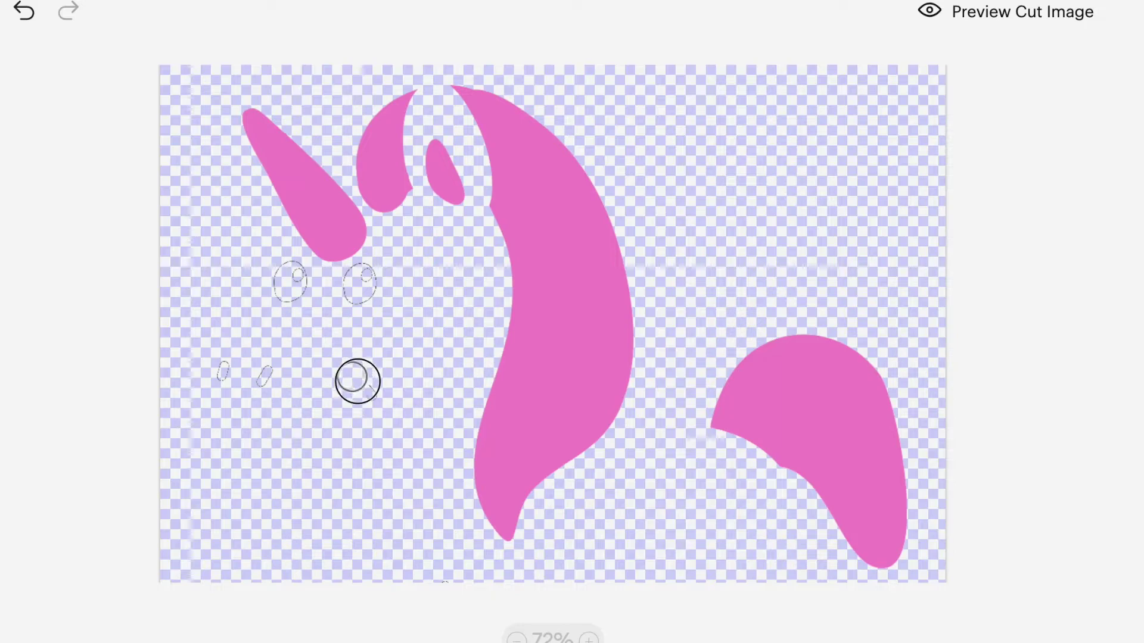
mouse_move(291, 411)
mouse_down()
mouse_move(283, 372)
mouse_move(227, 390)
mouse_up()
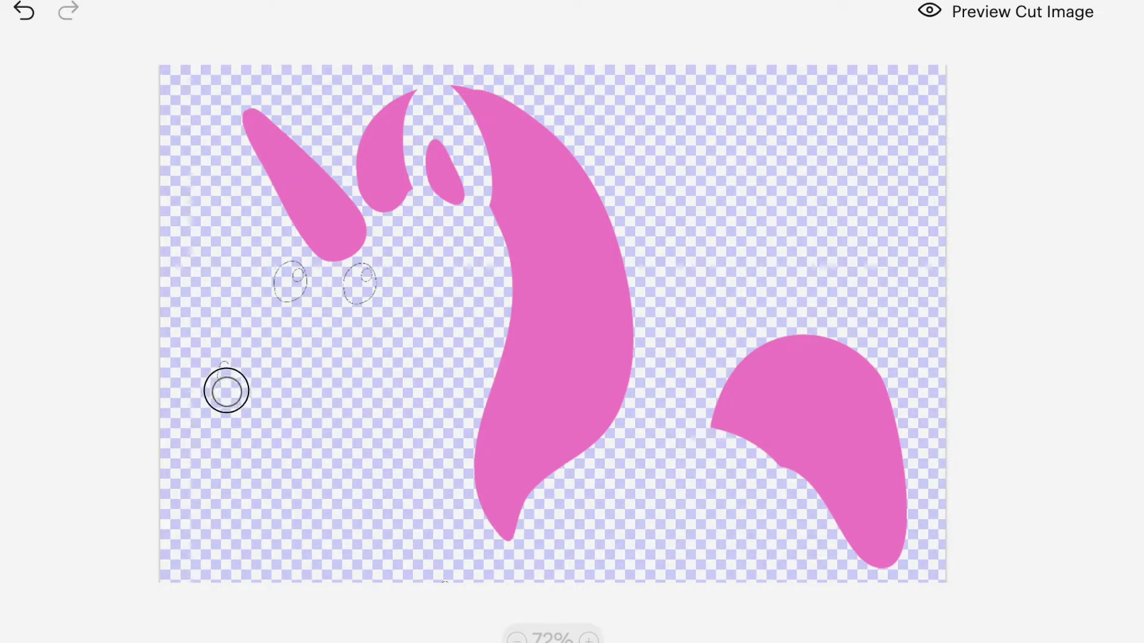
mouse_move(293, 279)
mouse_down()
mouse_move(293, 294)
mouse_move(362, 280)
mouse_move(374, 289)
mouse_up()
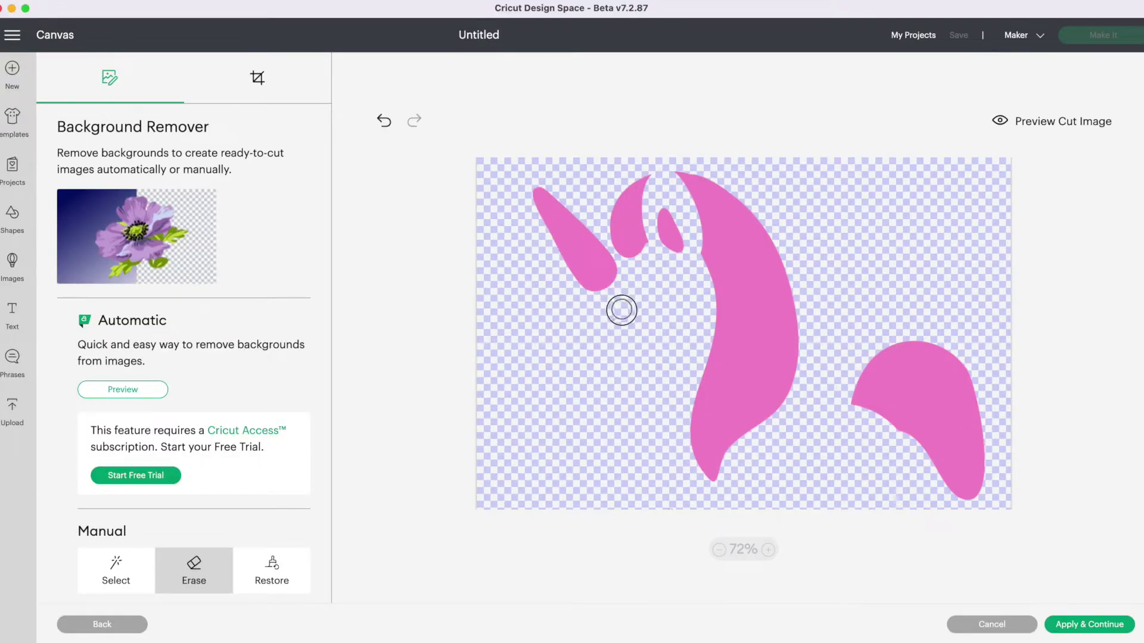
scroll(614, 375, down, 5)
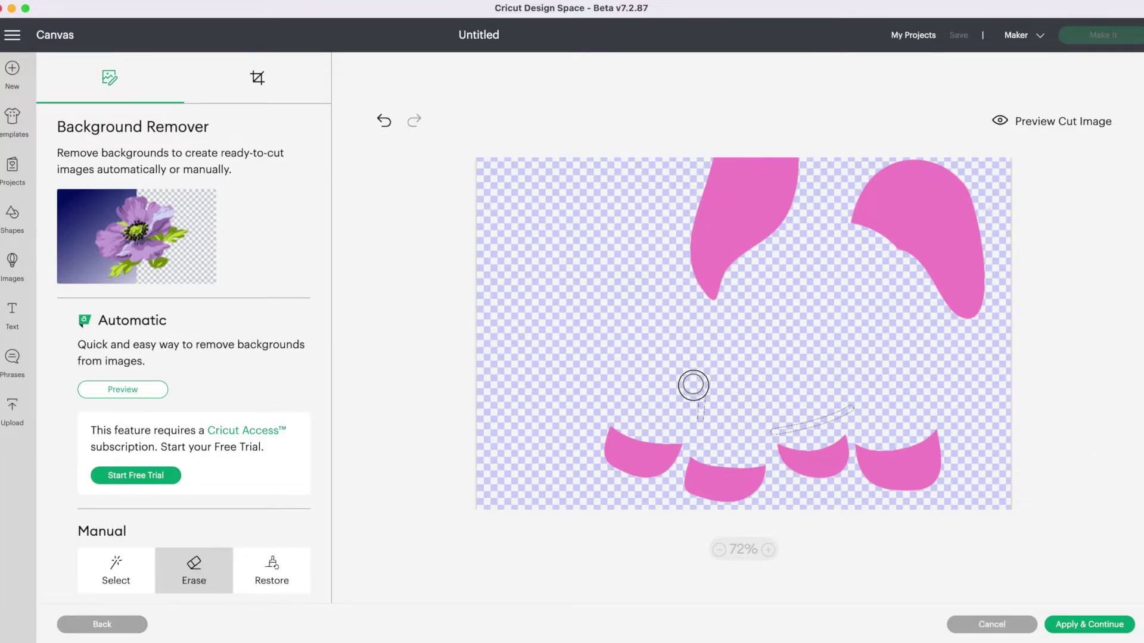
mouse_move(693, 385)
mouse_down()
mouse_move(705, 408)
mouse_move(677, 421)
mouse_move(777, 439)
mouse_move(856, 404)
mouse_up()
scroll(763, 426, up, 4)
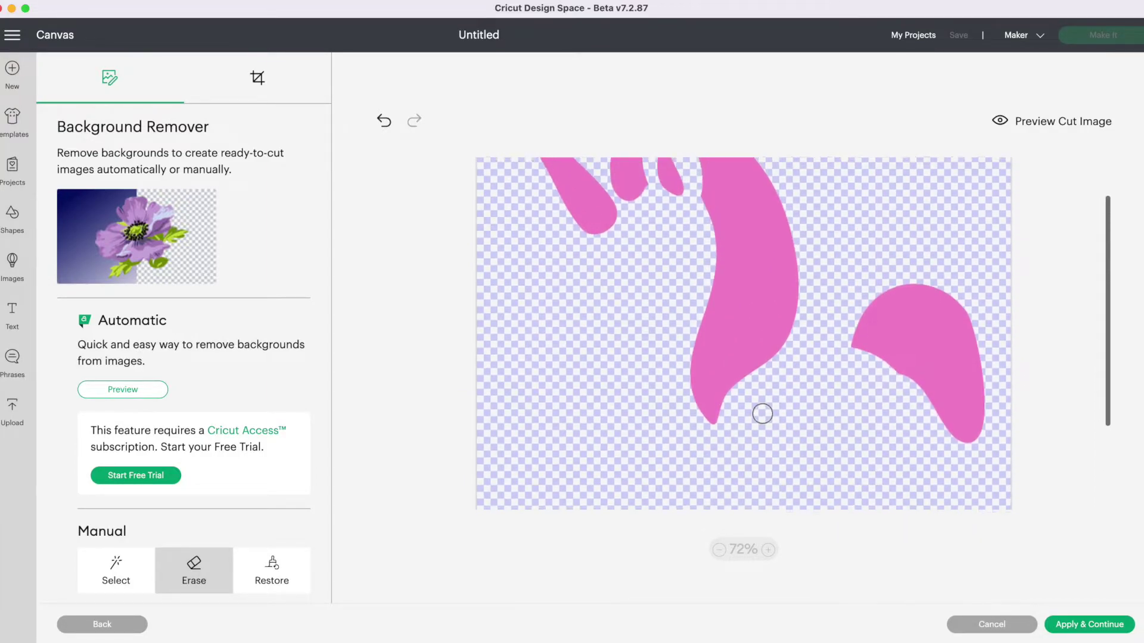
scroll(763, 414, up, 2)
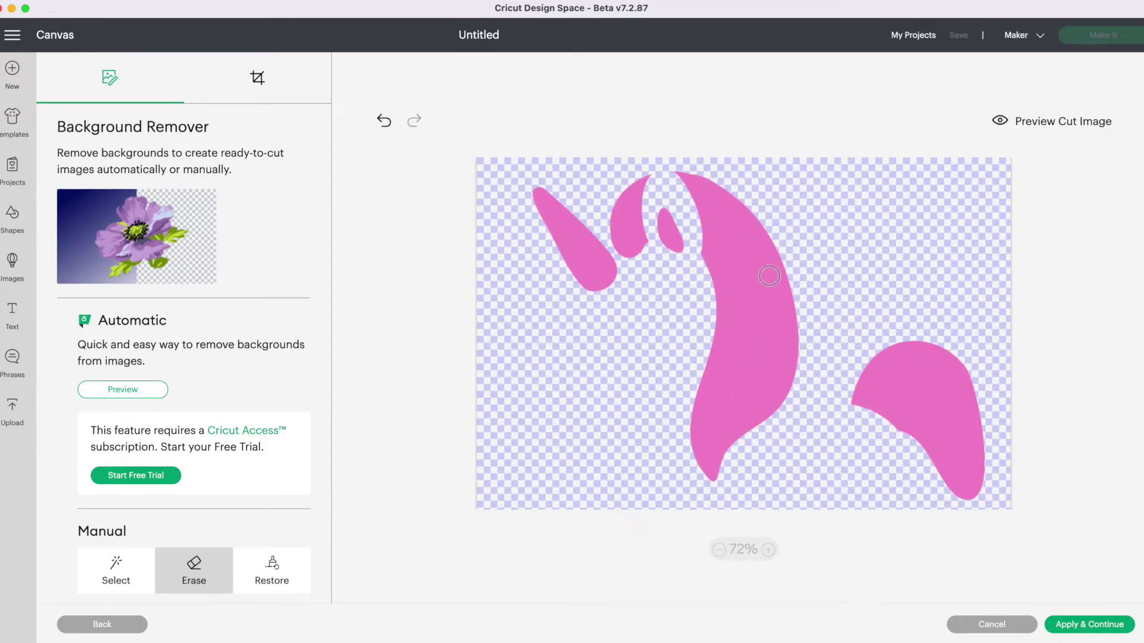
Preview the remaining pink mane, tail and hoof shapes as a cut image
click(1049, 131)
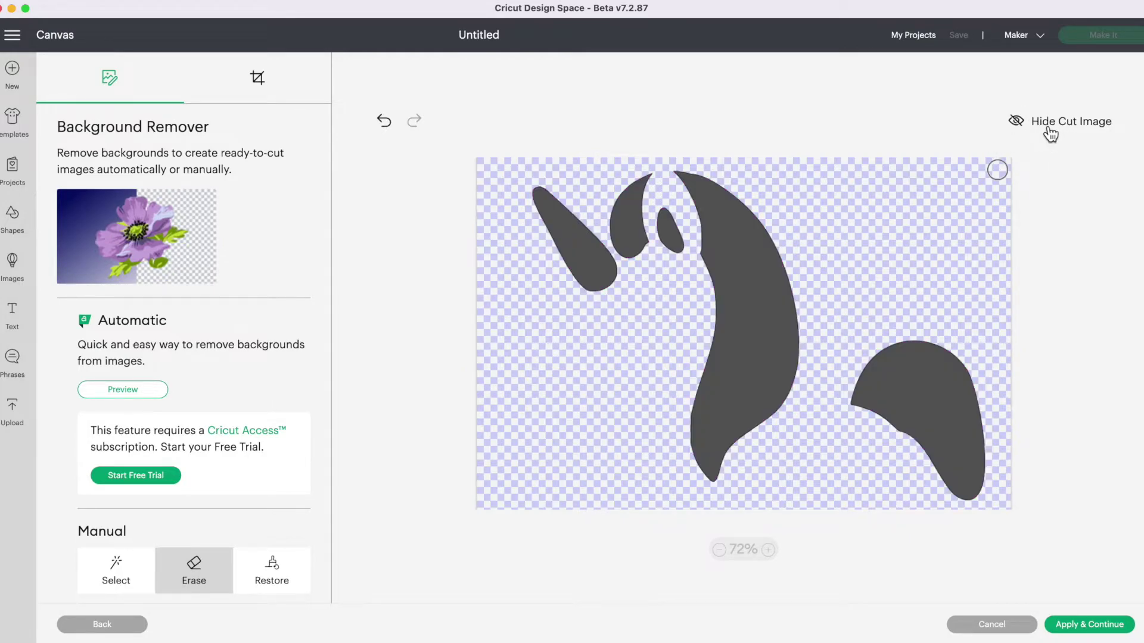
scroll(885, 208, down, 5)
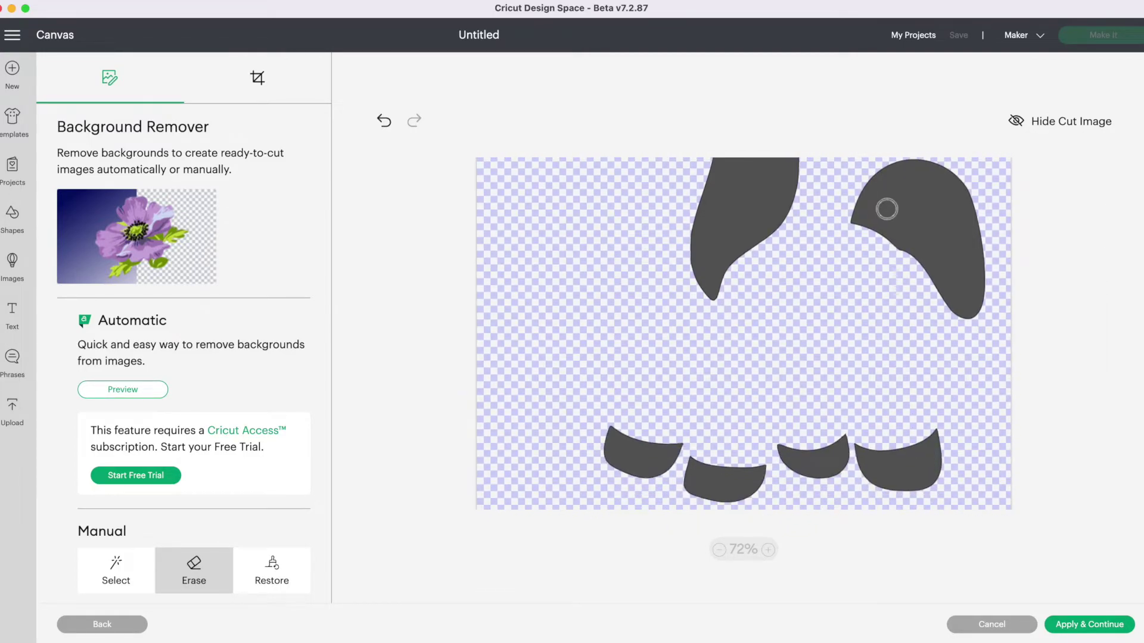
scroll(888, 211, up, 5)
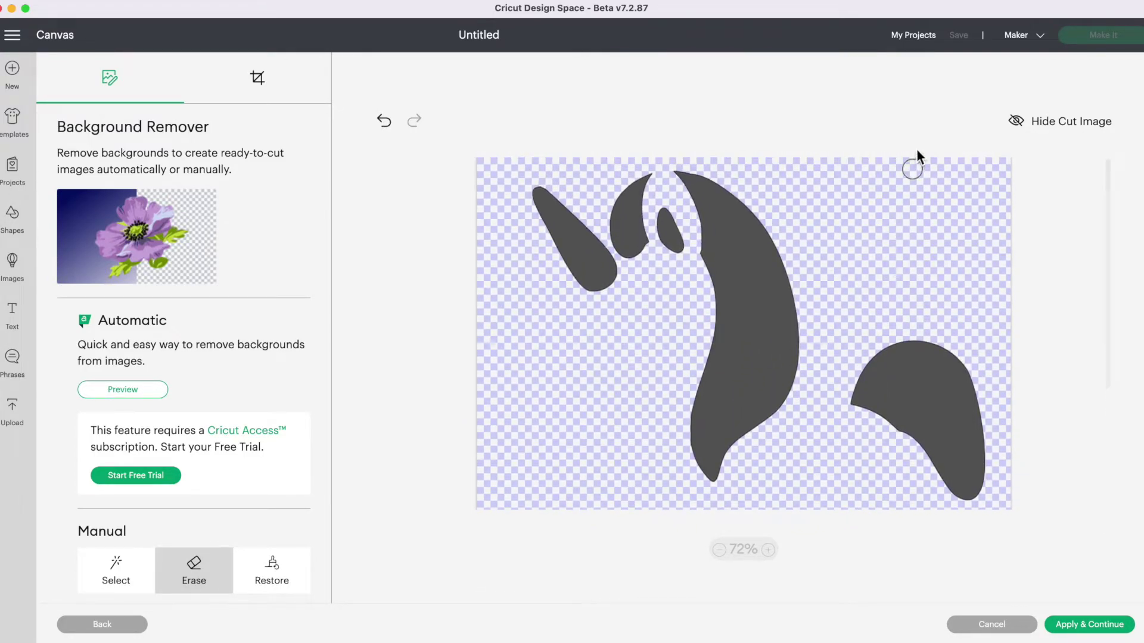
Upload the mane, tail and hoof shapes as a Cut Image named 'unicorn 3'
click(1095, 626)
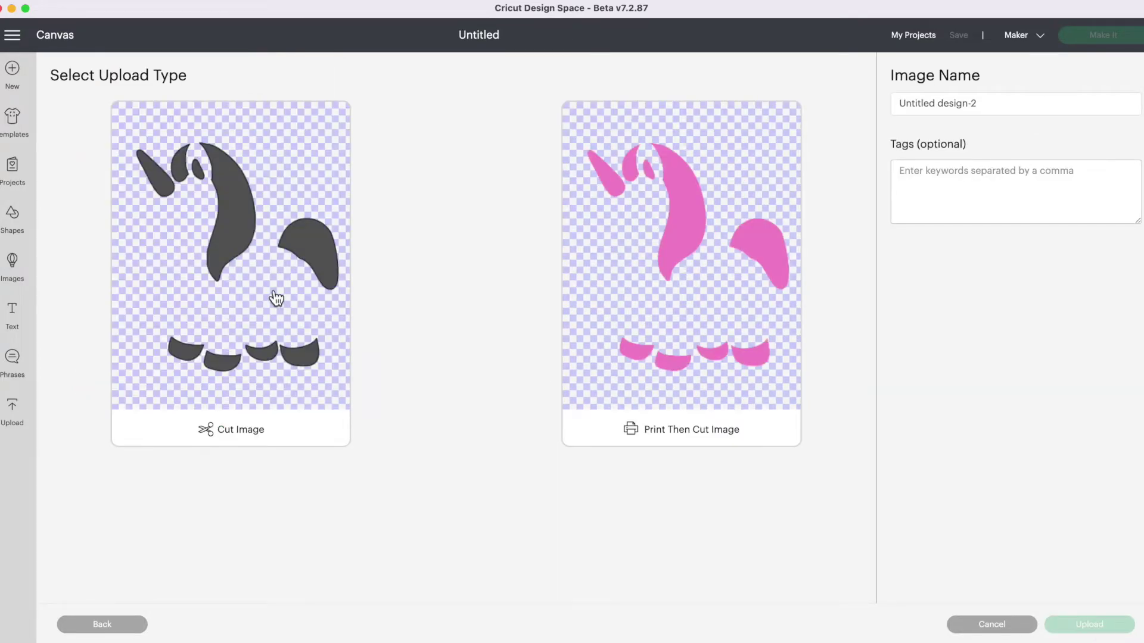
click(191, 272)
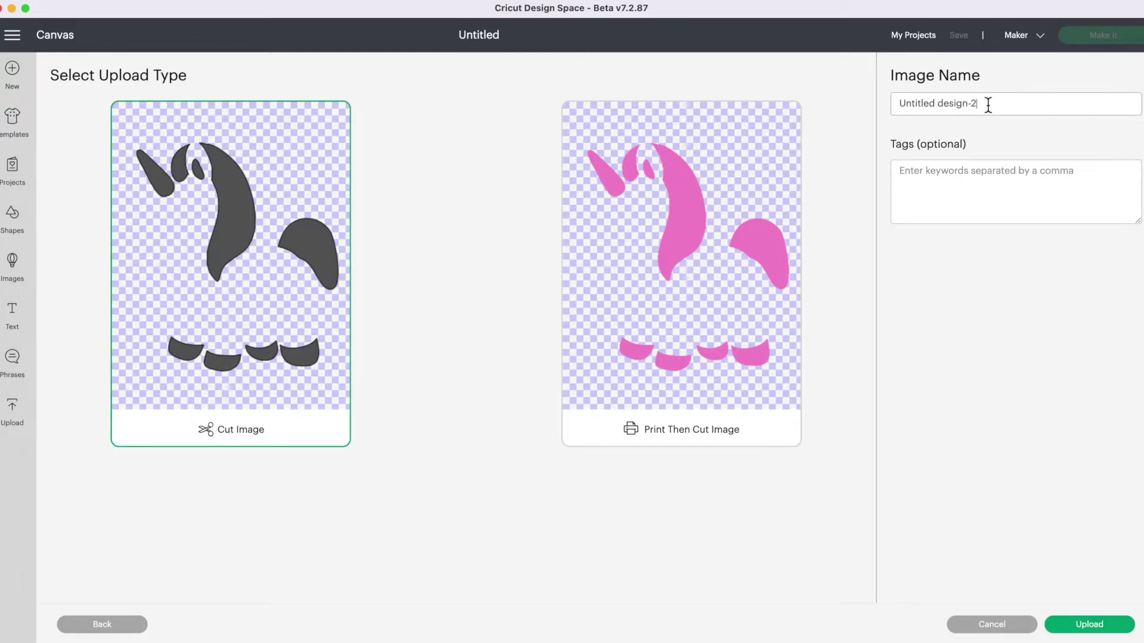
drag(985, 105, 863, 103)
text(unicorn 3)
click(1094, 627)
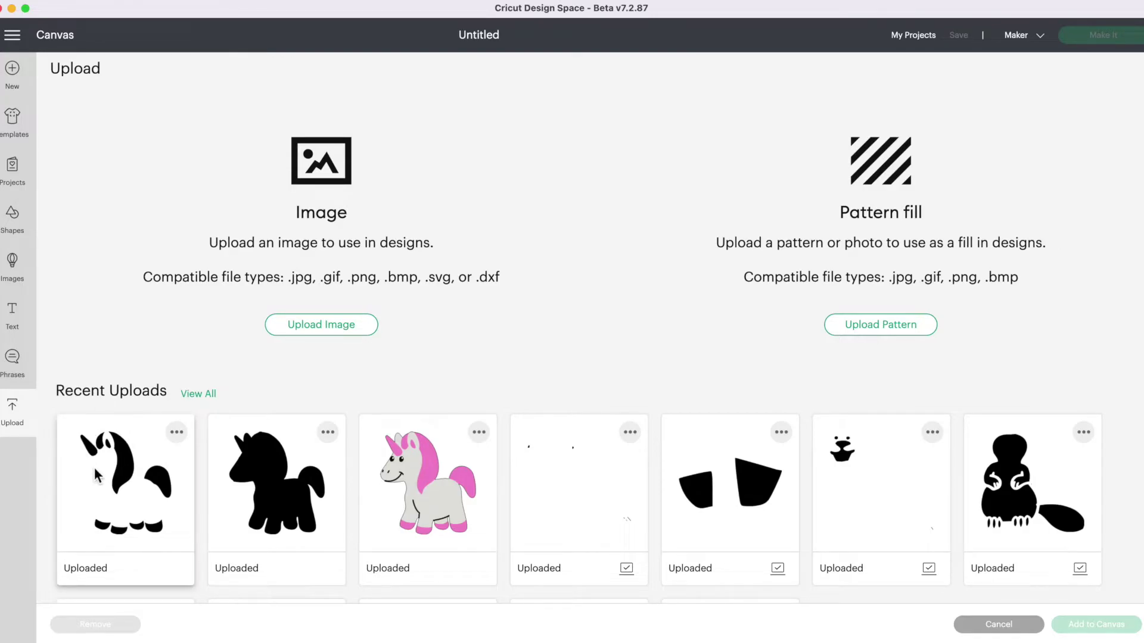
Upload Untitled design-2.png once more as a Complex image
click(305, 329)
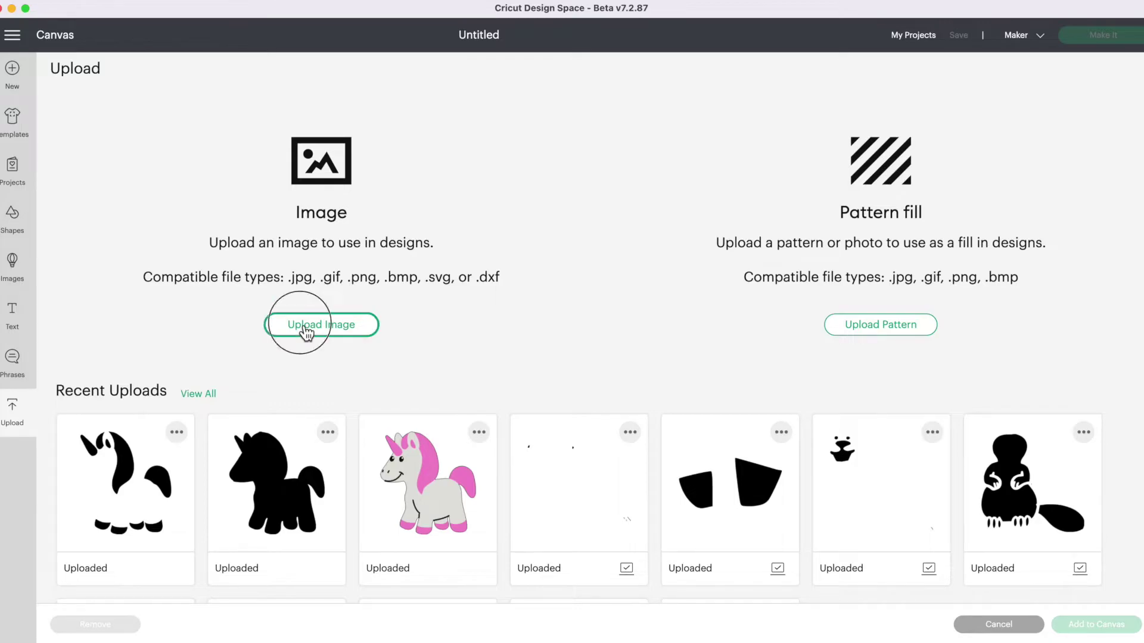
click(585, 333)
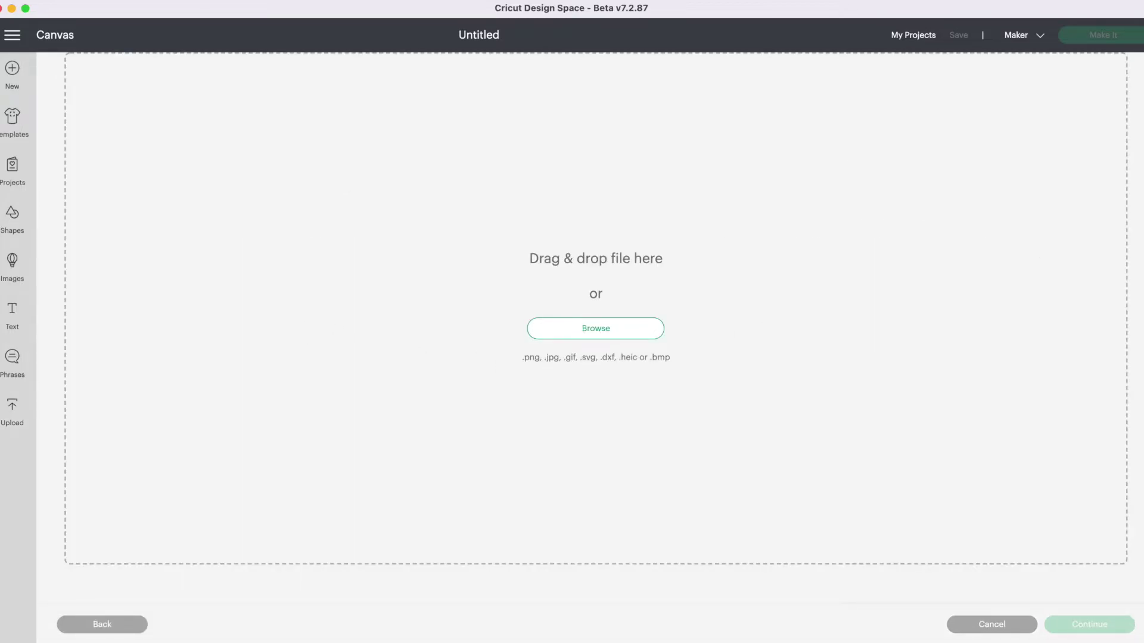
drag(825, 164, 596, 286)
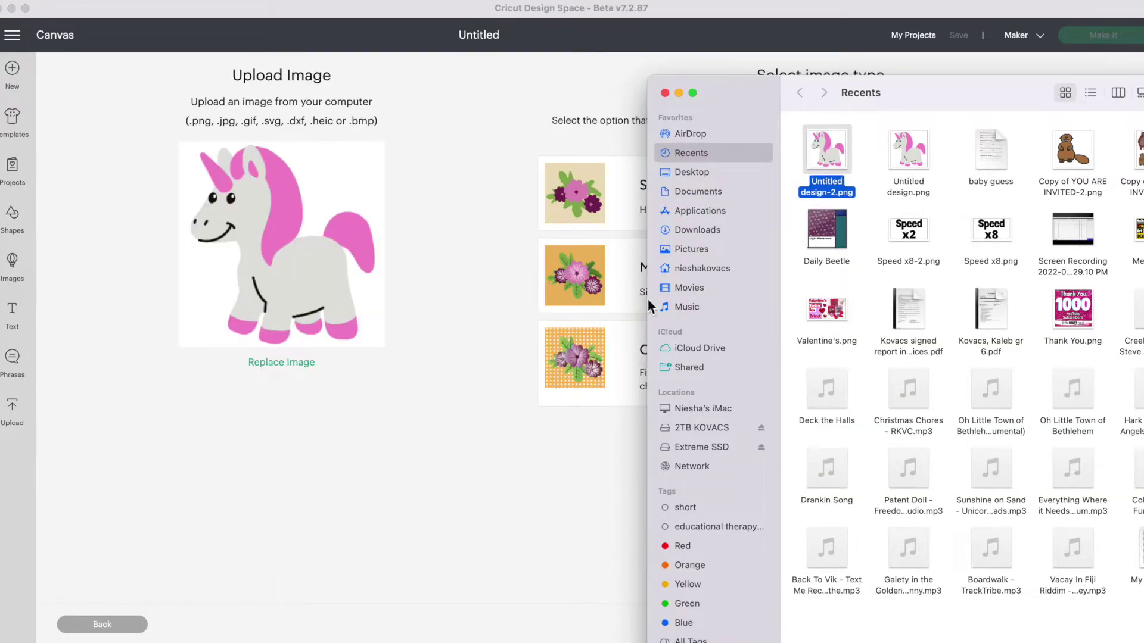
click(622, 375)
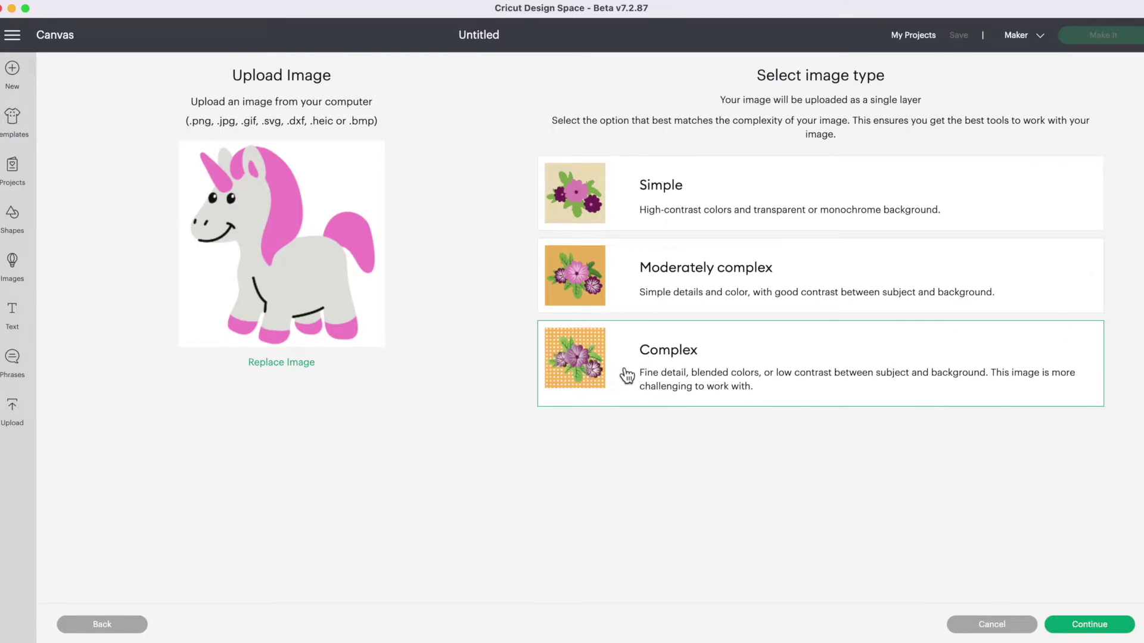
click(1088, 625)
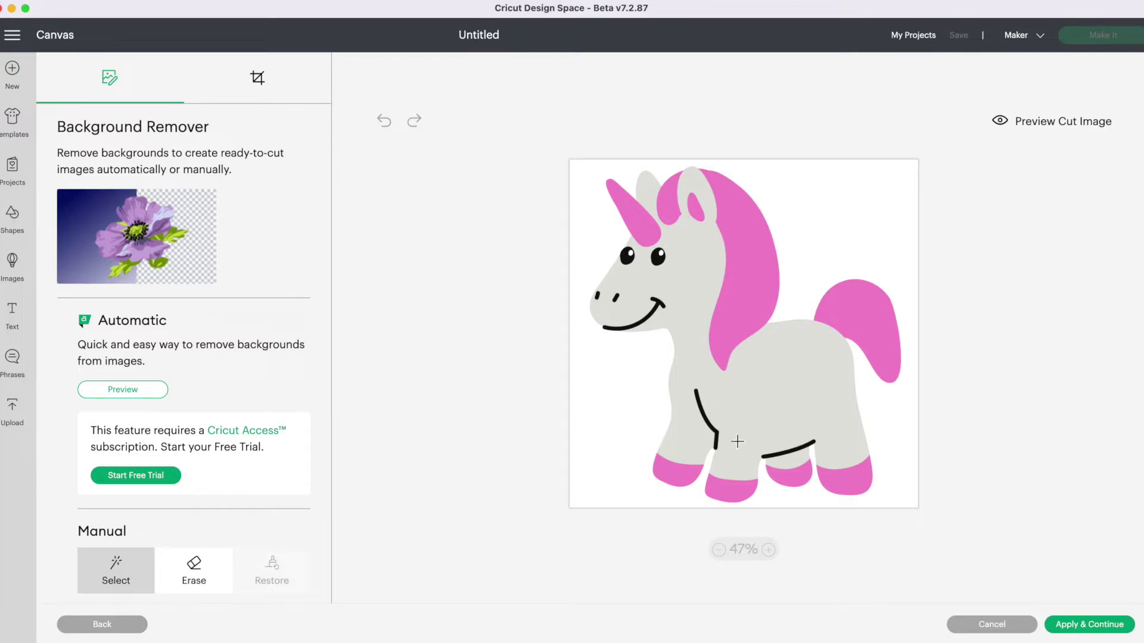
Remove the background, grey body, pink mane, tail, horn and four hooves, then preview the cut
click(625, 387)
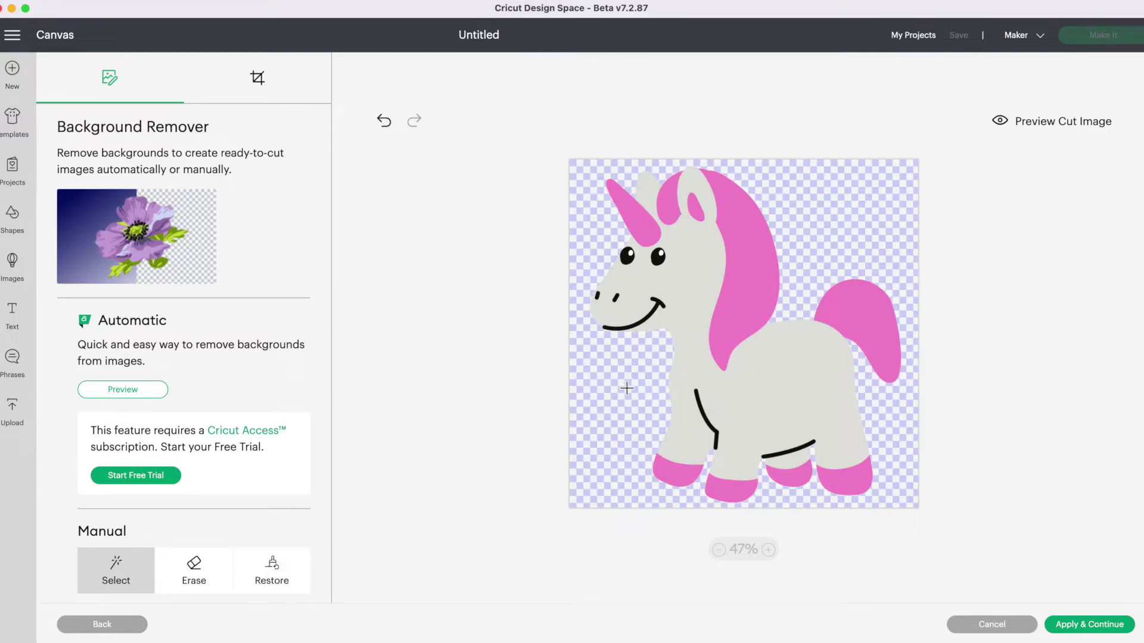
click(757, 385)
click(757, 257)
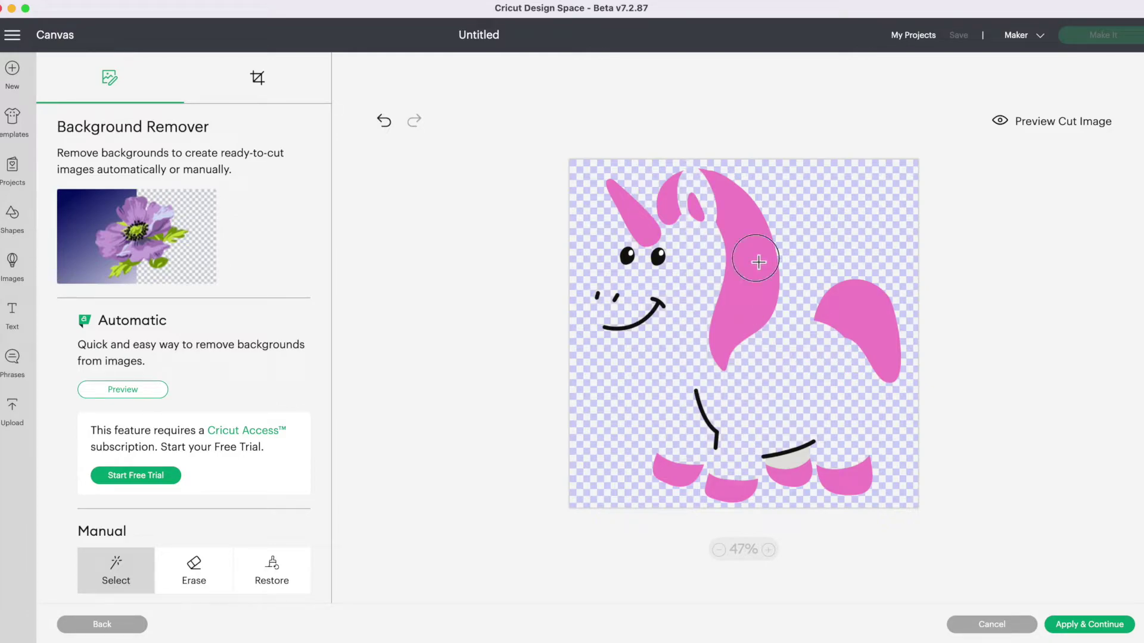
click(859, 319)
click(696, 208)
click(671, 203)
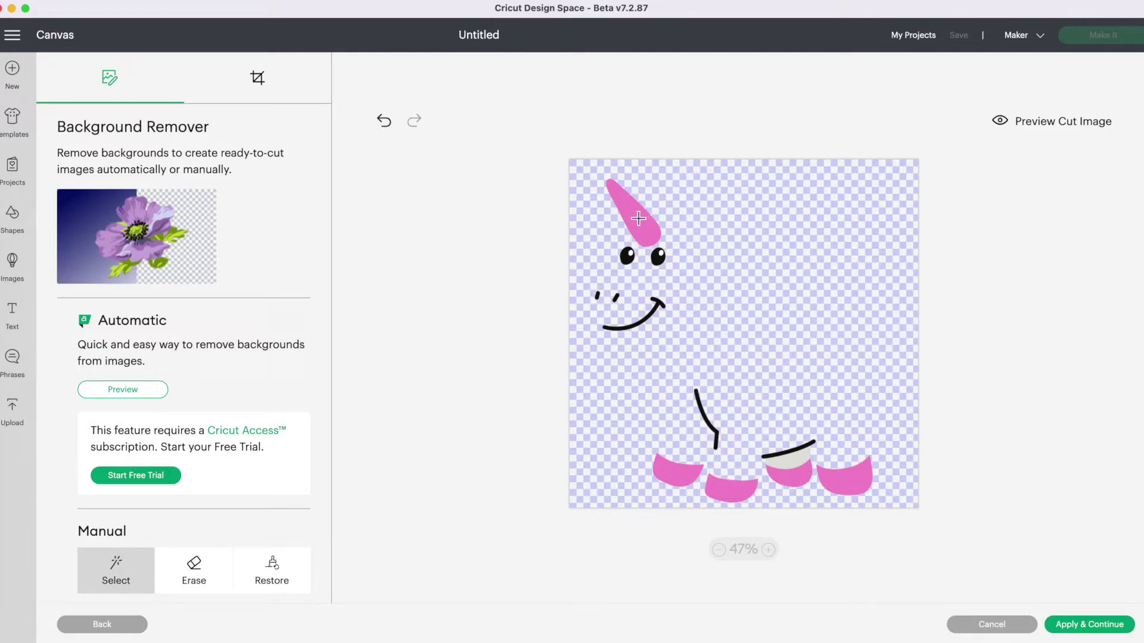
click(638, 218)
click(691, 479)
click(731, 493)
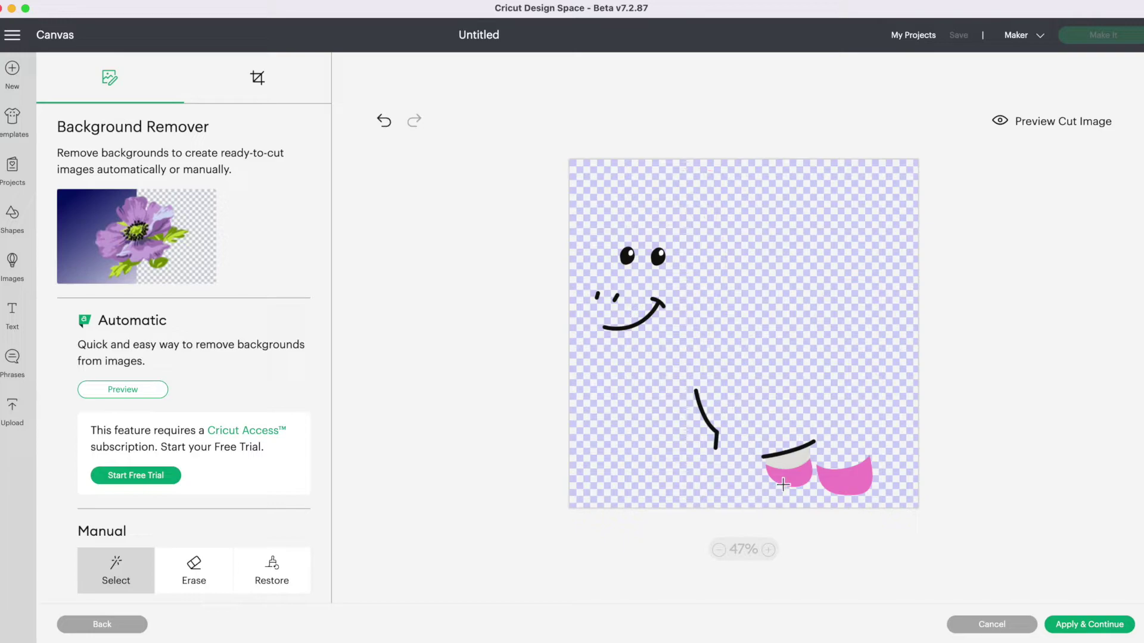
click(787, 480)
click(820, 479)
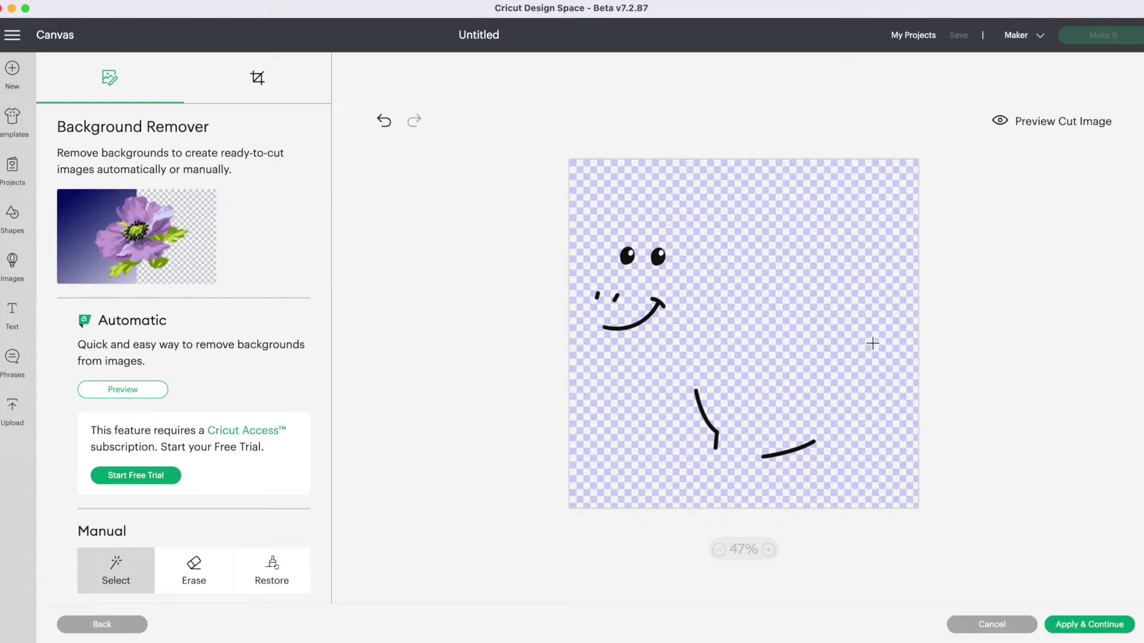
click(1045, 131)
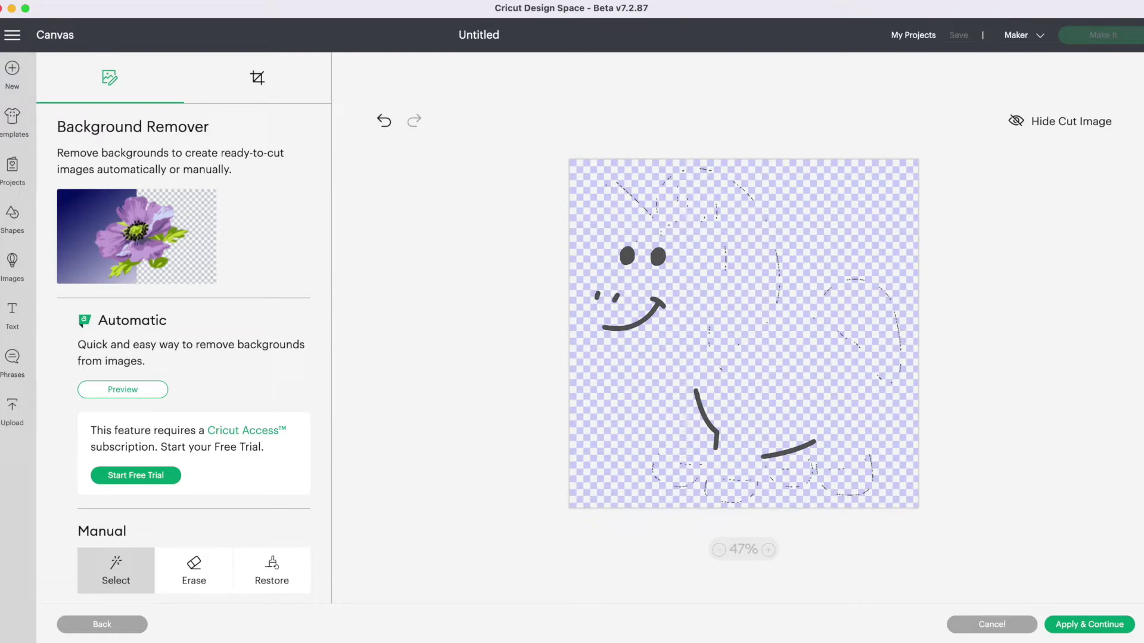
Erase stray cut fragments around the leg lines with a size-56 eraser, checking the zoomed cut preview
click(193, 579)
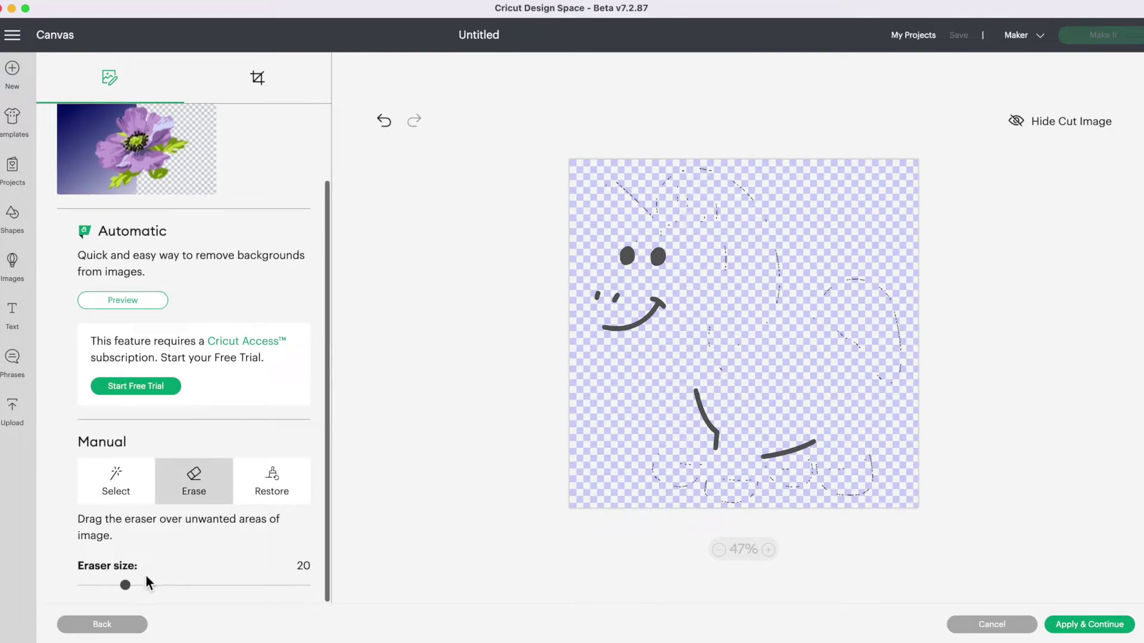
drag(126, 589, 209, 591)
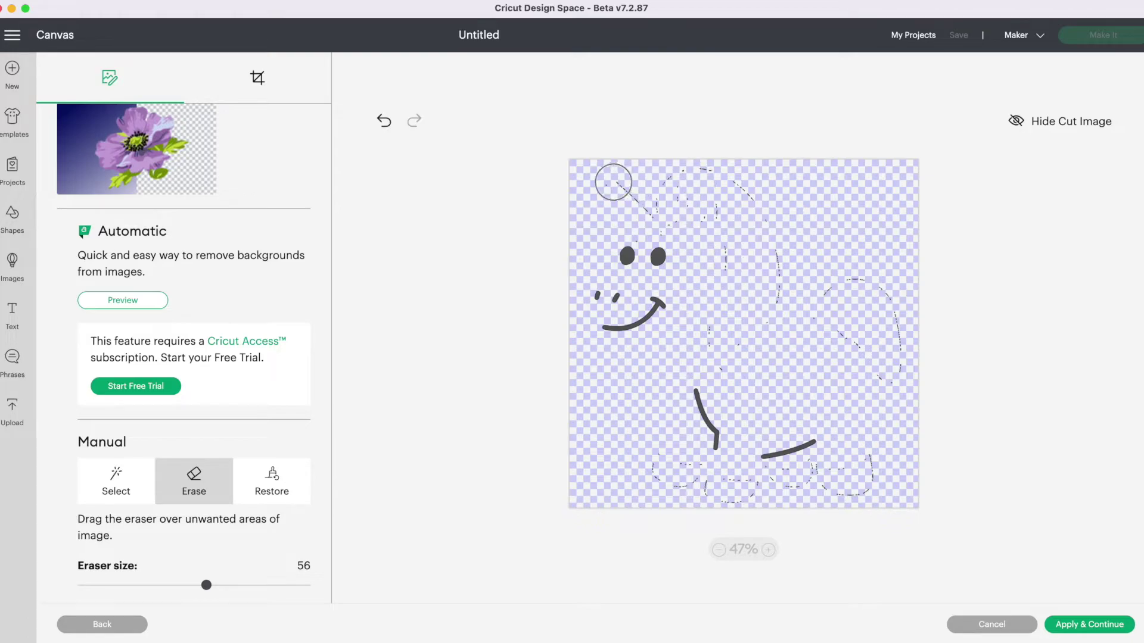
mouse_move(613, 181)
mouse_down()
mouse_move(701, 180)
mouse_move(634, 186)
mouse_move(702, 192)
mouse_move(678, 201)
mouse_up()
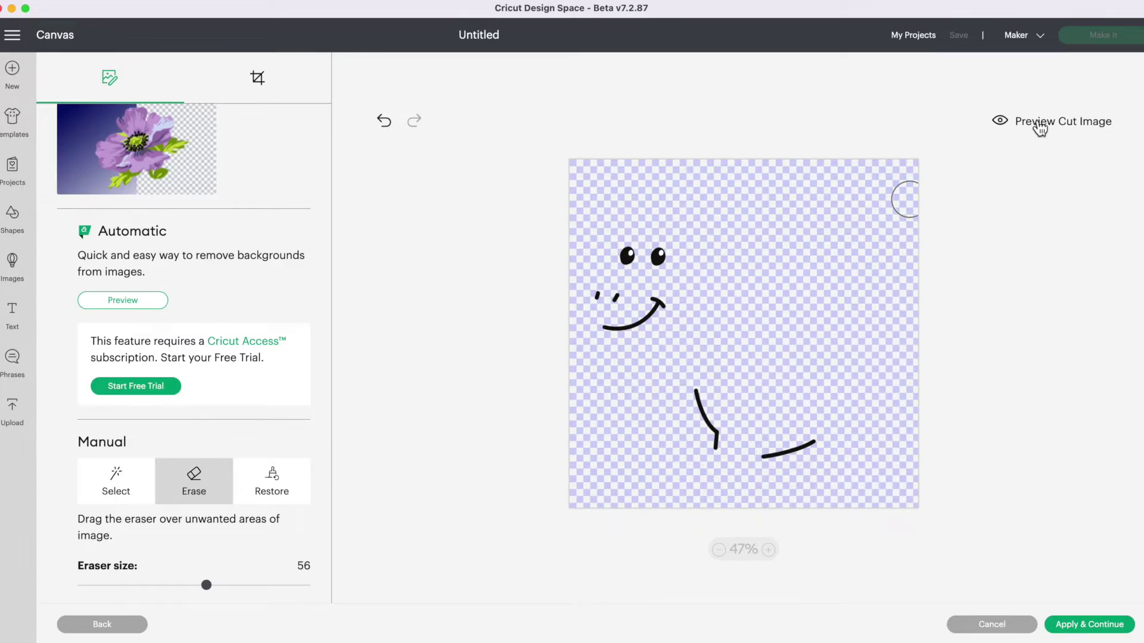
click(1039, 126)
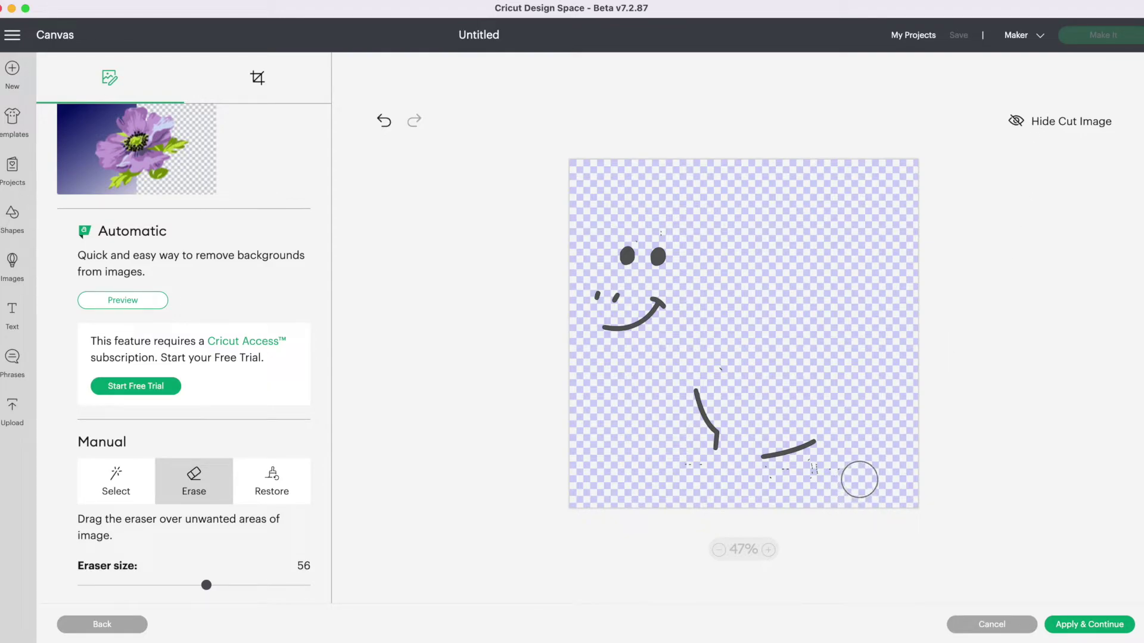
click(864, 474)
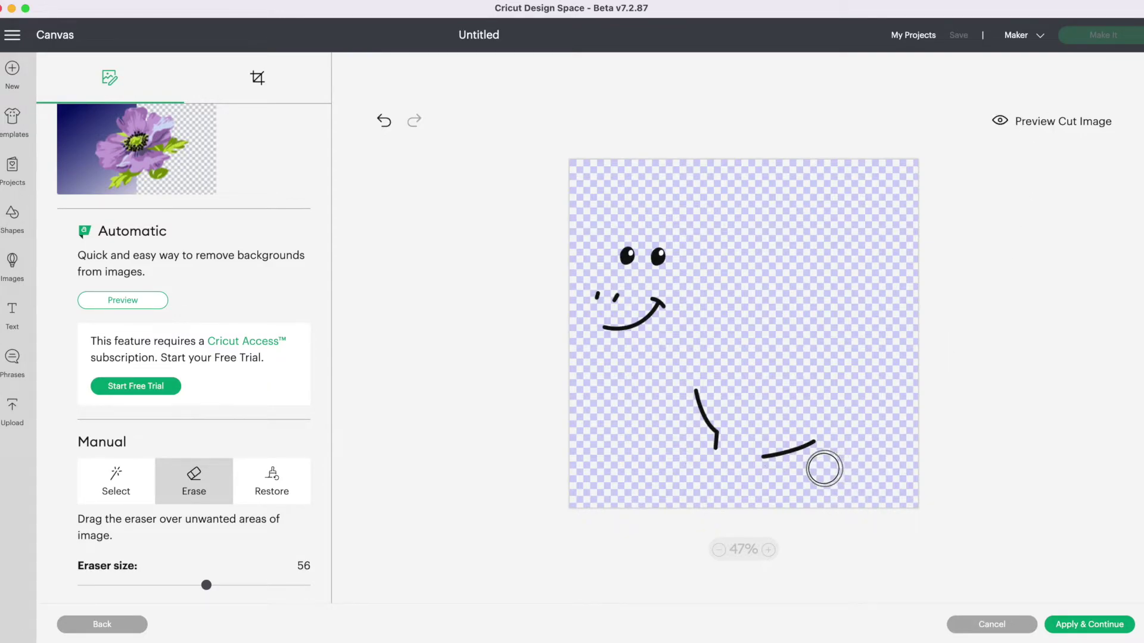
click(769, 551)
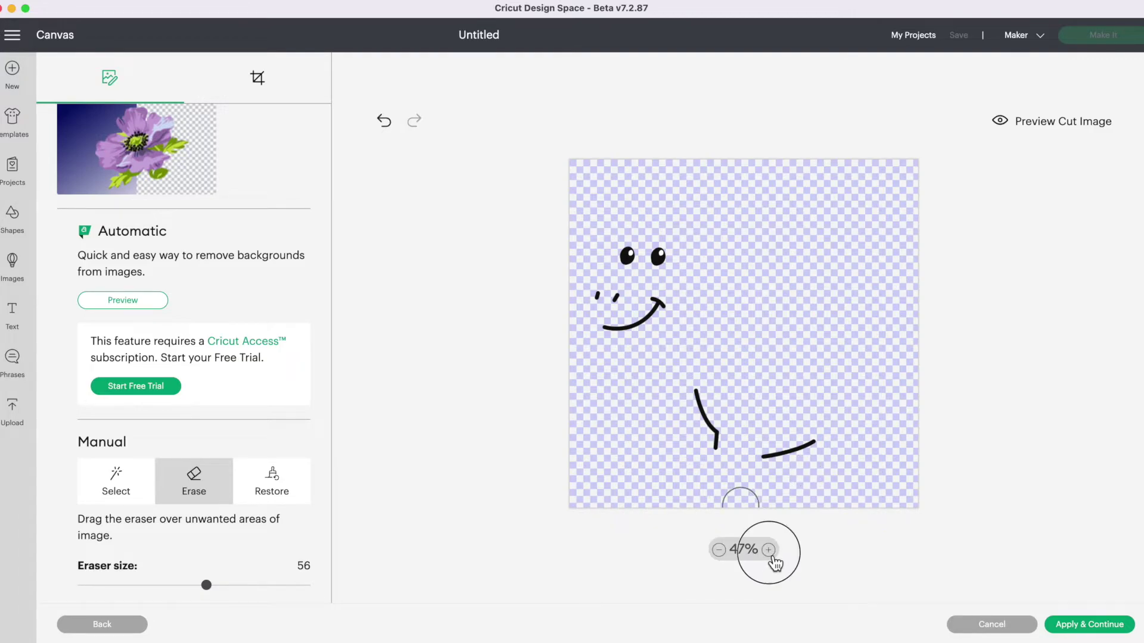
click(769, 552)
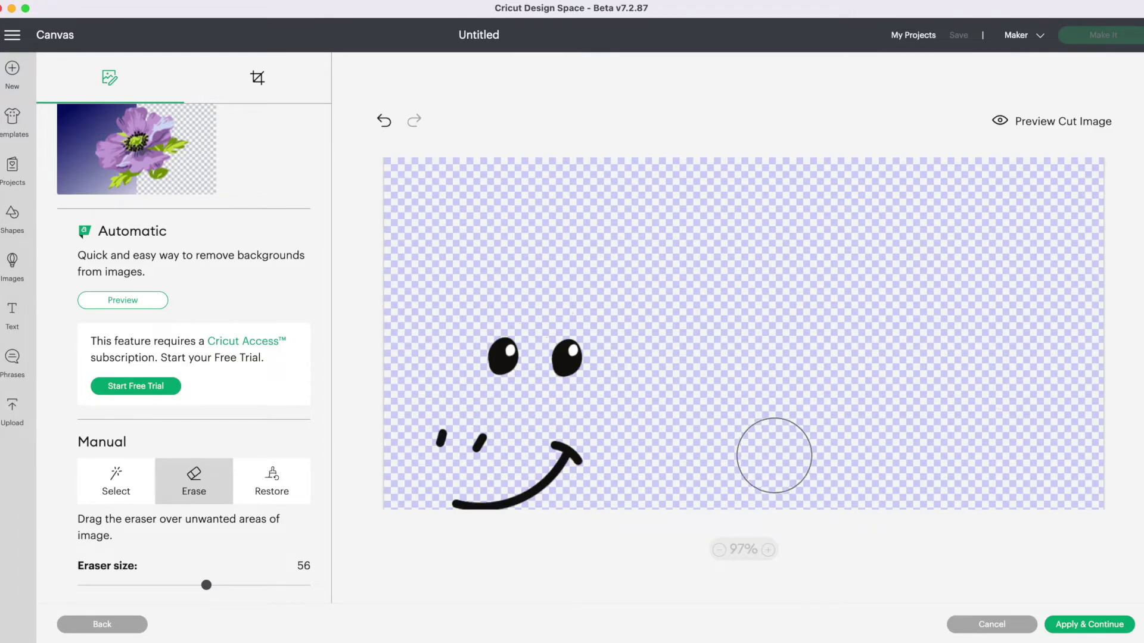
scroll(774, 454, down, 10)
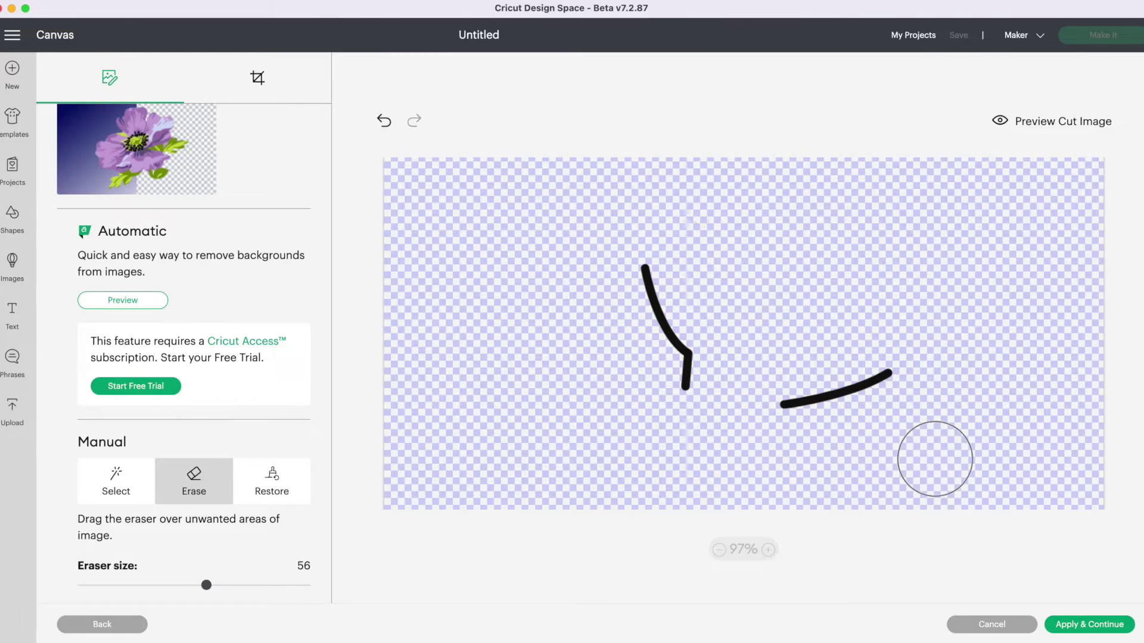
drag(864, 468, 705, 465)
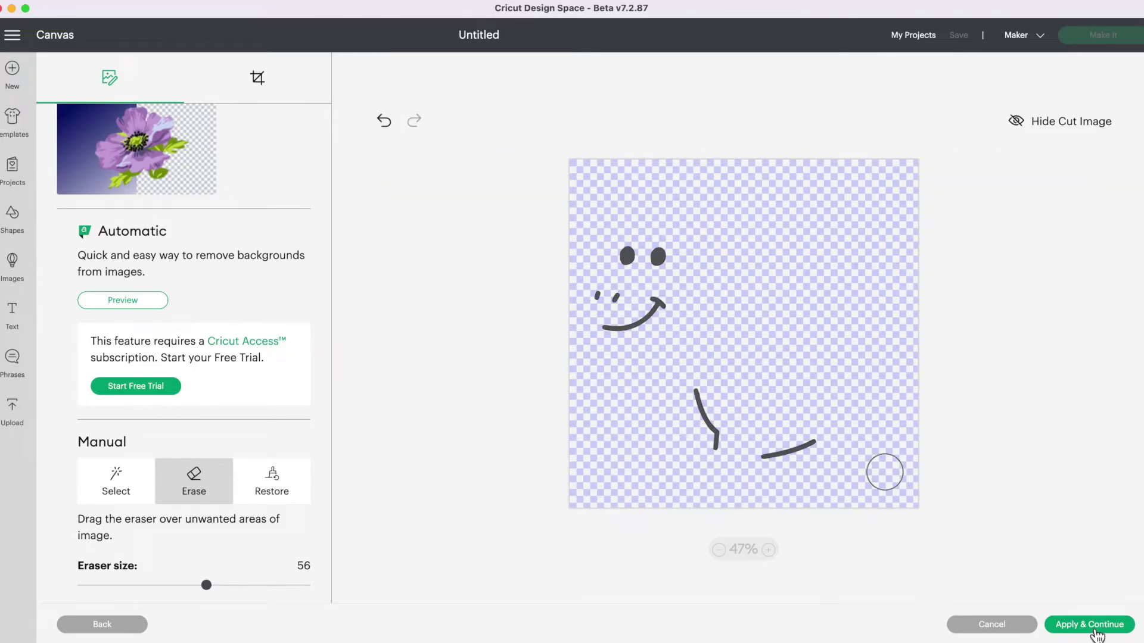
Save the cleaned eyes, smile and leg-lines image as a cut image named 'unicorn 4' and upload it
click(1092, 627)
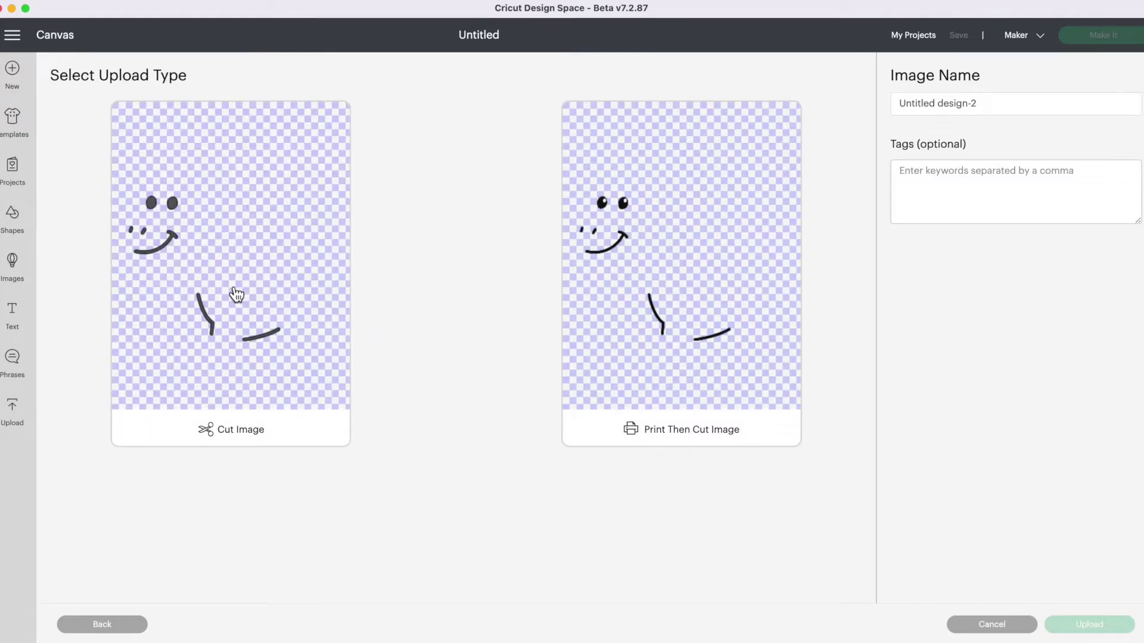
click(214, 266)
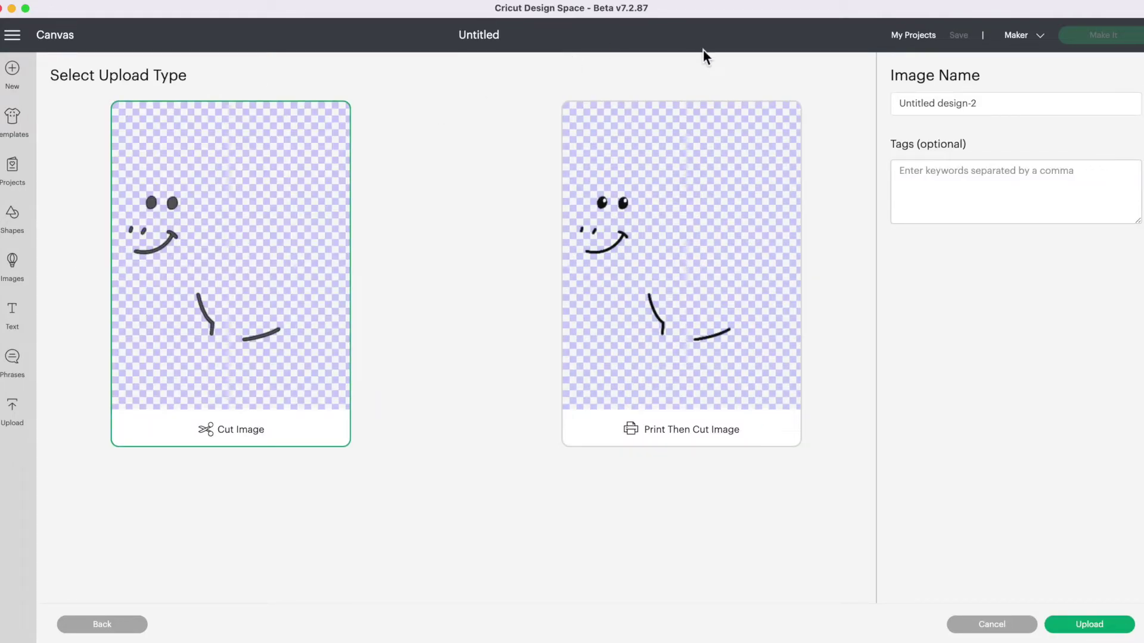
drag(996, 104, 869, 107)
text(unicorn 4)
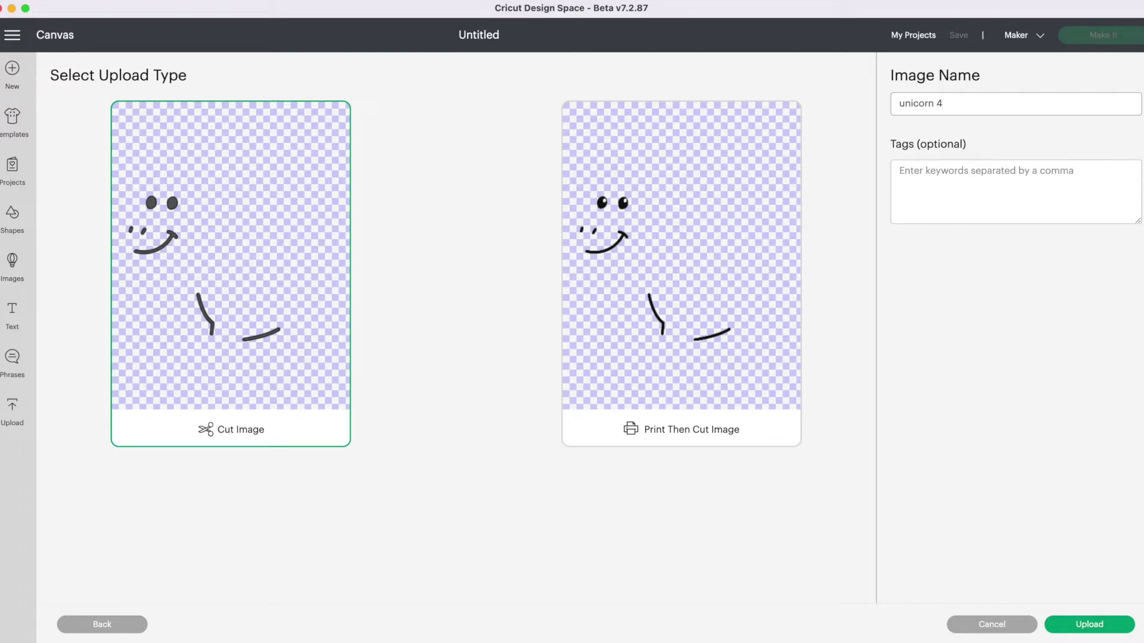
click(1098, 629)
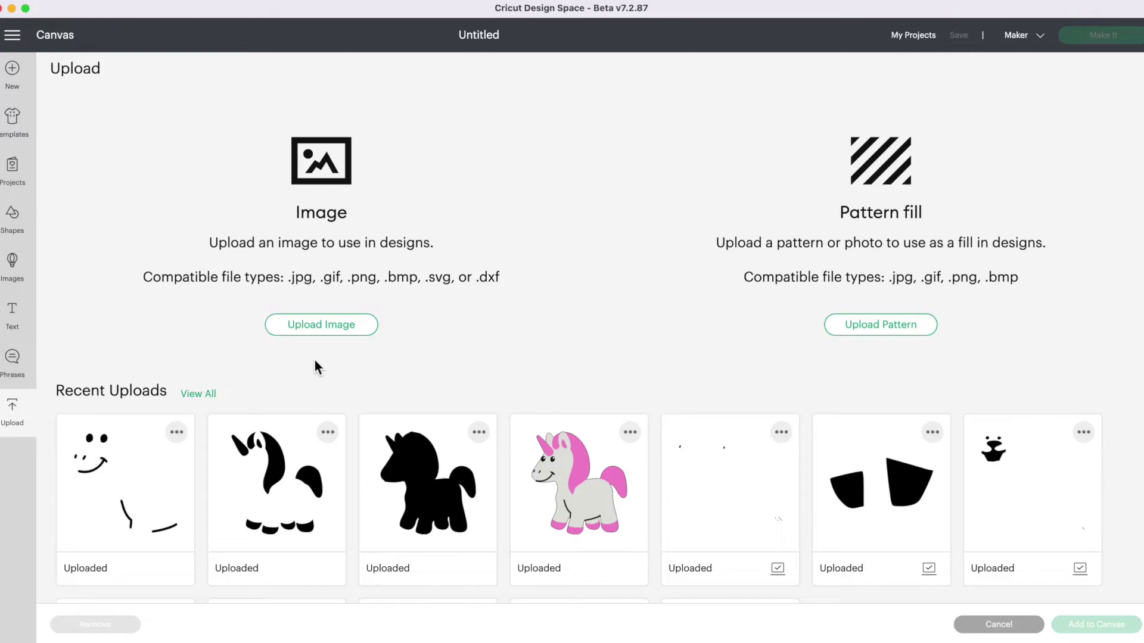
Upload the unicorn picture again as a Complex image and continue to background removal
click(315, 325)
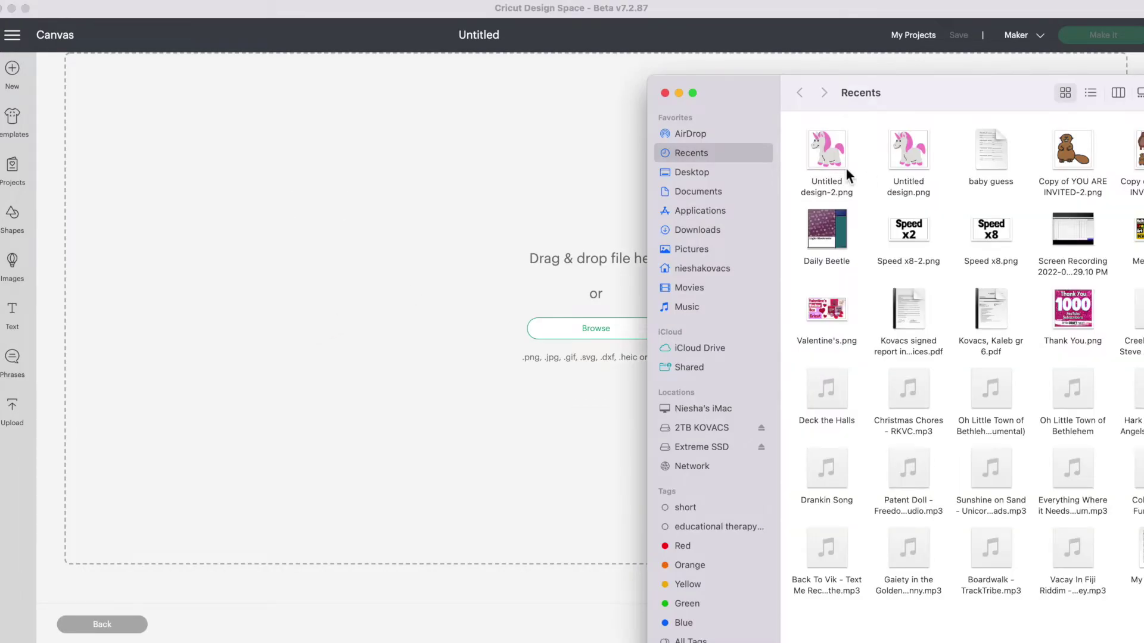
drag(846, 167, 377, 273)
click(425, 299)
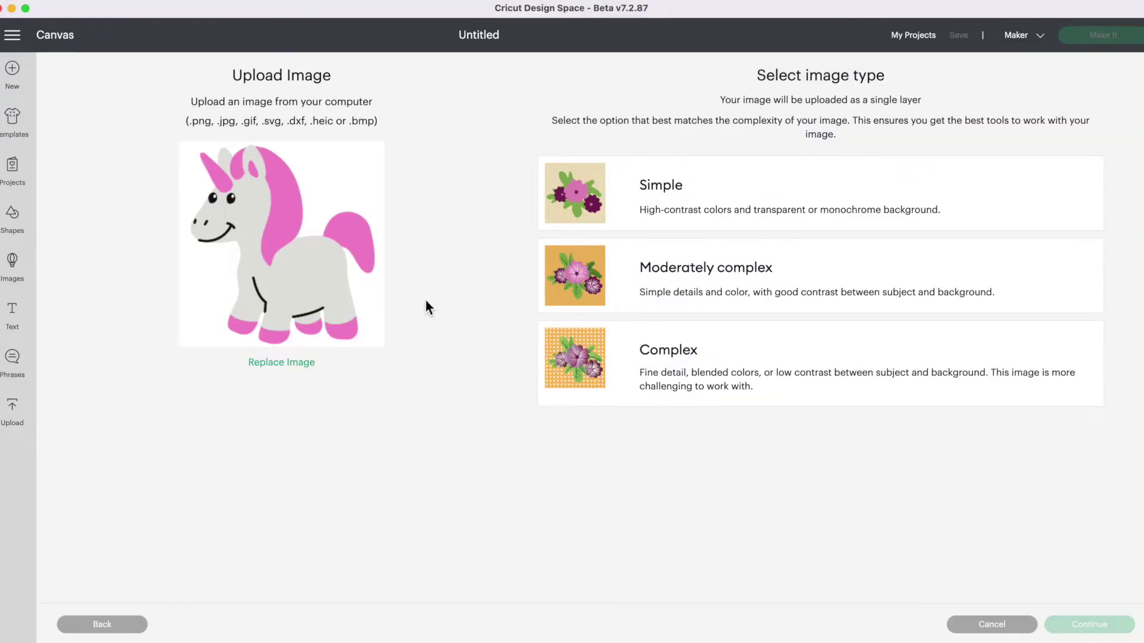
click(652, 376)
click(1104, 633)
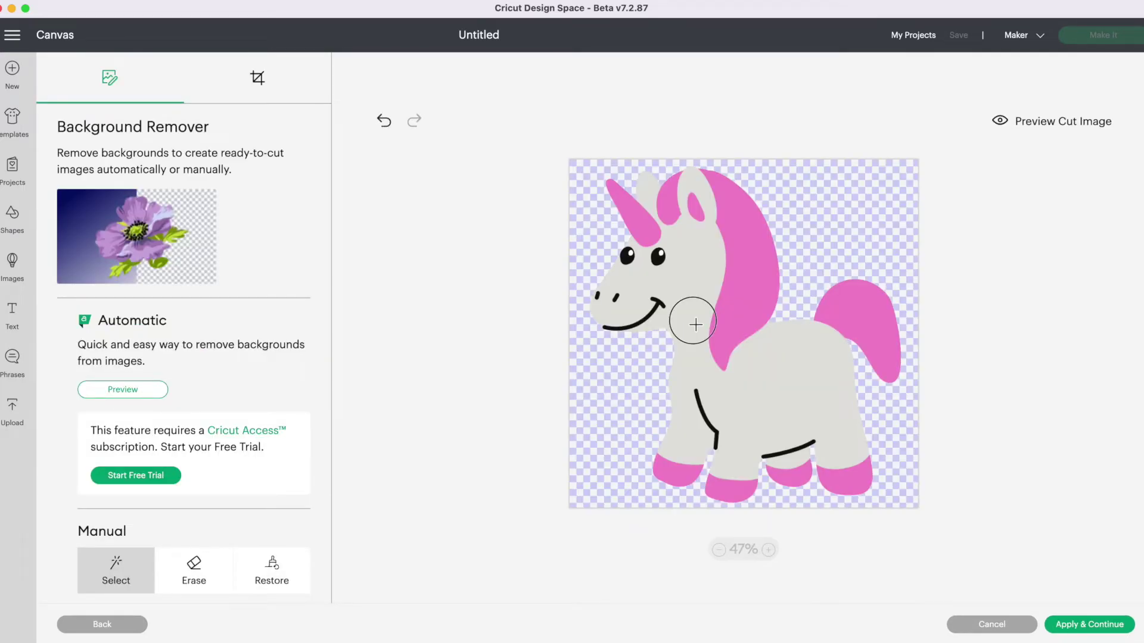
Wand-remove the body, mane, horn, ear, eye blacks, smile, leg and belly lines, and hooves
click(685, 319)
click(759, 287)
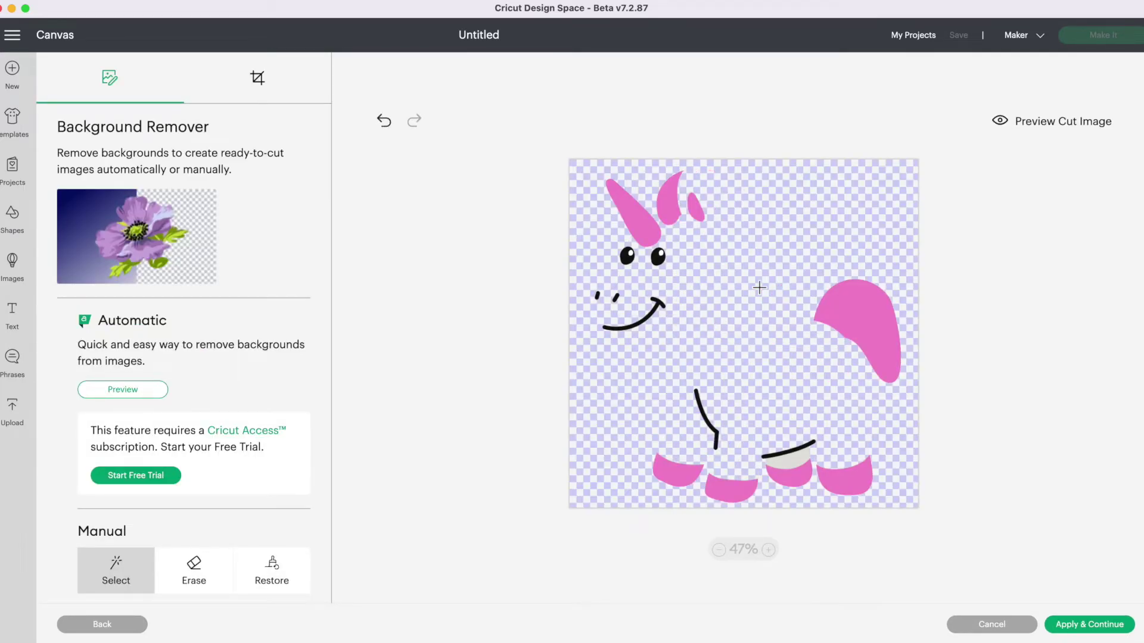
click(659, 271)
click(644, 235)
click(669, 206)
click(695, 208)
click(629, 265)
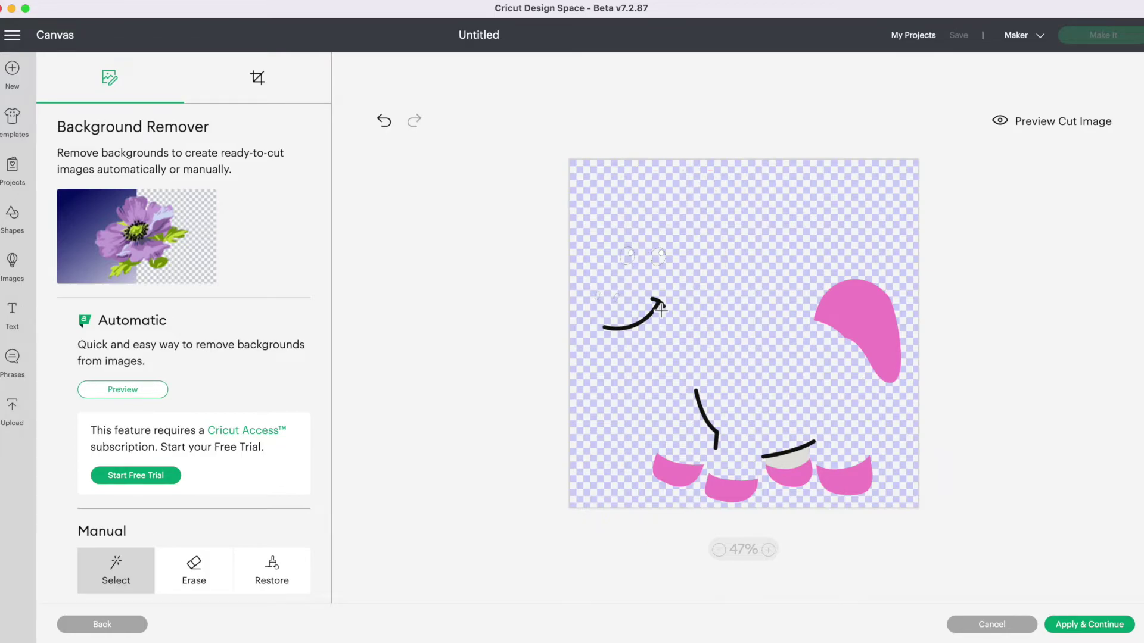
click(660, 309)
click(831, 308)
click(708, 417)
click(680, 472)
click(731, 488)
click(787, 473)
click(840, 477)
click(805, 453)
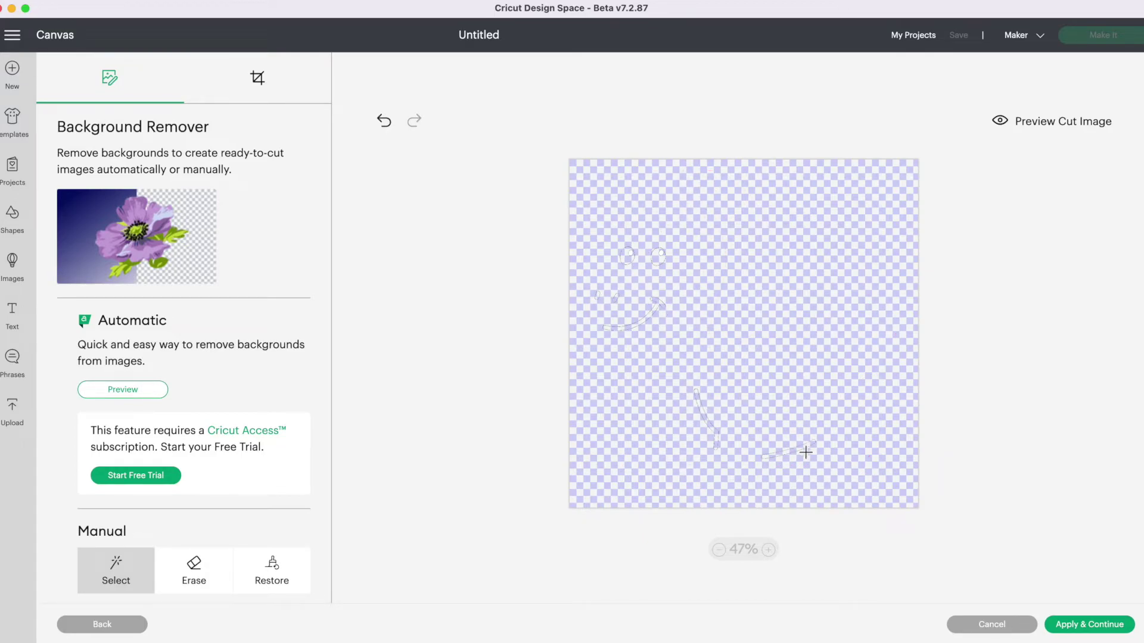
scroll(191, 510, down, 3)
Erase leftover traces along the bottom with a size-61 manual eraser
click(205, 515)
scroll(203, 519, down, 1)
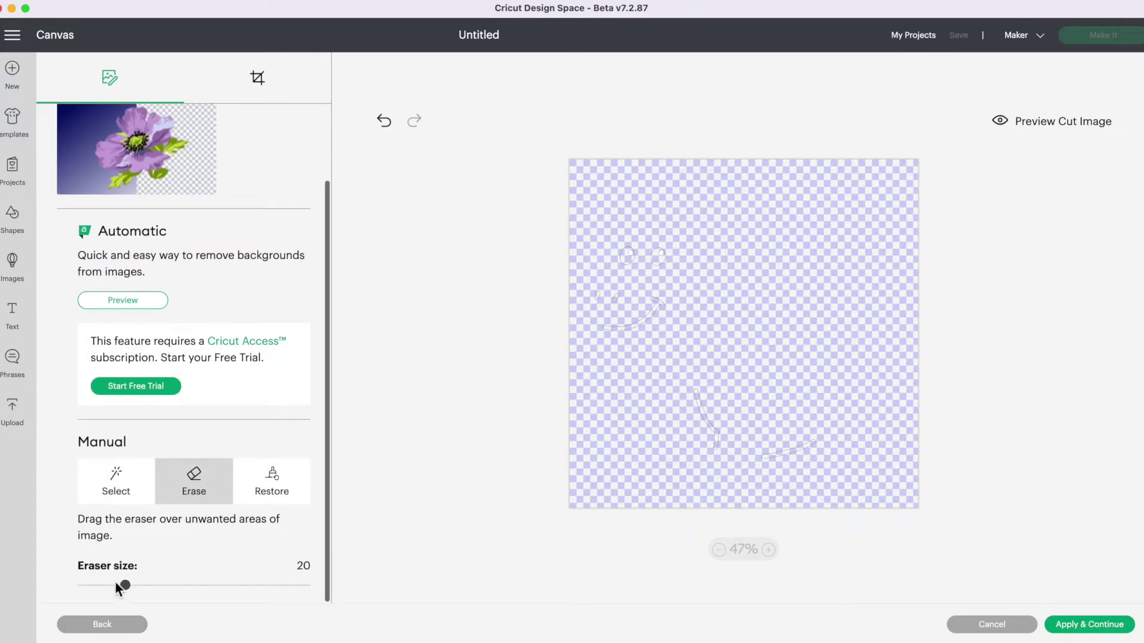
drag(123, 586, 217, 587)
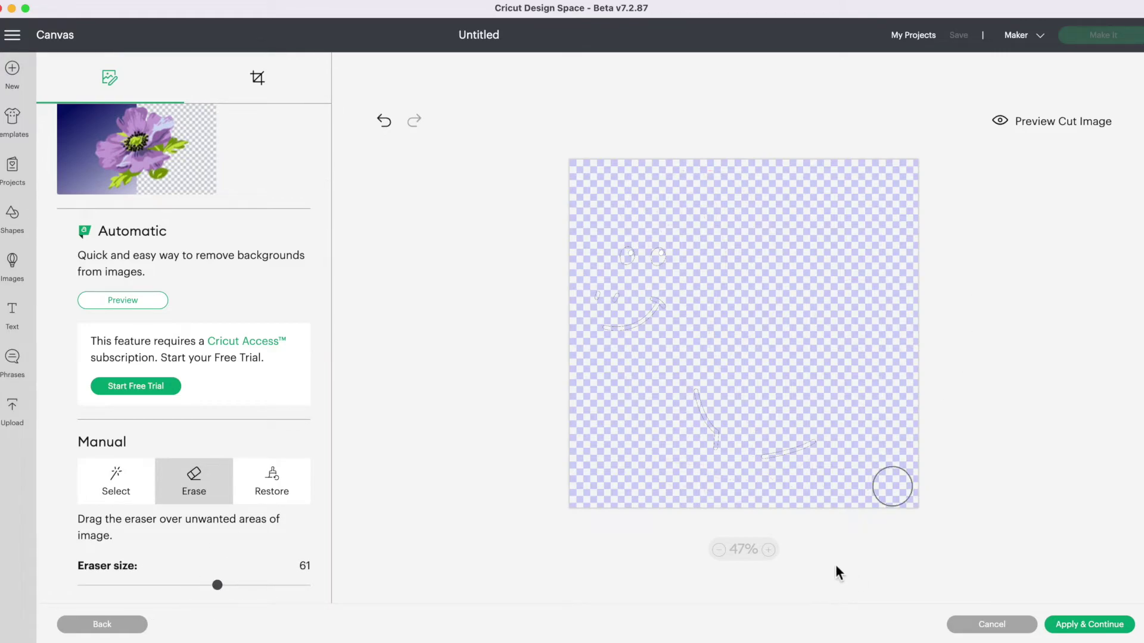
mouse_move(842, 459)
mouse_down()
mouse_move(730, 465)
mouse_move(803, 460)
mouse_move(693, 444)
mouse_move(743, 437)
mouse_move(687, 416)
mouse_move(733, 399)
mouse_move(681, 375)
mouse_up()
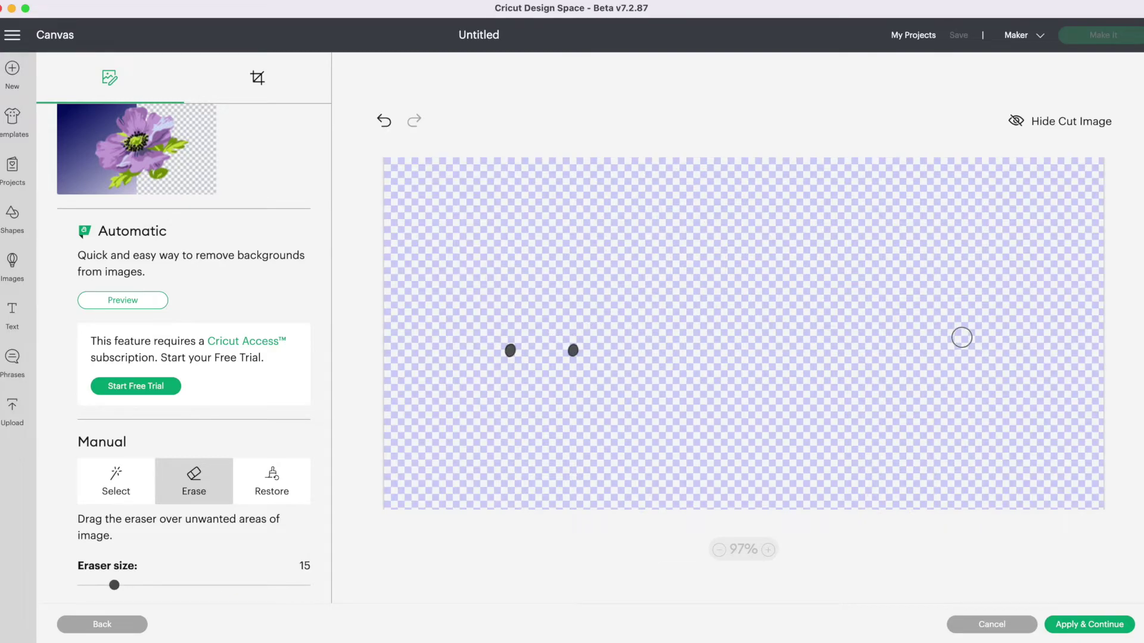
Apply the removal and upload the eye-dots image as a cut image named 'unicorn 5'
click(1086, 625)
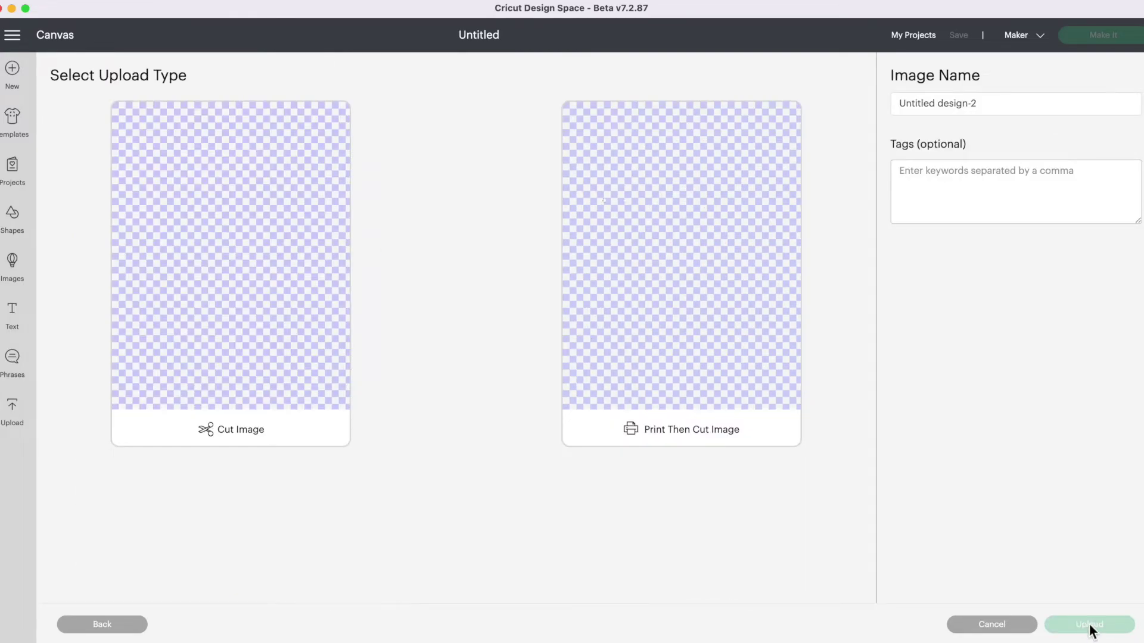
click(281, 321)
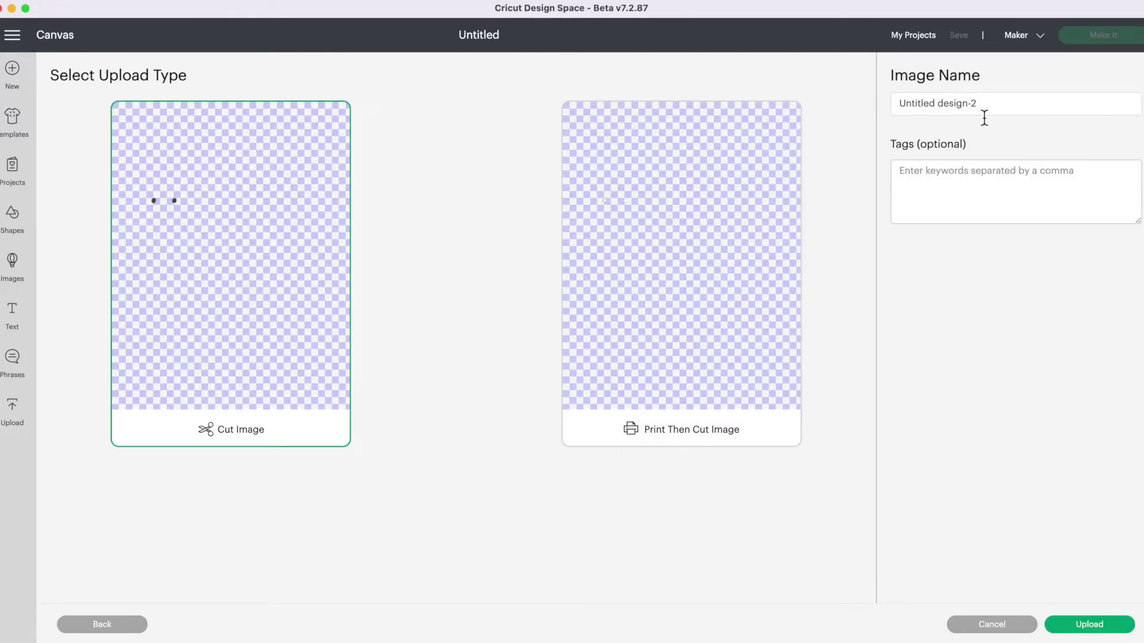
drag(974, 103, 841, 110)
text(unc)
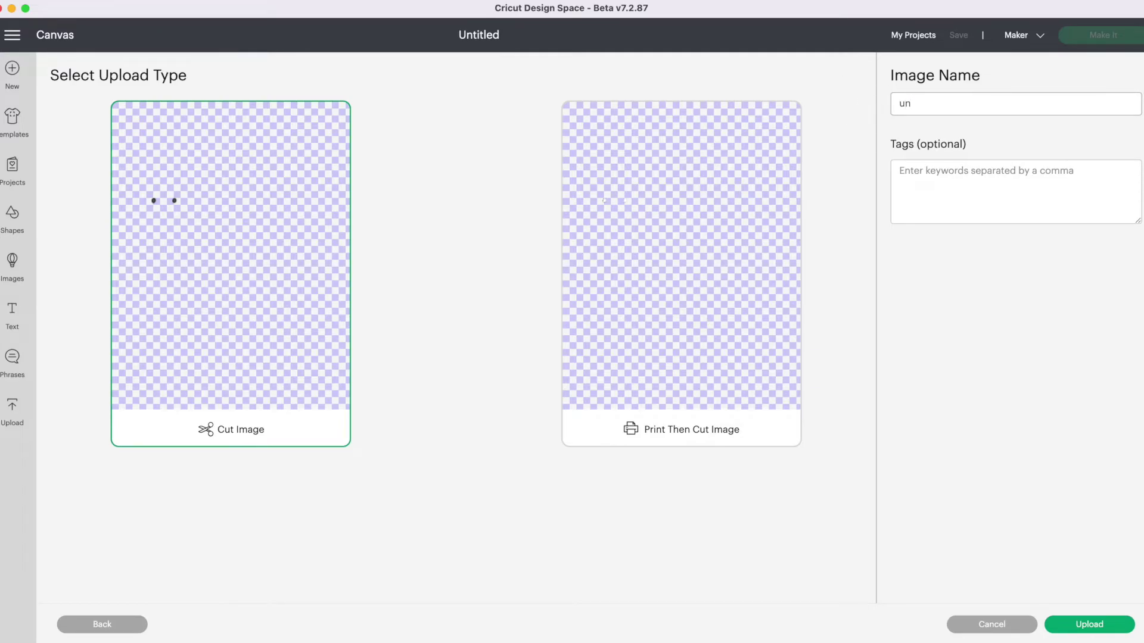
key(Return)
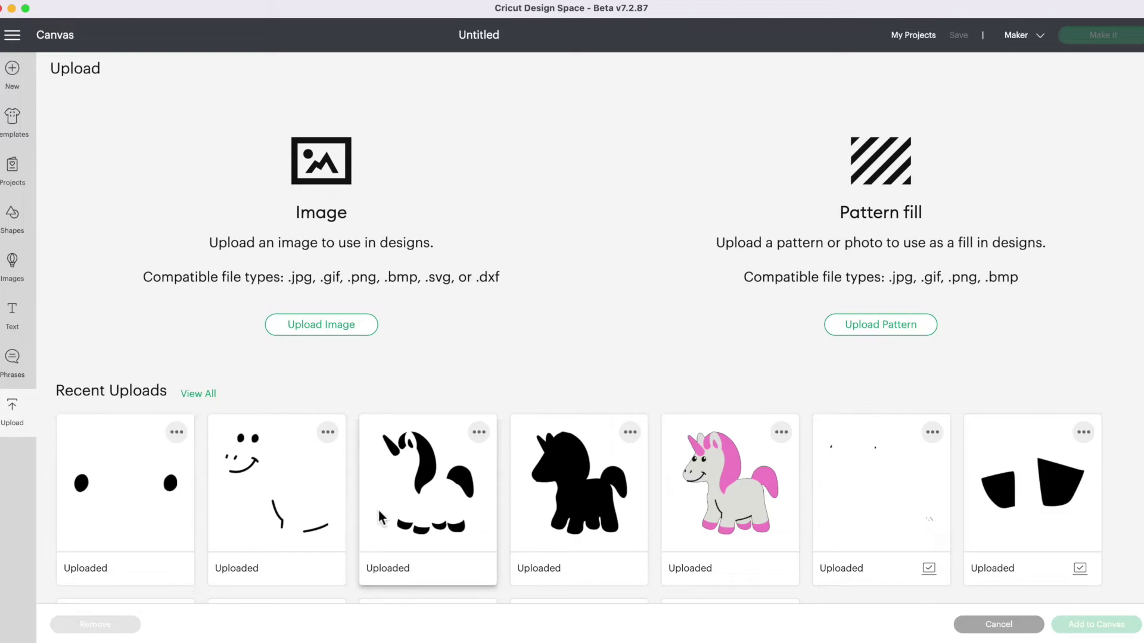
Add the pink unicorn, black silhouette, mane-and-hooves, face-lines and eye-dots uploads to the canvas
click(727, 528)
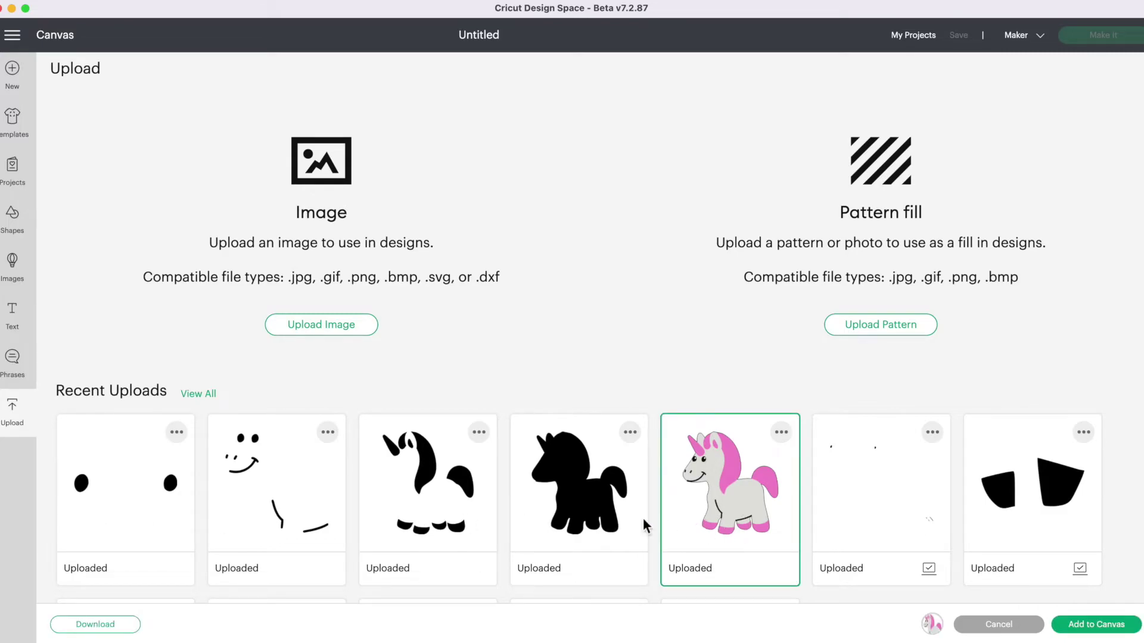
click(599, 525)
click(440, 502)
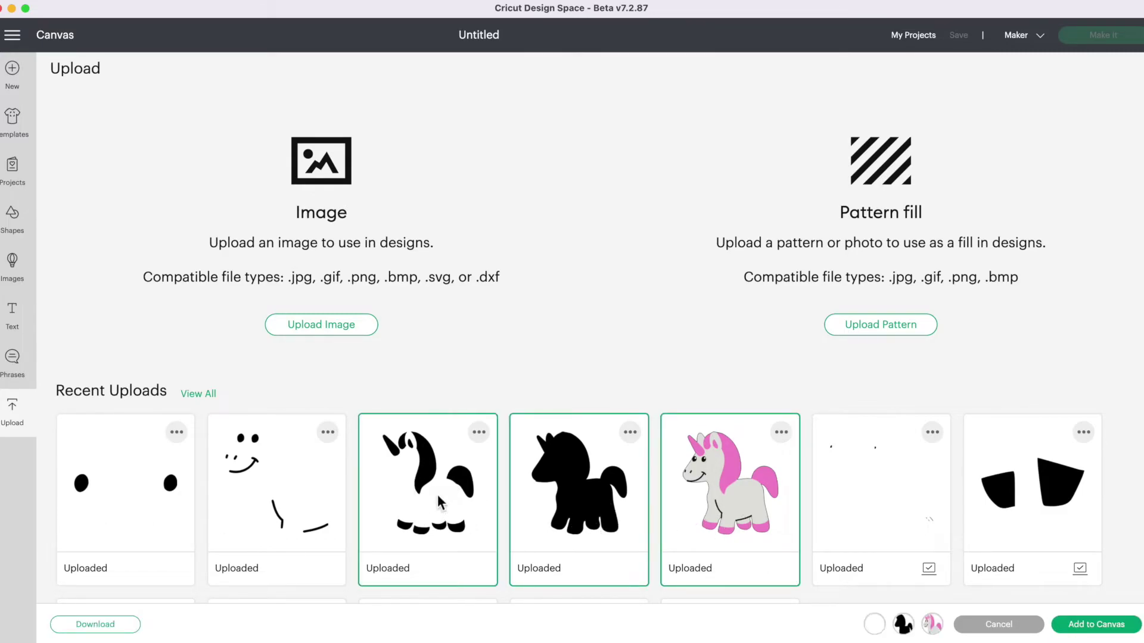
click(302, 482)
click(178, 478)
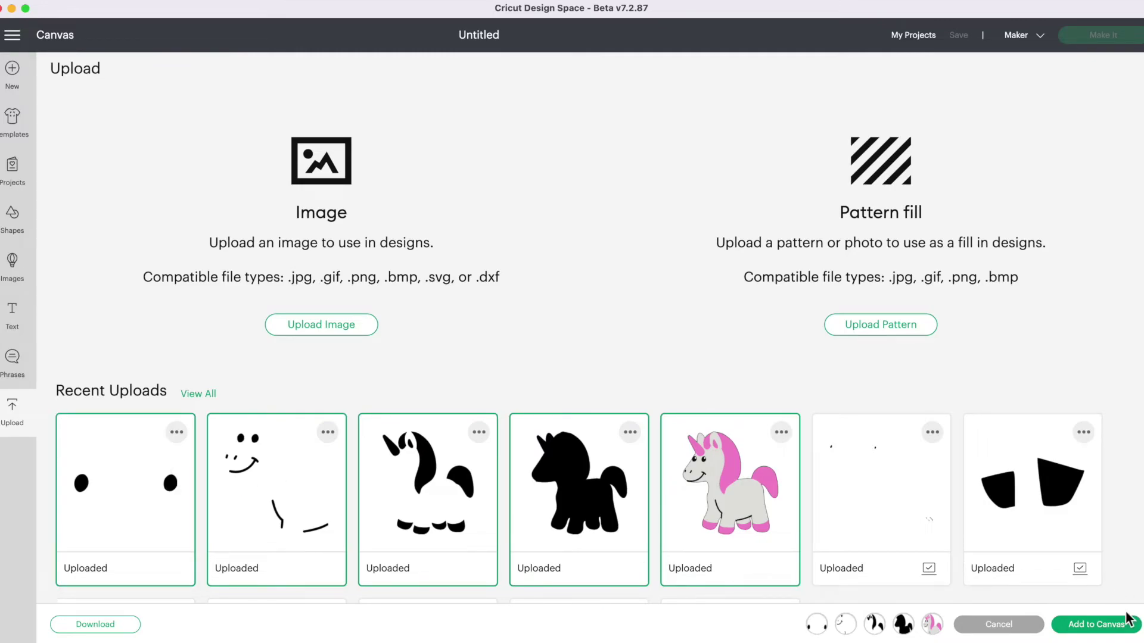
click(1096, 624)
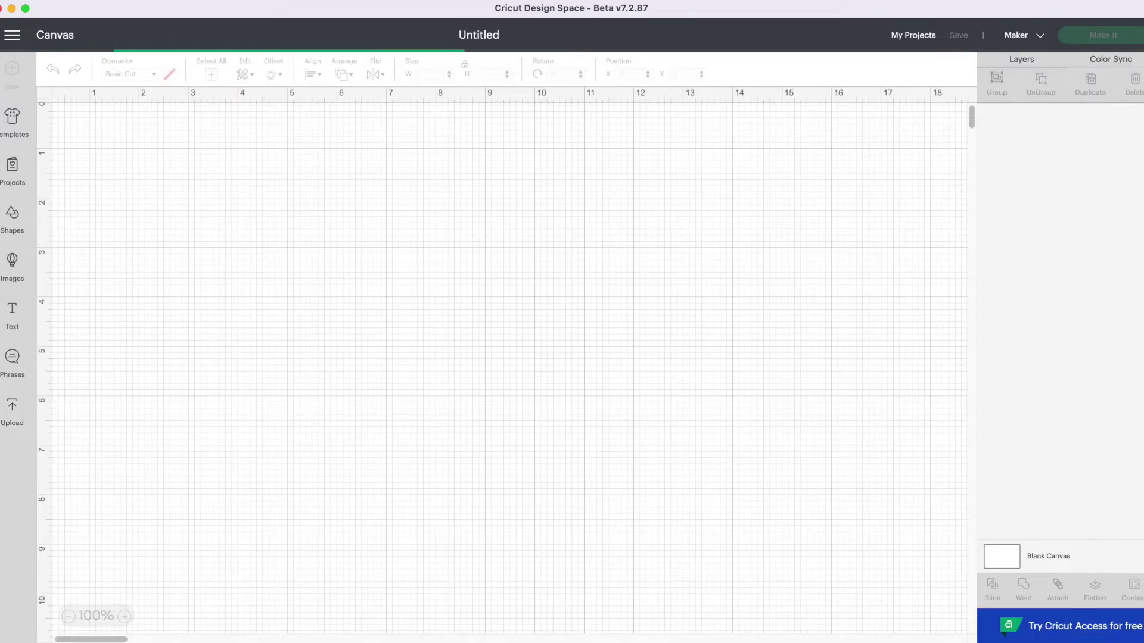
Shrink the large black silhouette and move the face lines off to the right
scroll(825, 307, down, 5)
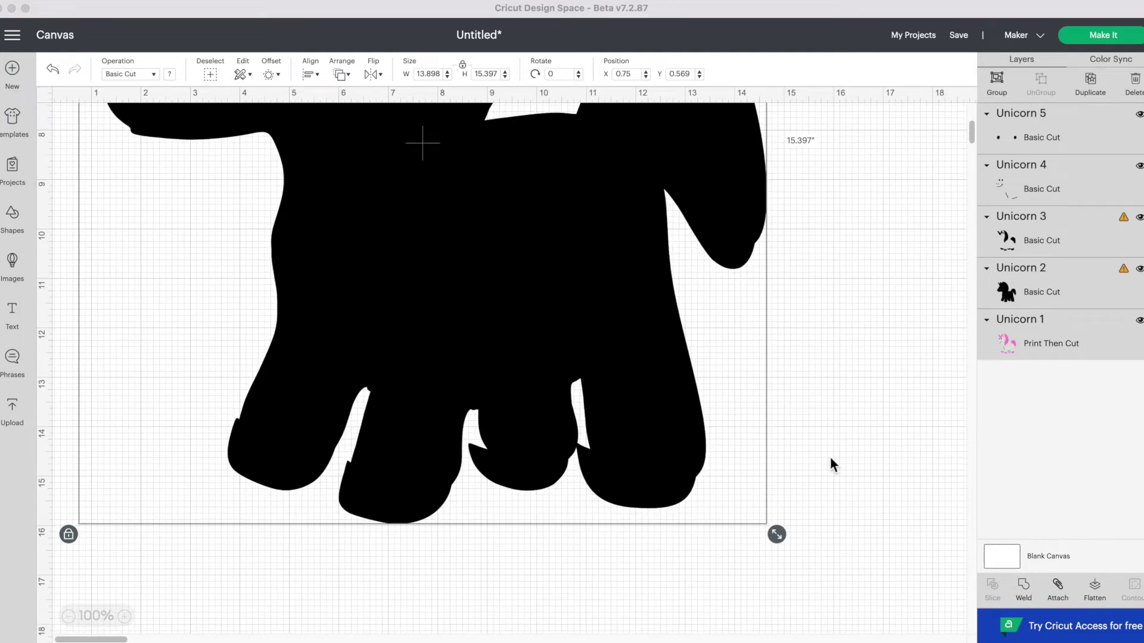
click(778, 537)
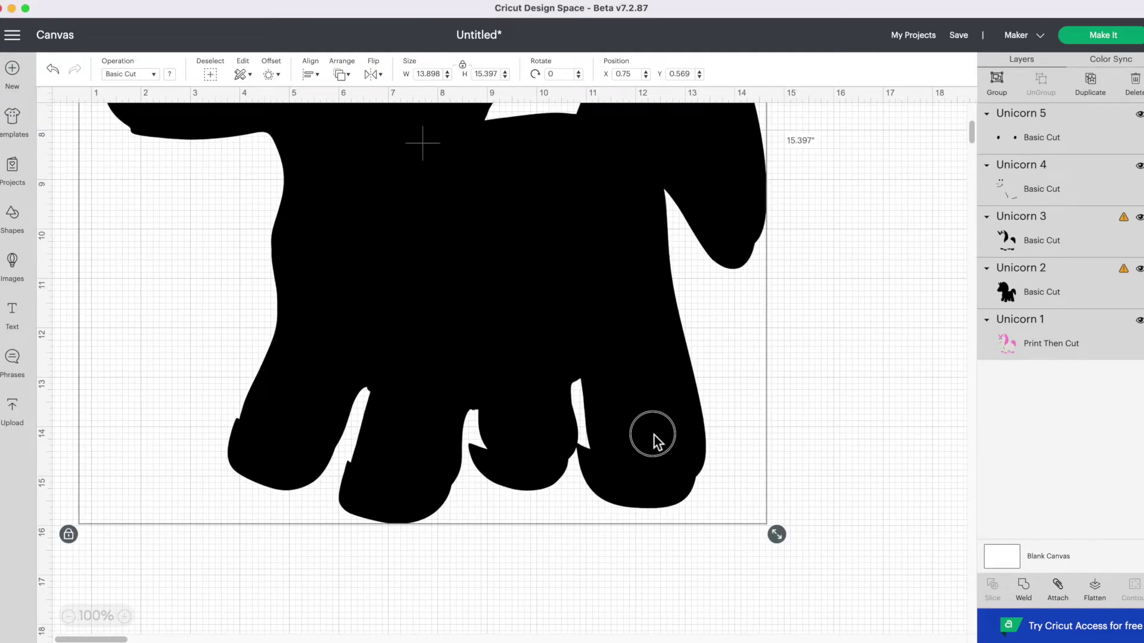
drag(778, 537, 375, 205)
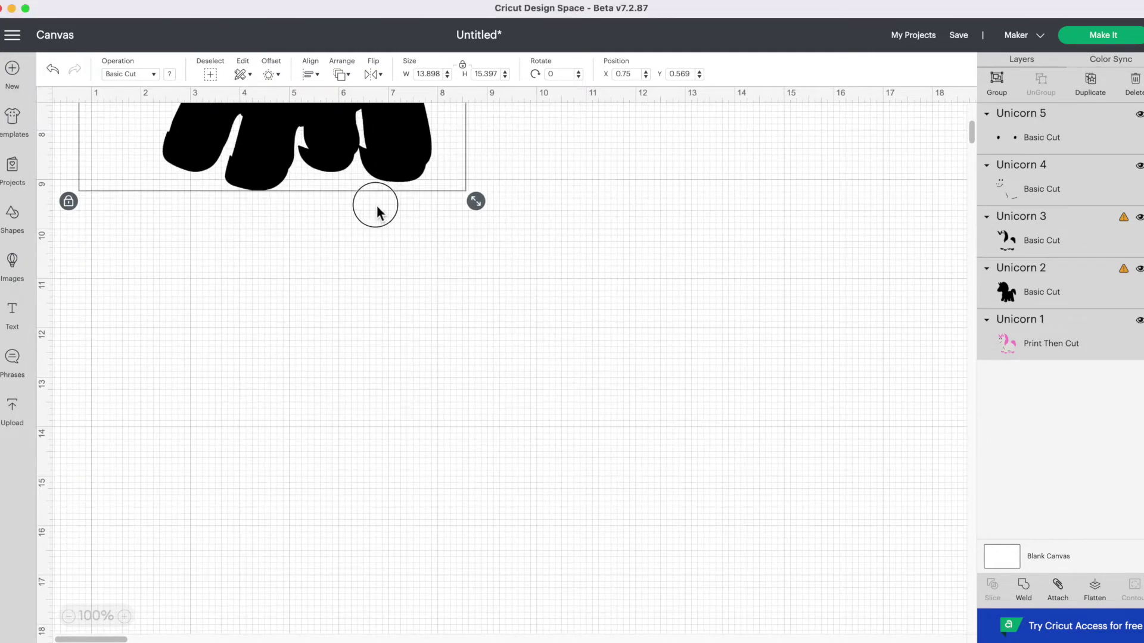
scroll(432, 277, up, 6)
drag(170, 349, 788, 325)
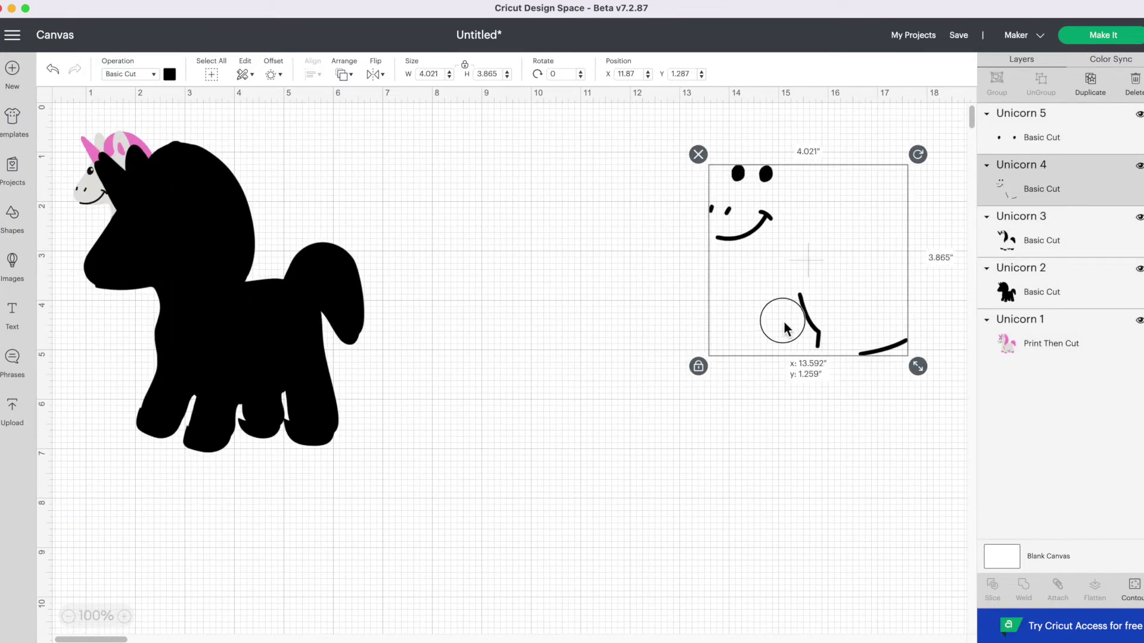
Separate the mane-and-hooves, eye dots, pink unicorn and black silhouette onto empty canvas areas
drag(236, 338, 287, 483)
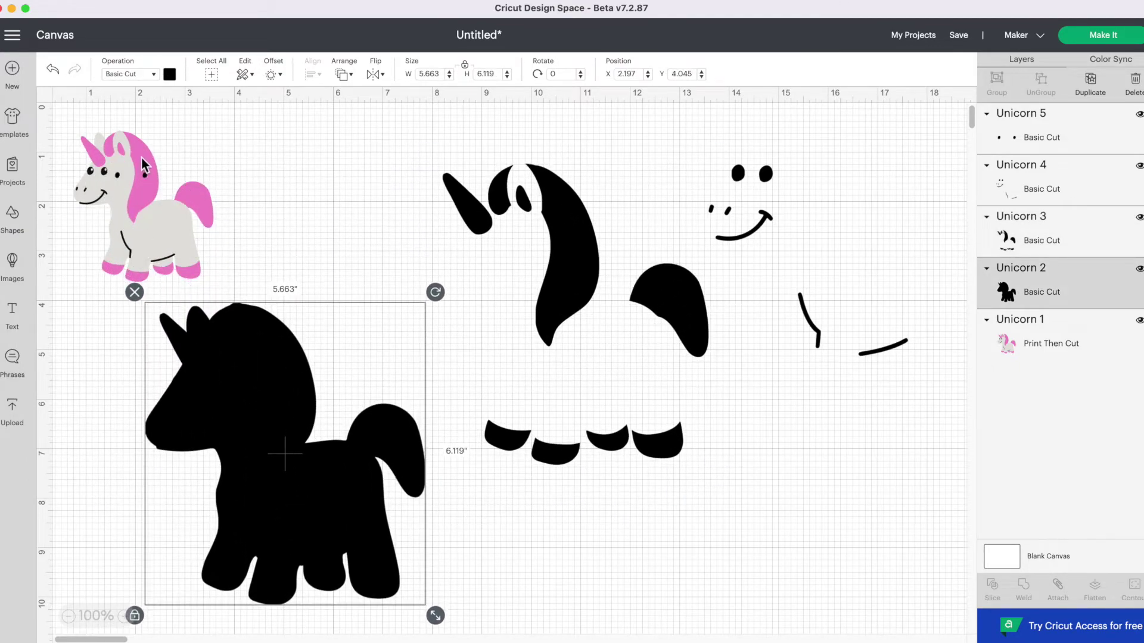
drag(145, 175, 355, 161)
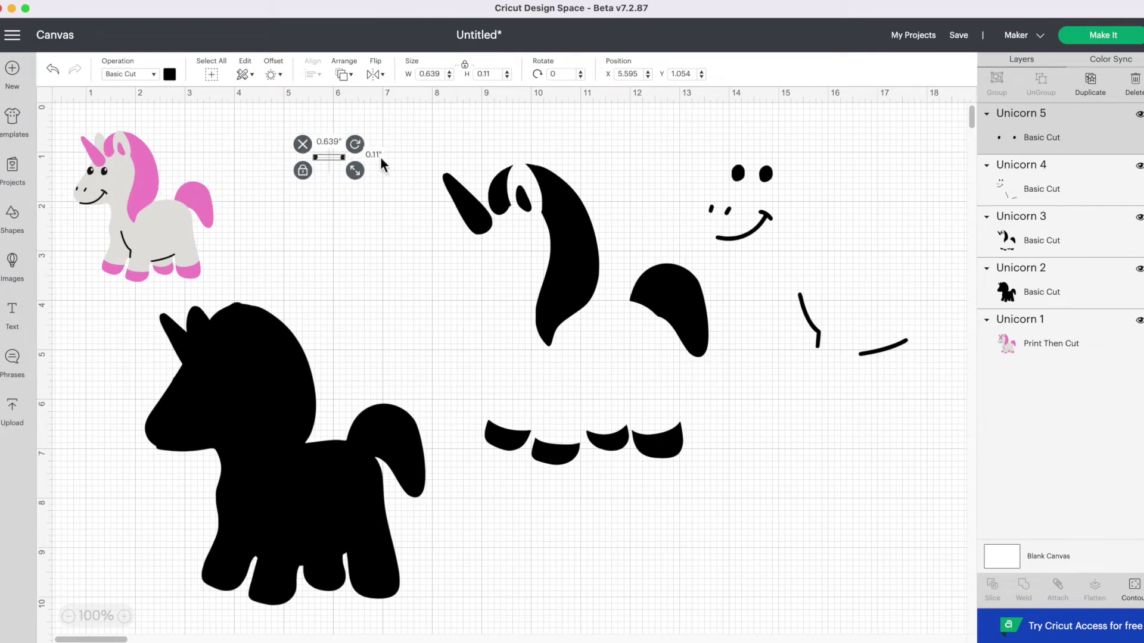
click(157, 209)
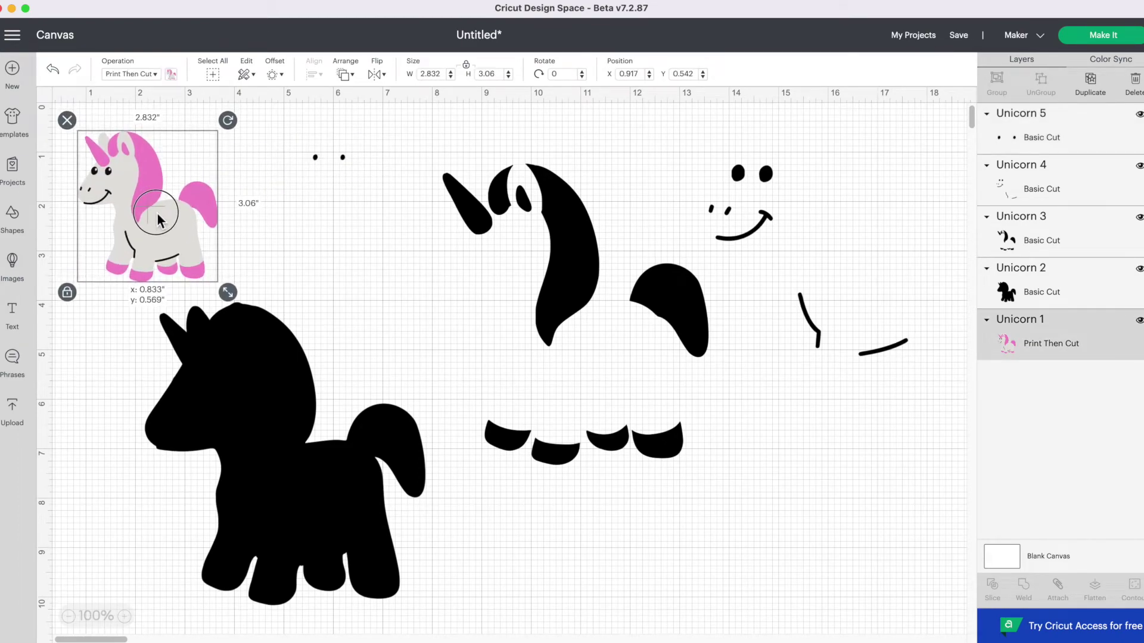
drag(157, 214, 157, 214)
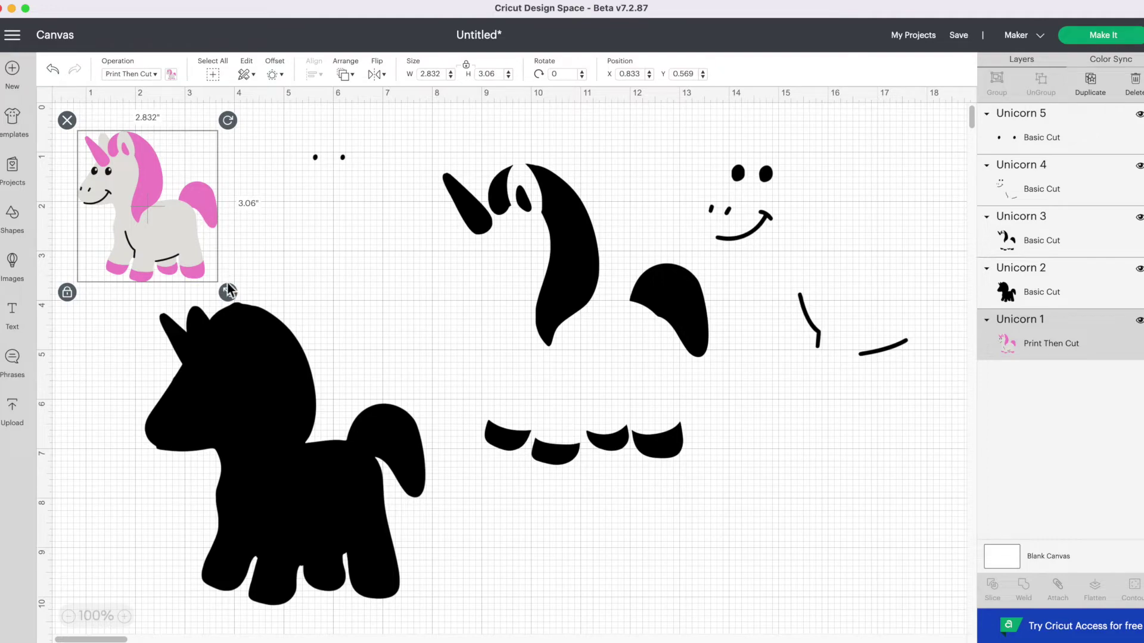
drag(259, 454, 263, 460)
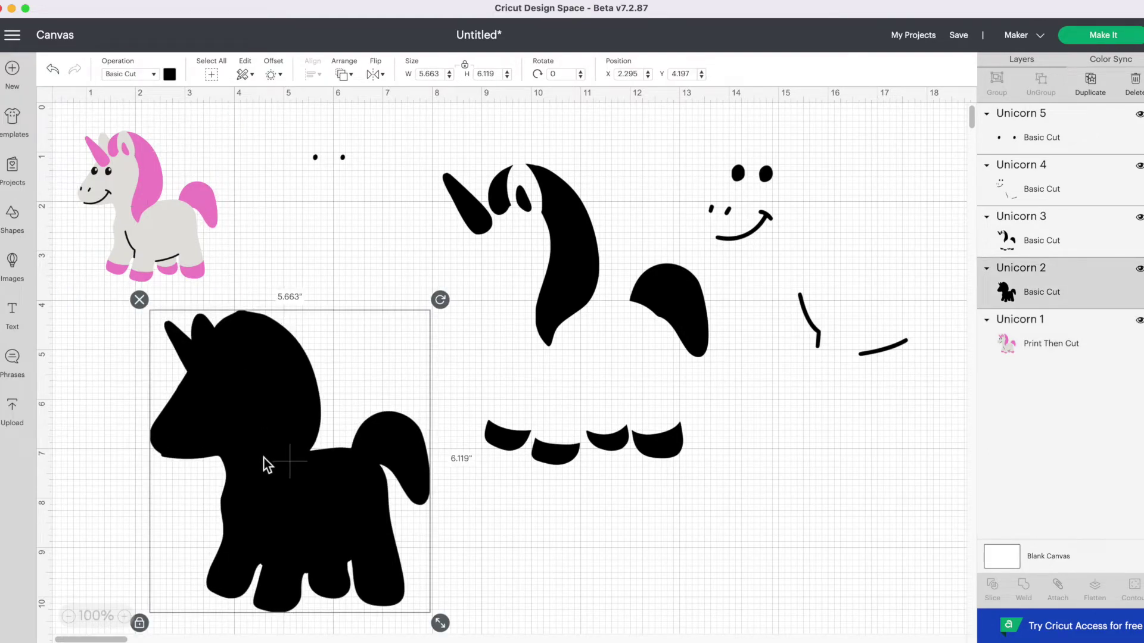
click(170, 75)
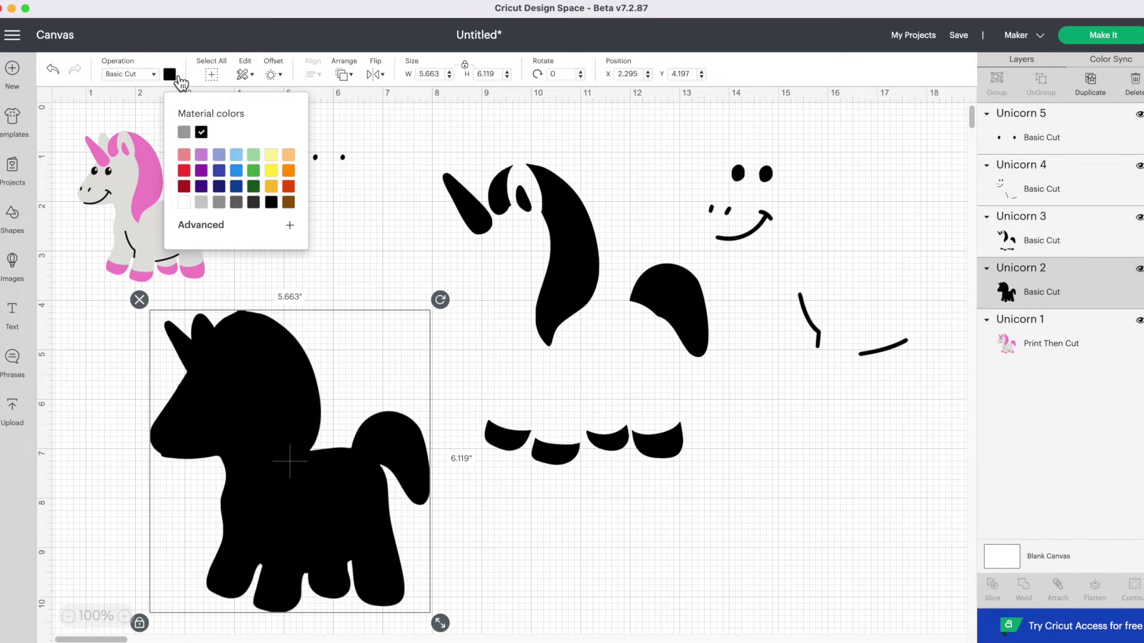
Make the body light grey and lay the mane and hooves over it in deep pink
click(203, 204)
drag(266, 453, 266, 445)
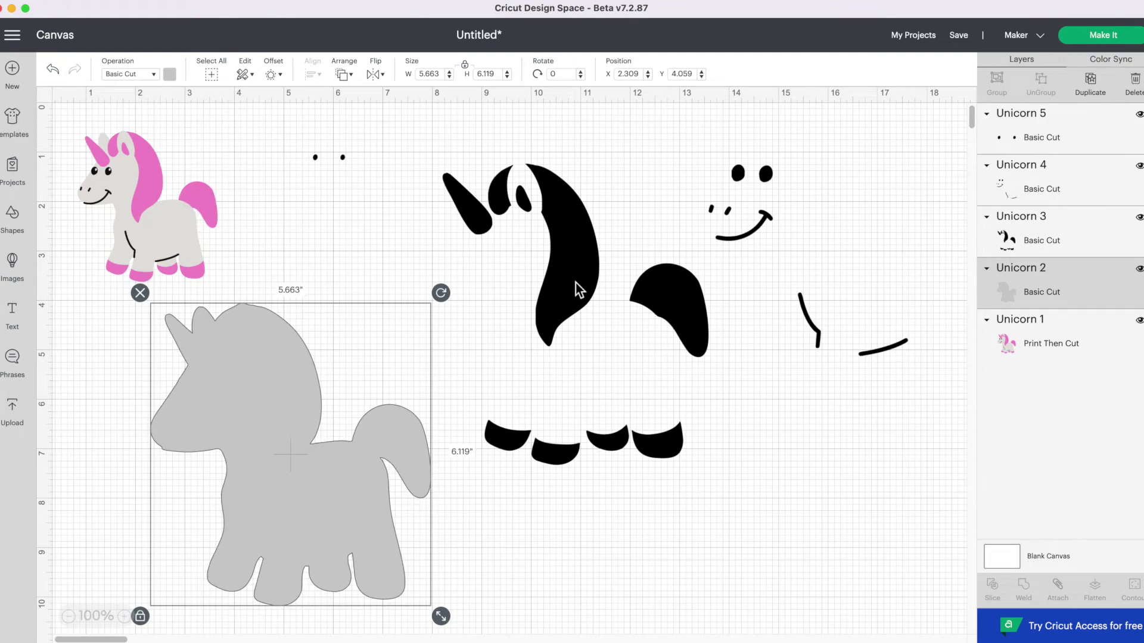
drag(575, 284, 301, 430)
click(170, 74)
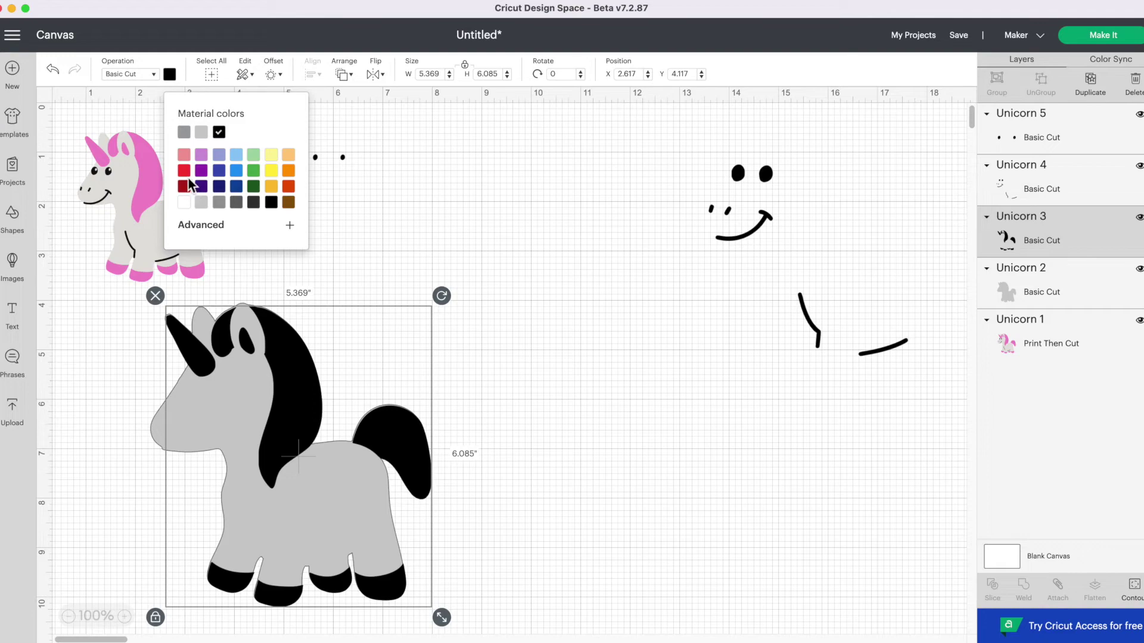
click(185, 155)
click(276, 232)
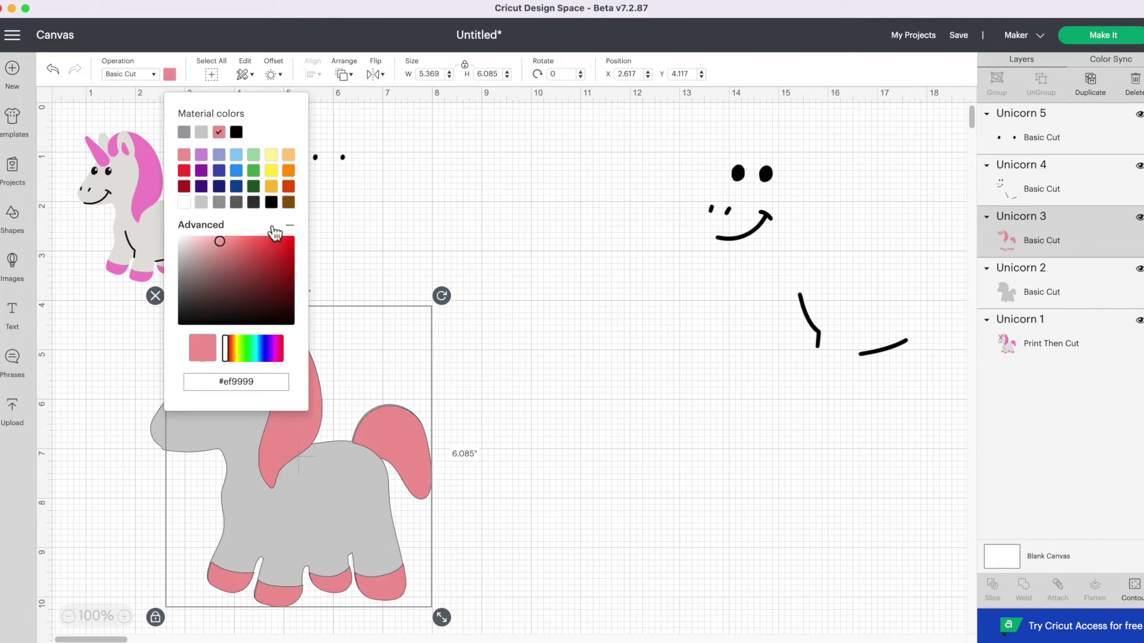
click(275, 351)
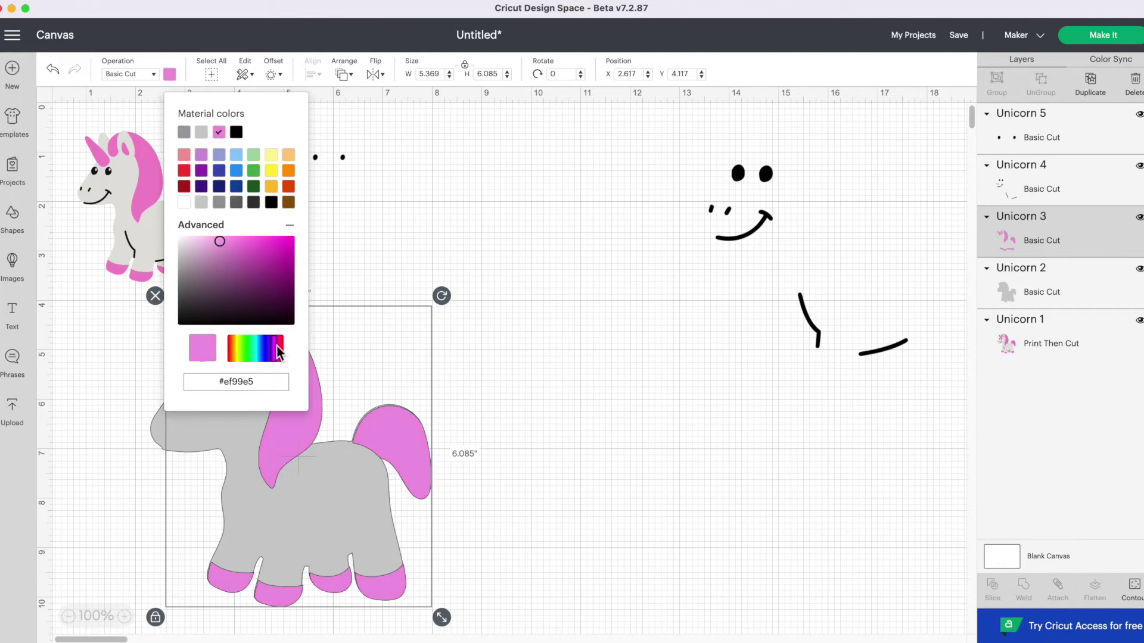
click(242, 258)
Position the face lines group onto the unicorn's head
click(742, 223)
drag(742, 223, 206, 420)
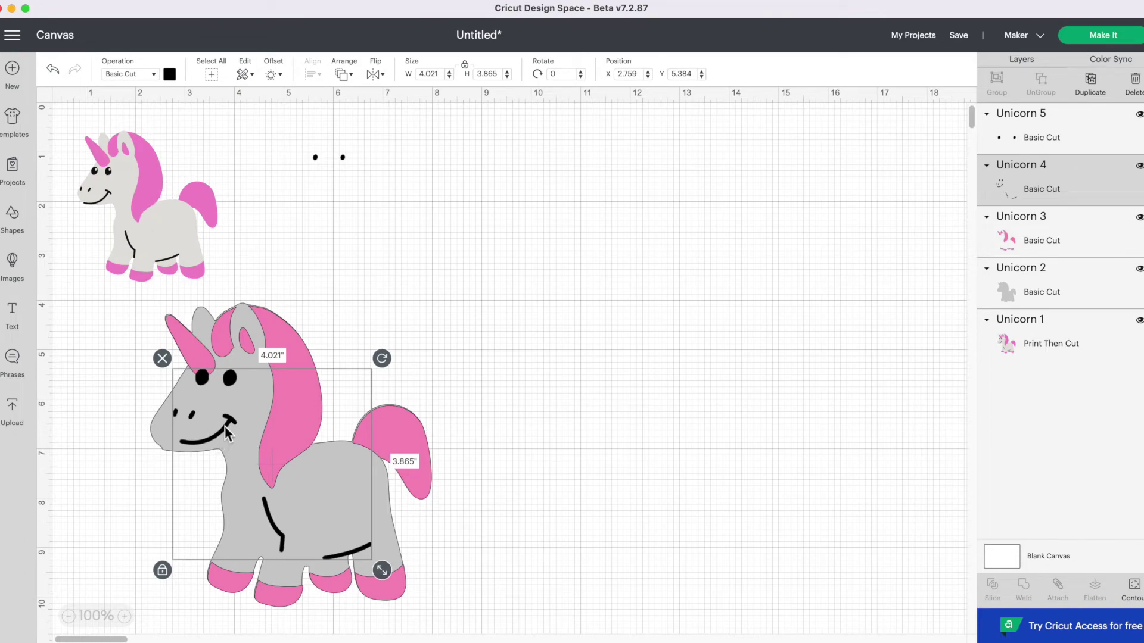
drag(227, 433, 207, 434)
Color the eye dots white and place them on the unicorn's eyes
click(492, 325)
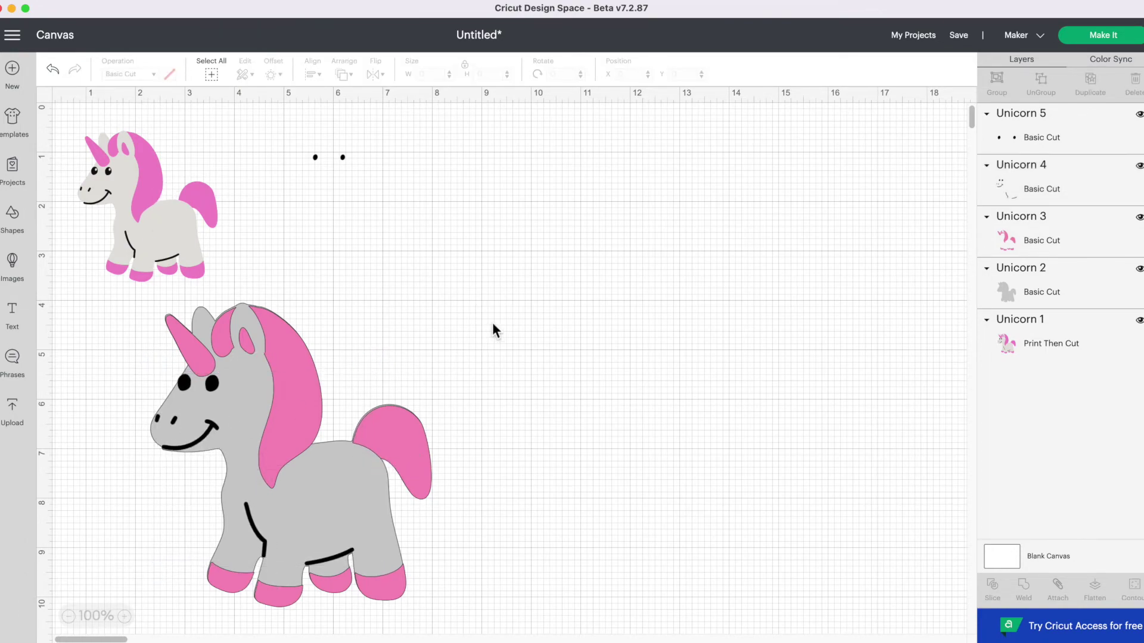
drag(343, 159, 352, 182)
click(170, 75)
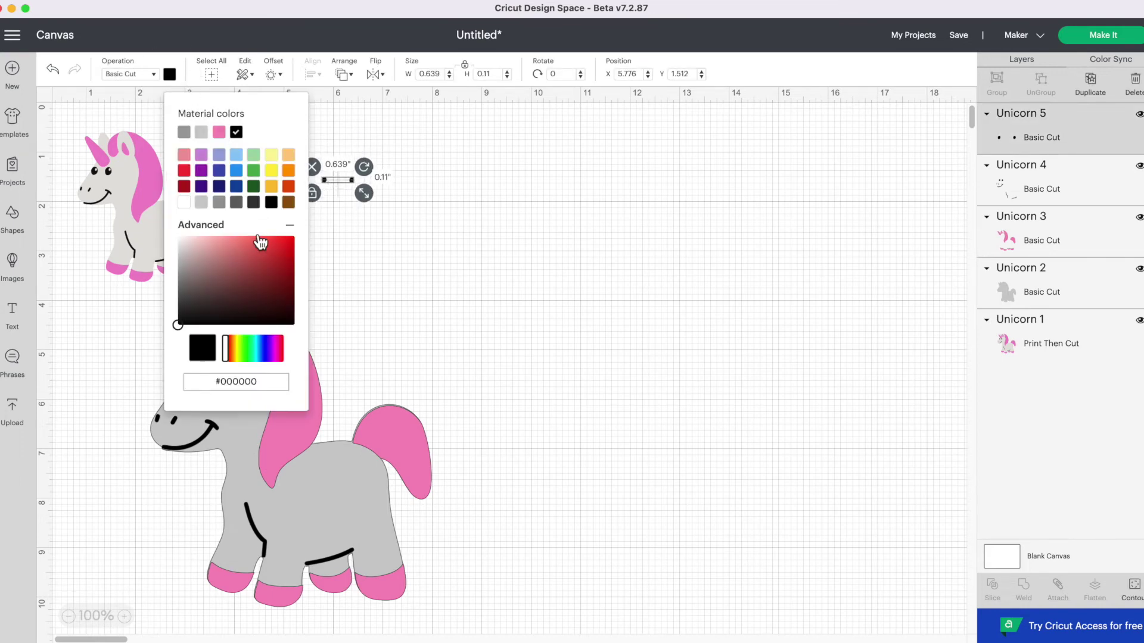
click(185, 203)
drag(352, 183, 213, 390)
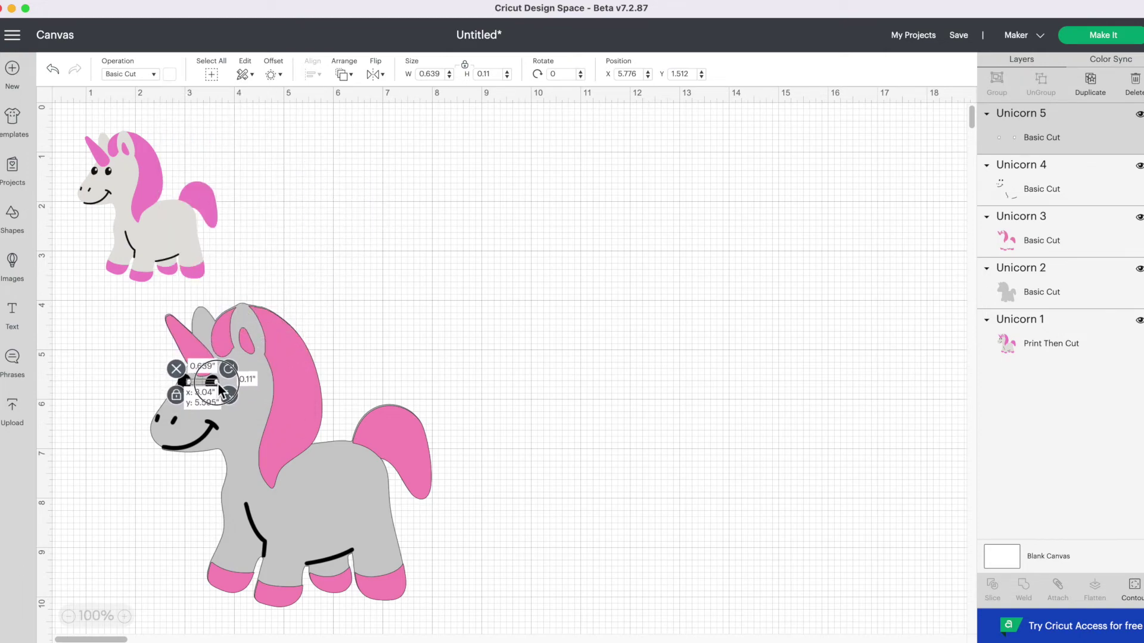
Select all layers of the assembled unicorn and move it up and right
click(524, 316)
drag(524, 316, 216, 498)
drag(252, 549, 413, 405)
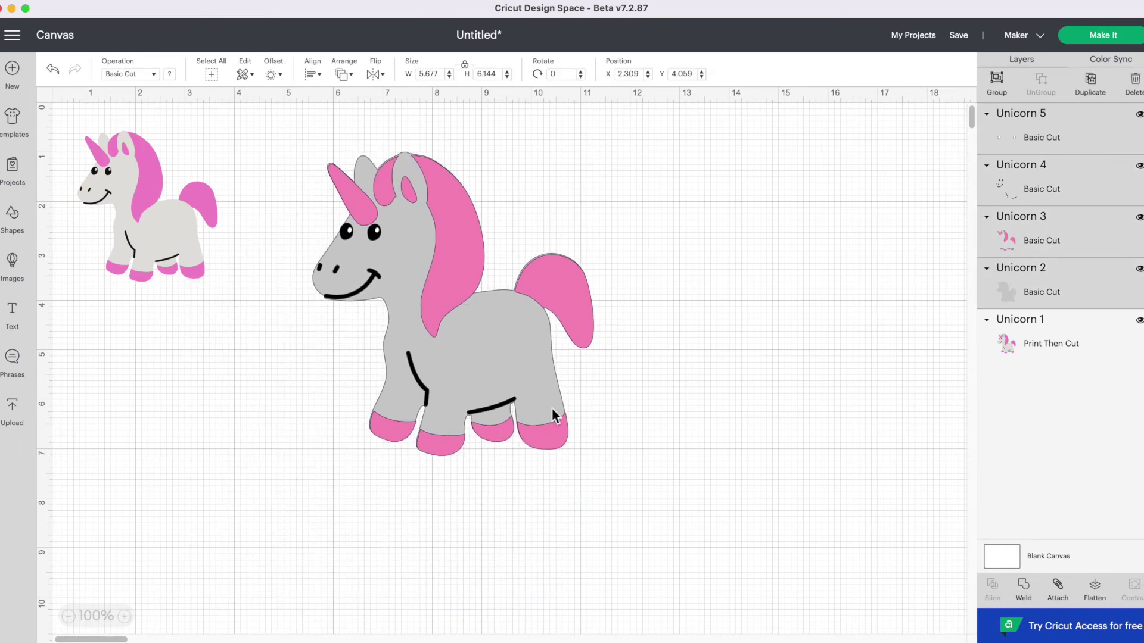
click(678, 394)
Recolor the mane and hooves layer purple
click(588, 277)
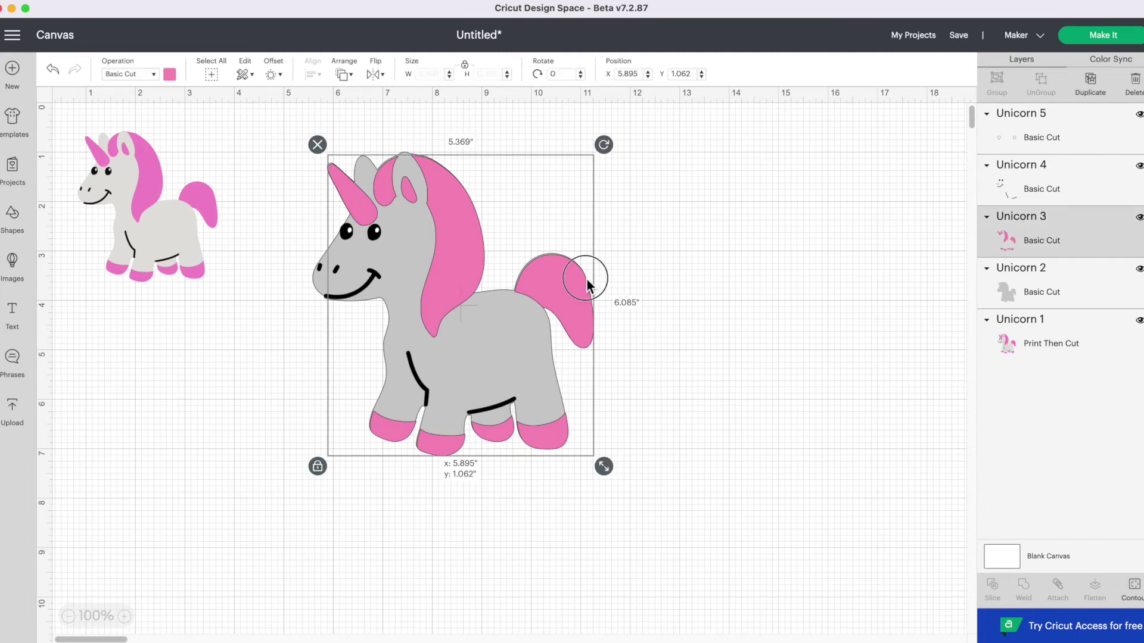
click(169, 75)
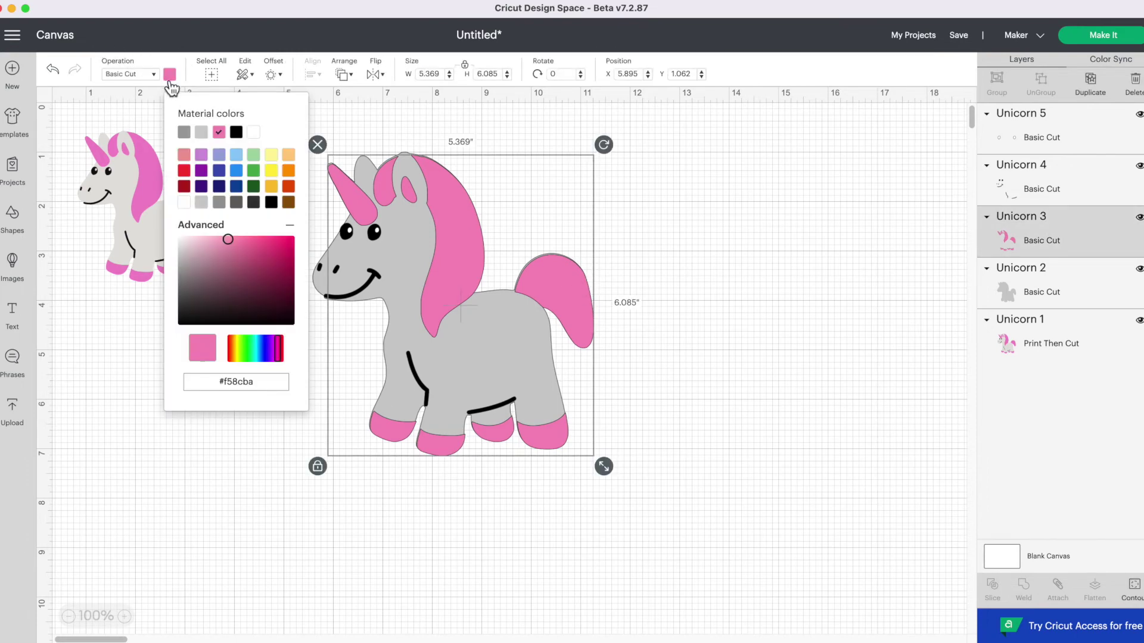
click(204, 173)
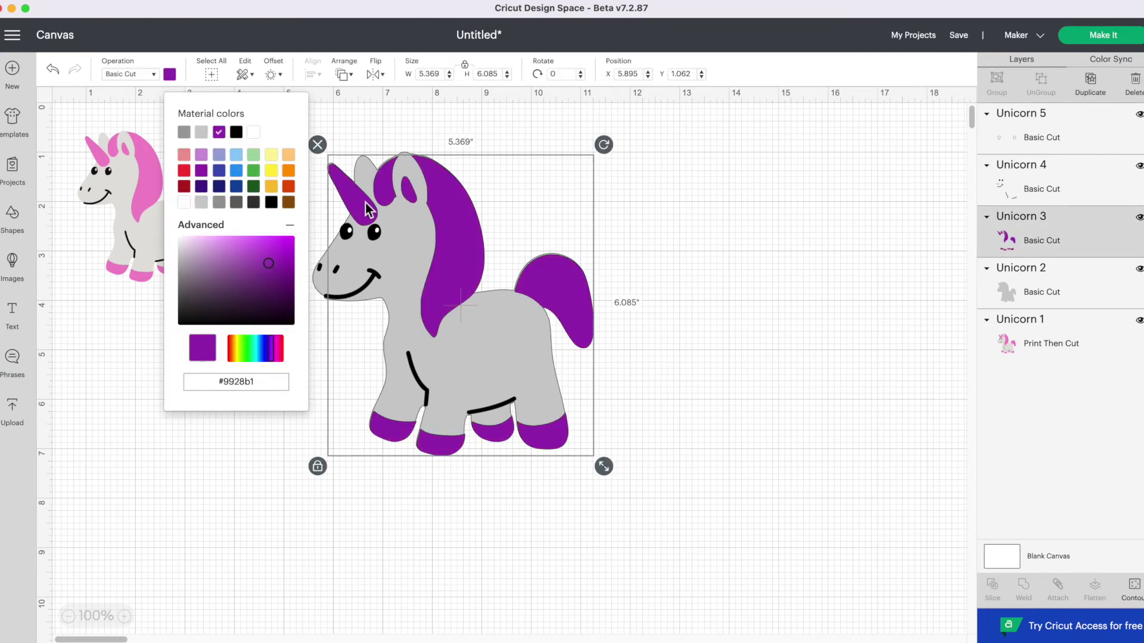
click(735, 273)
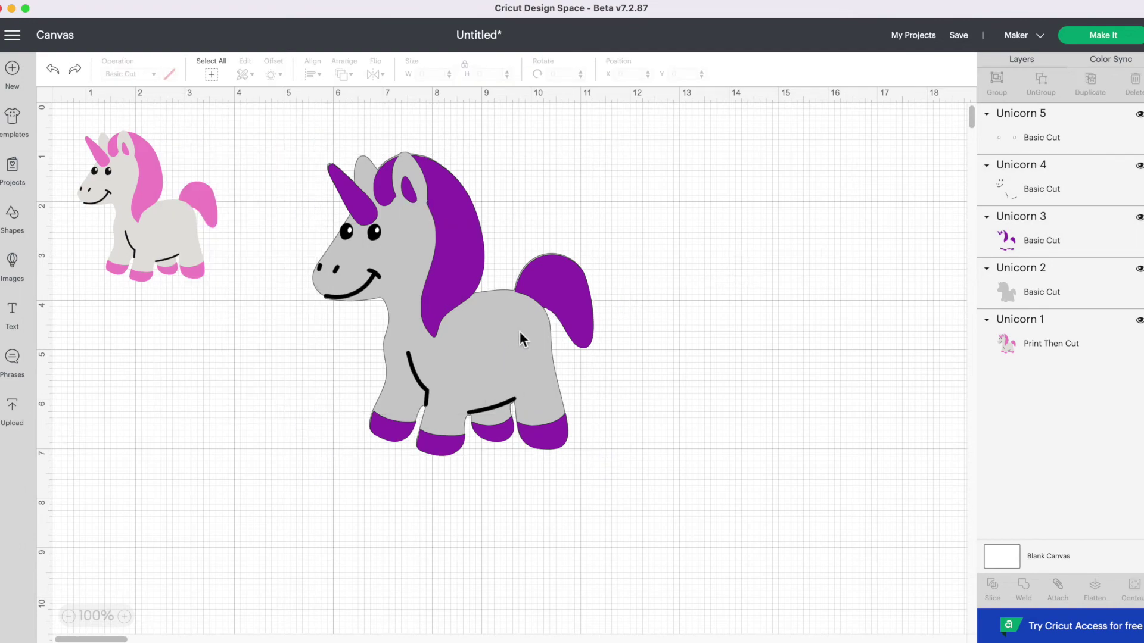
Make the body light blue and move the small reference unicorn down
click(1053, 290)
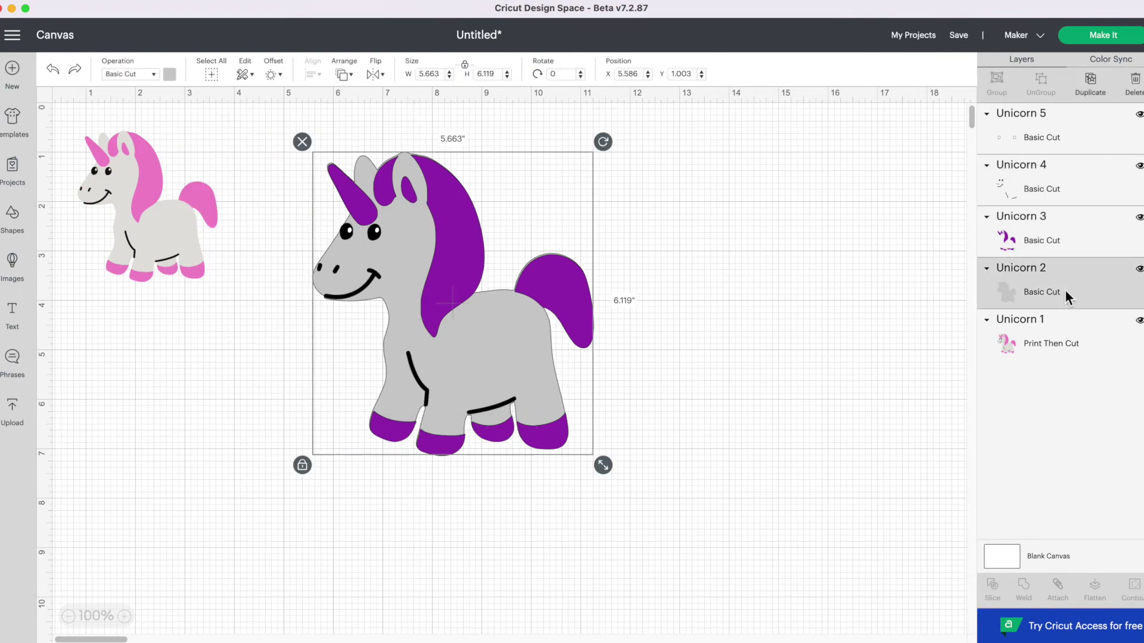
click(170, 74)
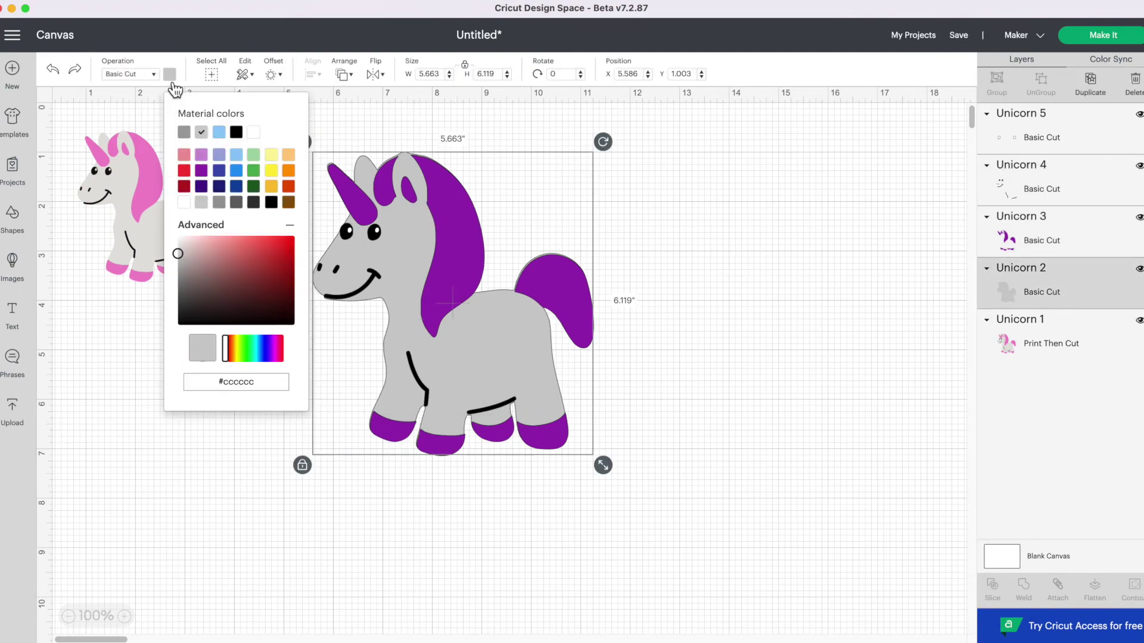
click(236, 157)
click(759, 278)
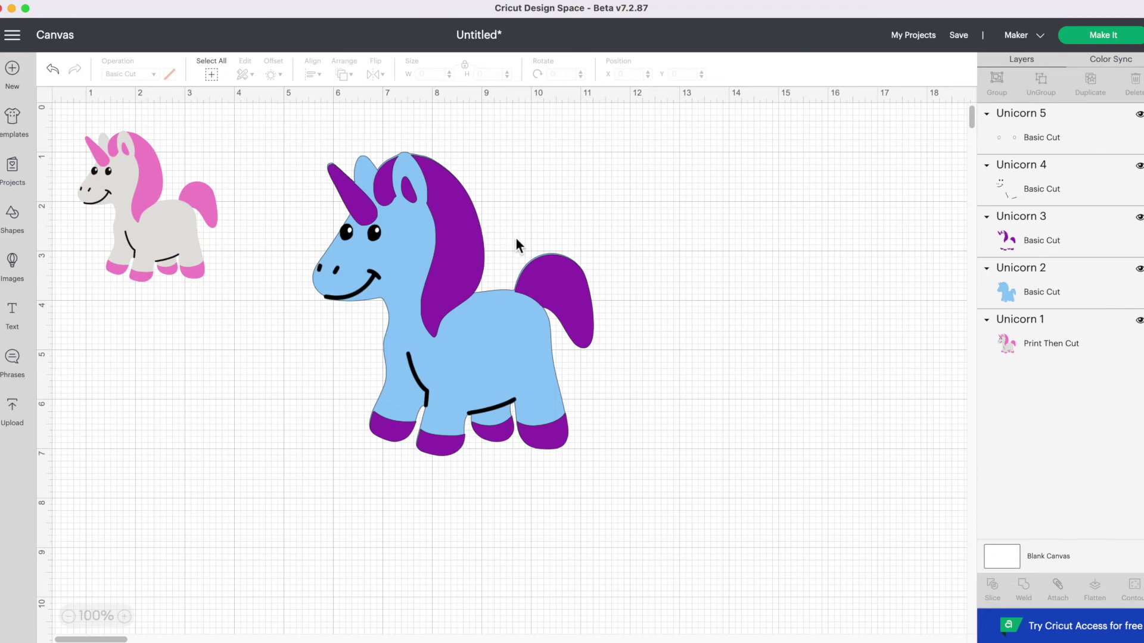
drag(137, 214, 143, 289)
Enlarge the reference unicorn to 3.582 × 3.87 in, move it top-left, and make it Basic Cut
drag(231, 364, 269, 405)
drag(164, 313, 154, 284)
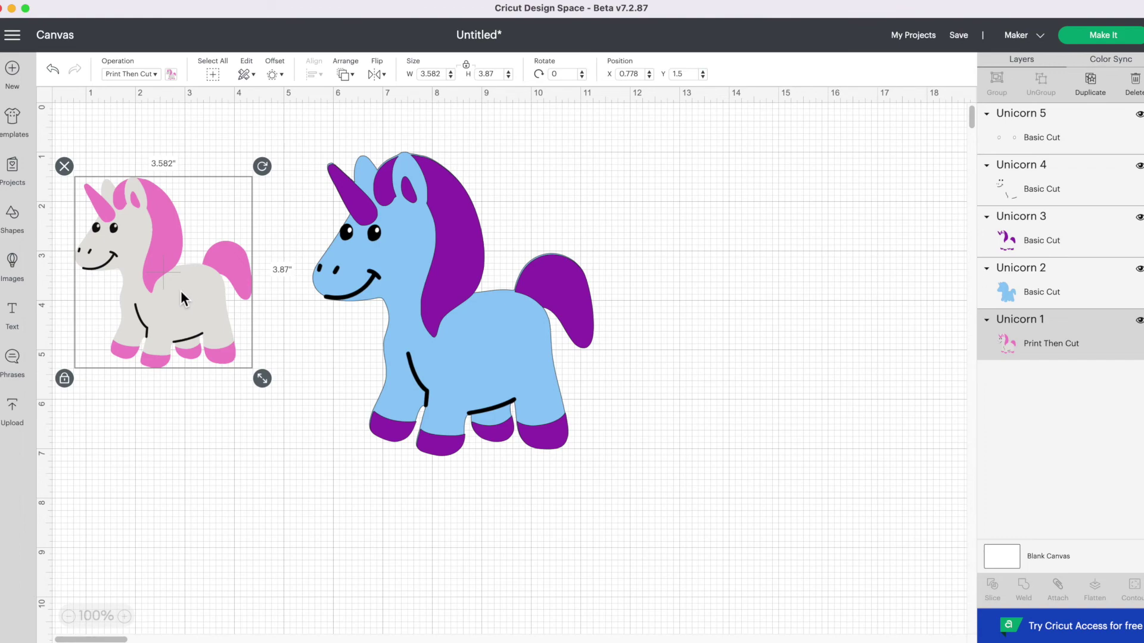
click(137, 74)
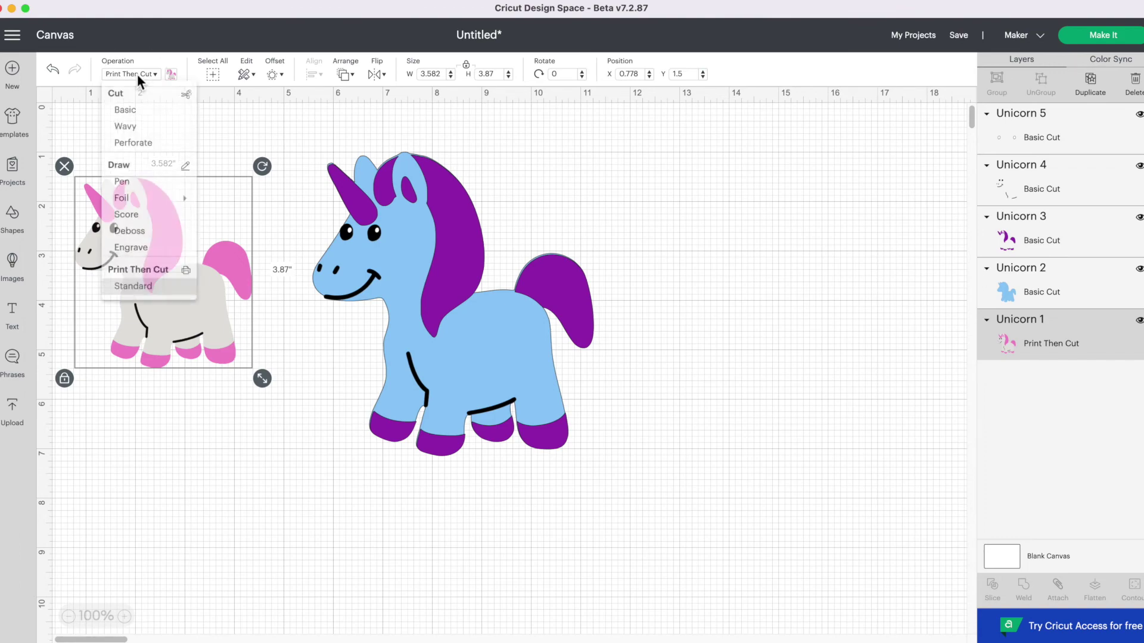
click(143, 111)
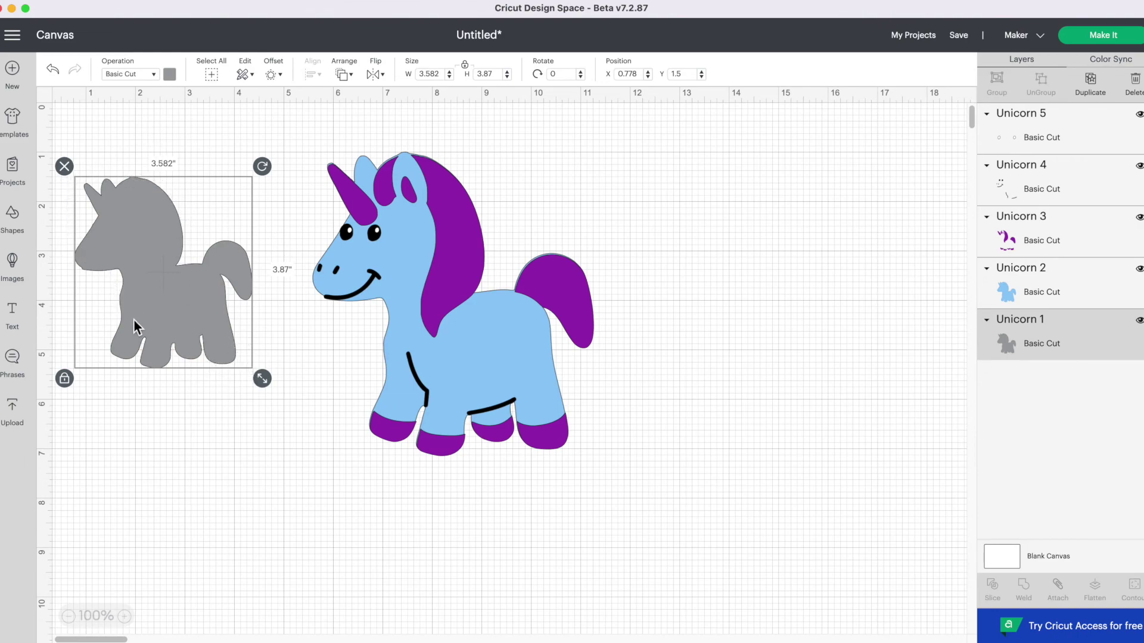
click(533, 198)
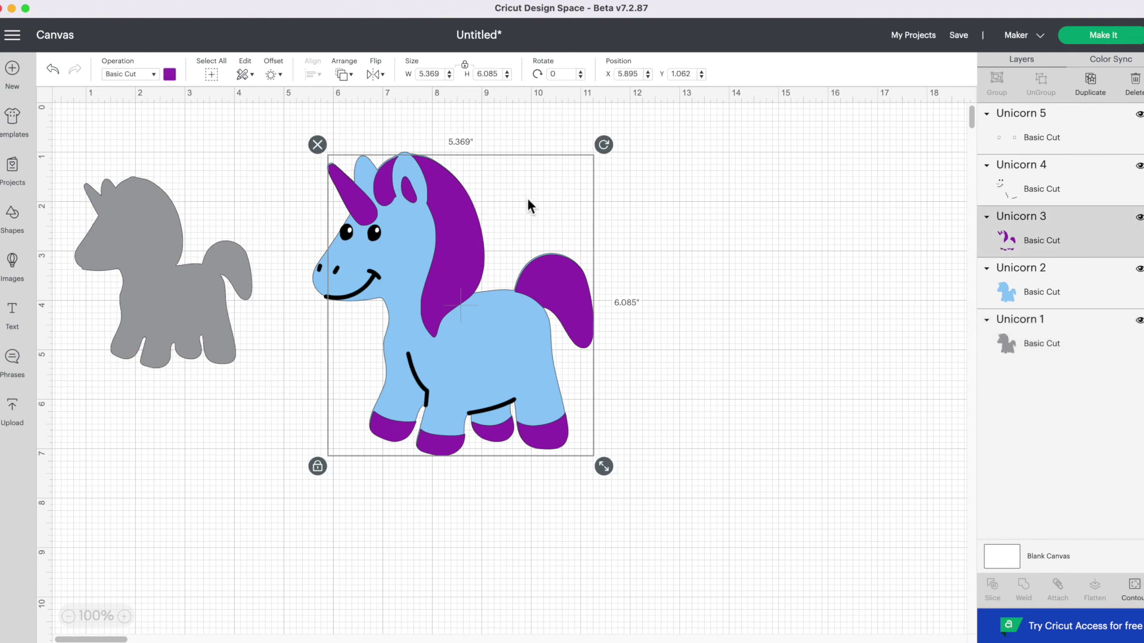
click(452, 243)
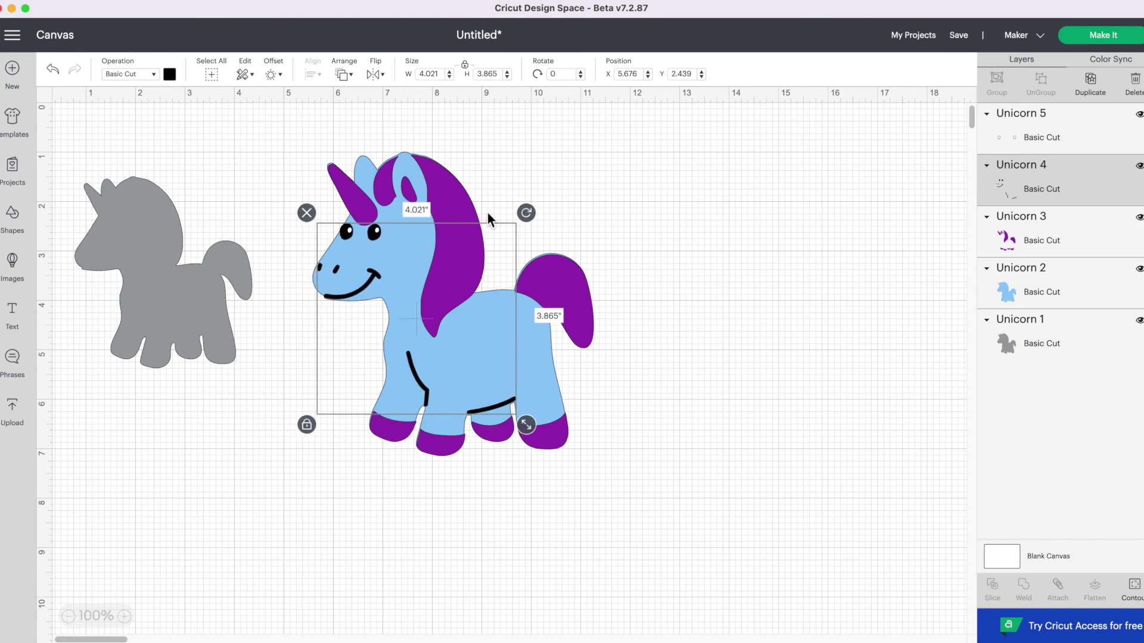
click(464, 210)
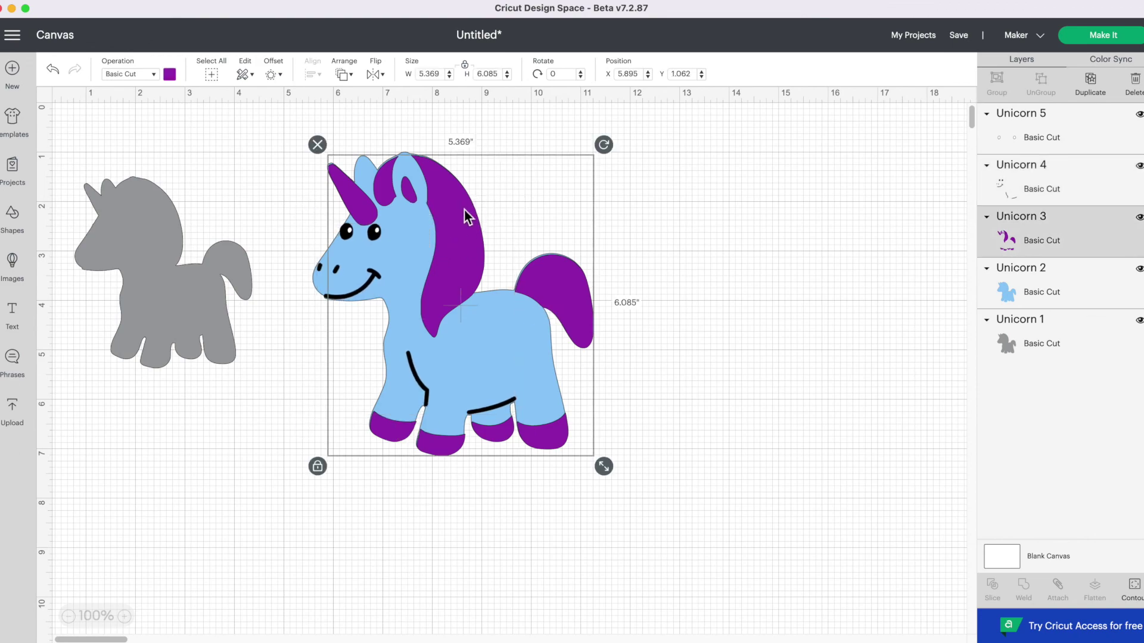
click(774, 223)
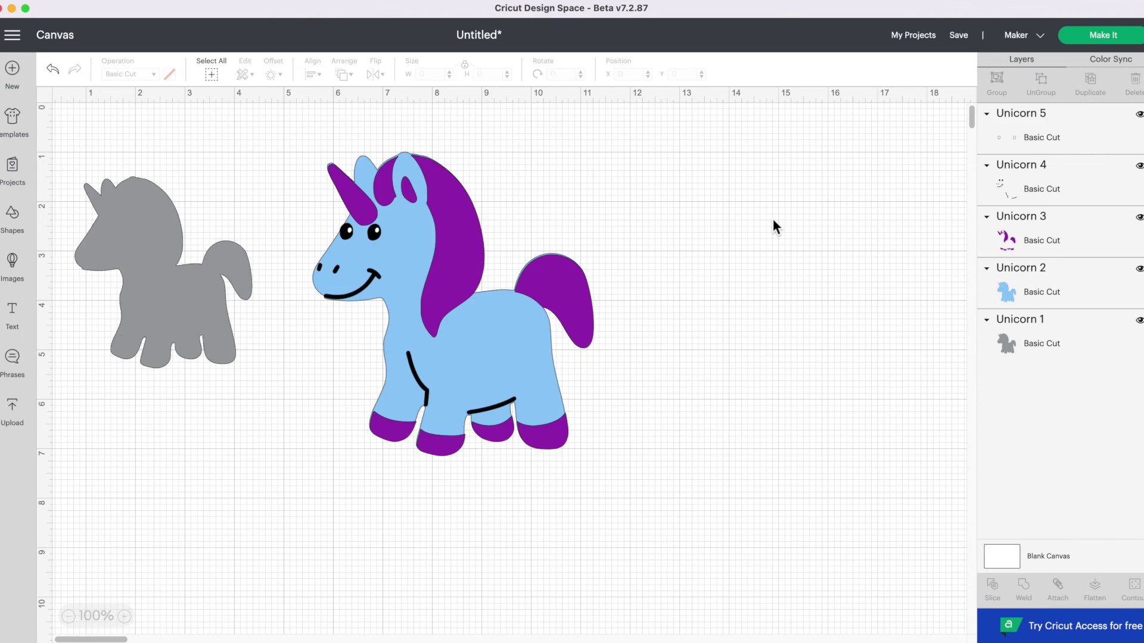